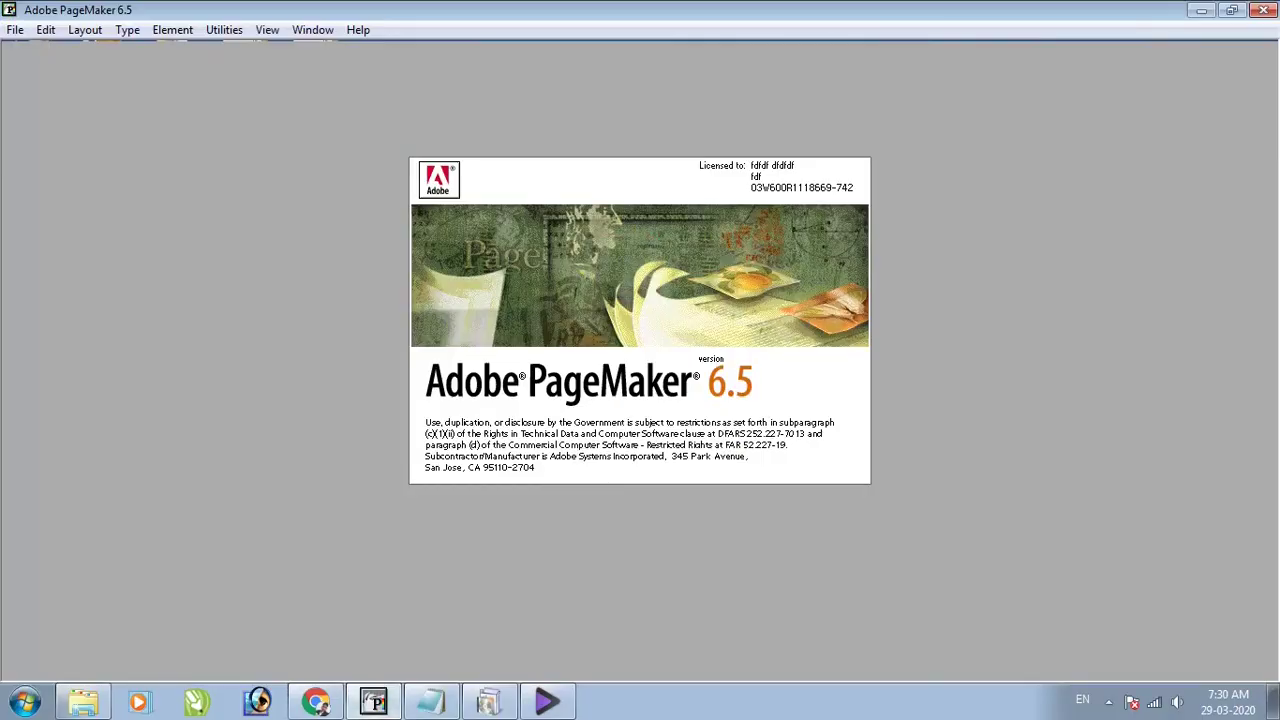
Start a new document and choose the A4 page size in the document setup
click(15, 30)
click(46, 30)
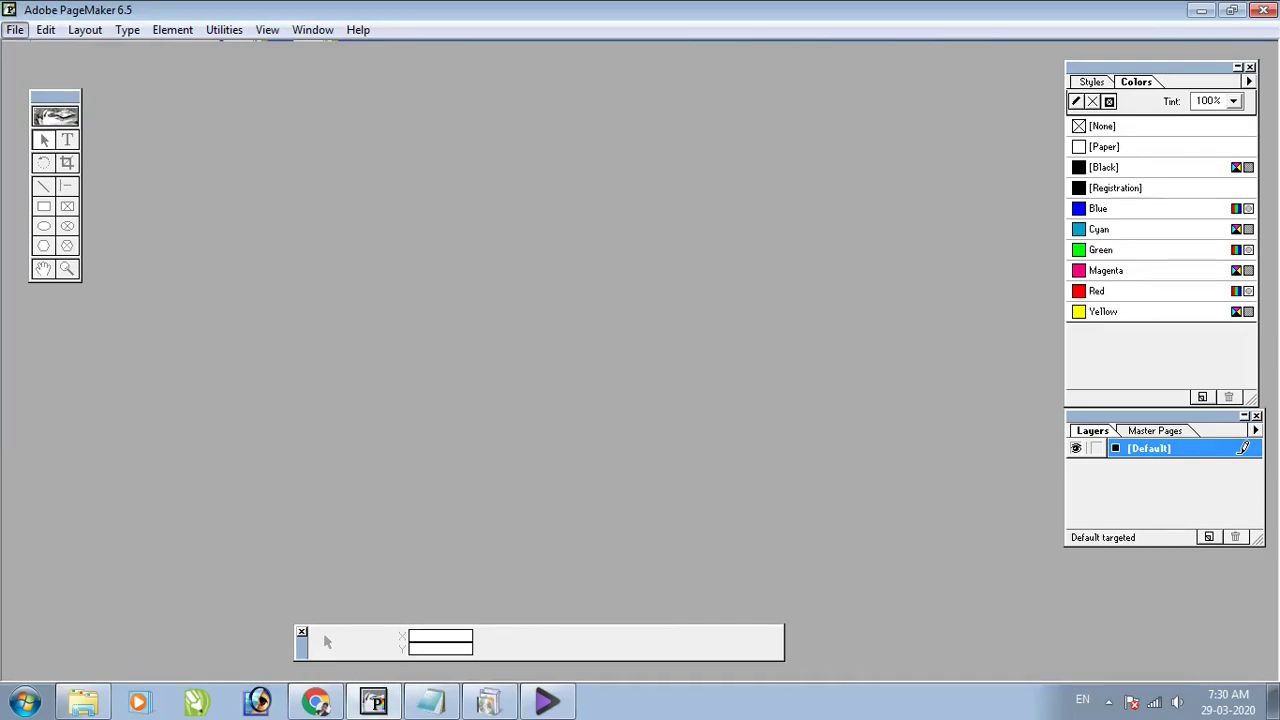
key(alt+f)
key(d)
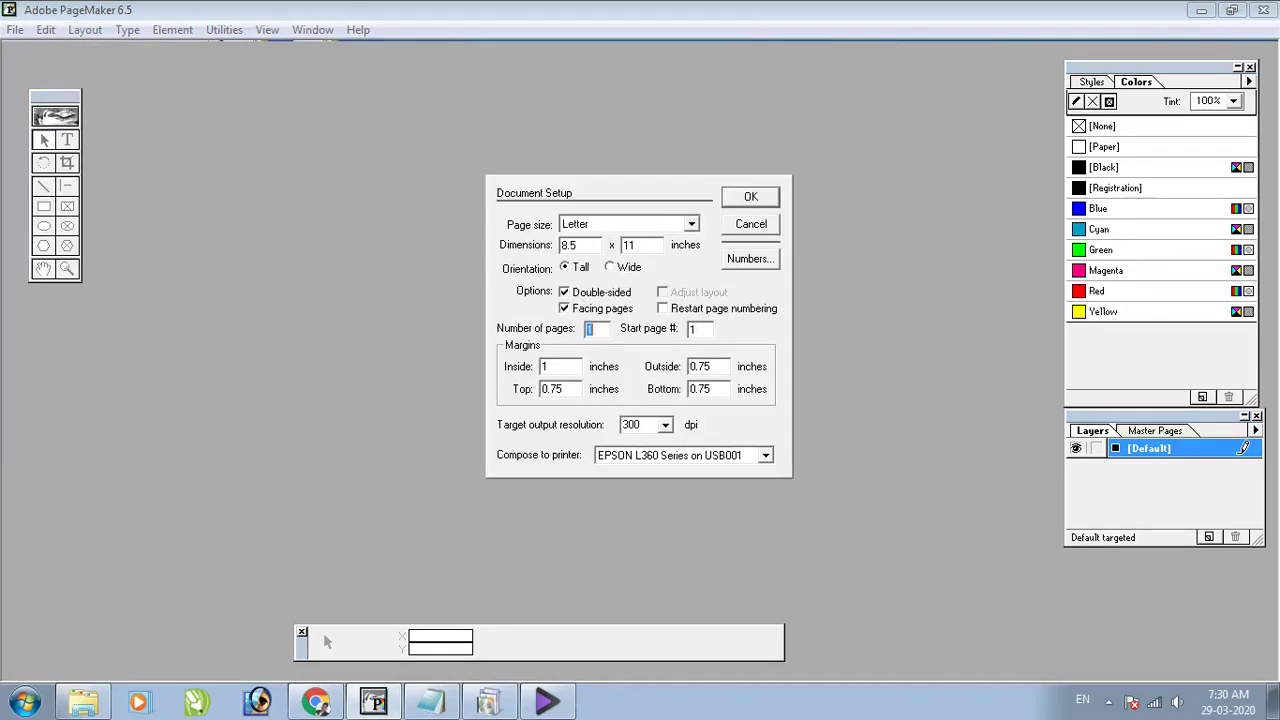
click(691, 224)
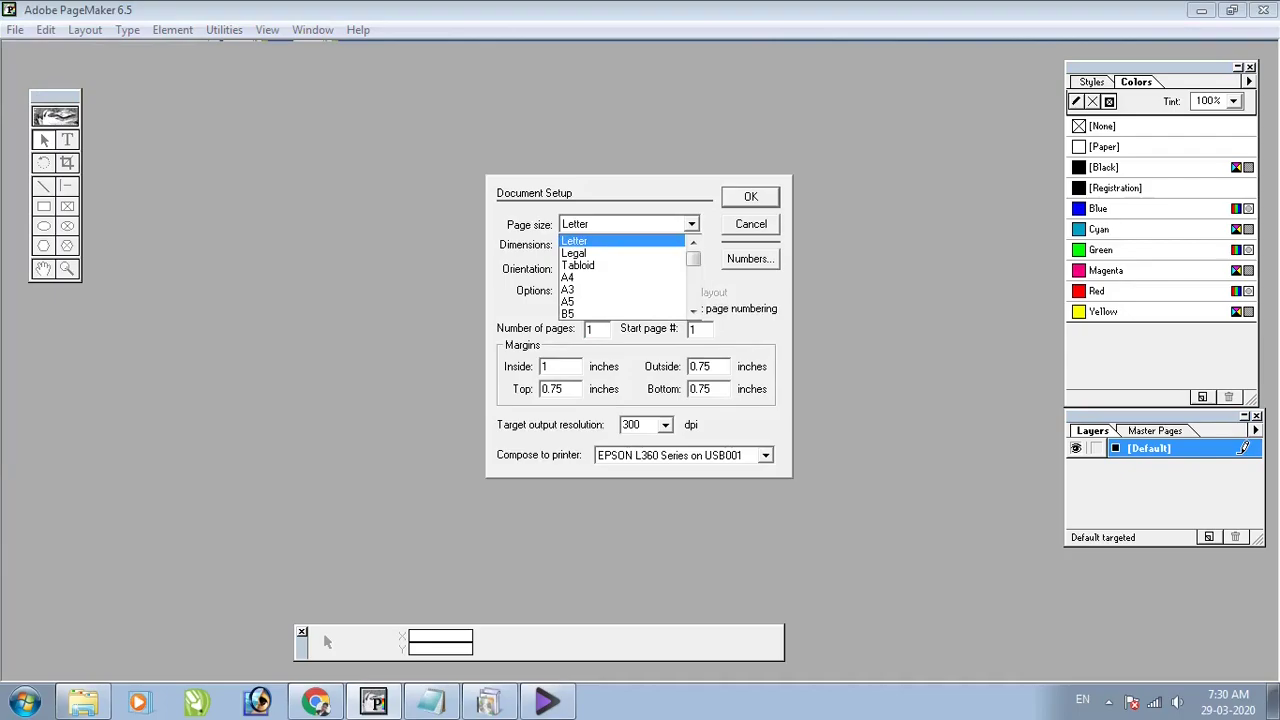
key(Down)
key(Down)
key(Down)
key(Tab)
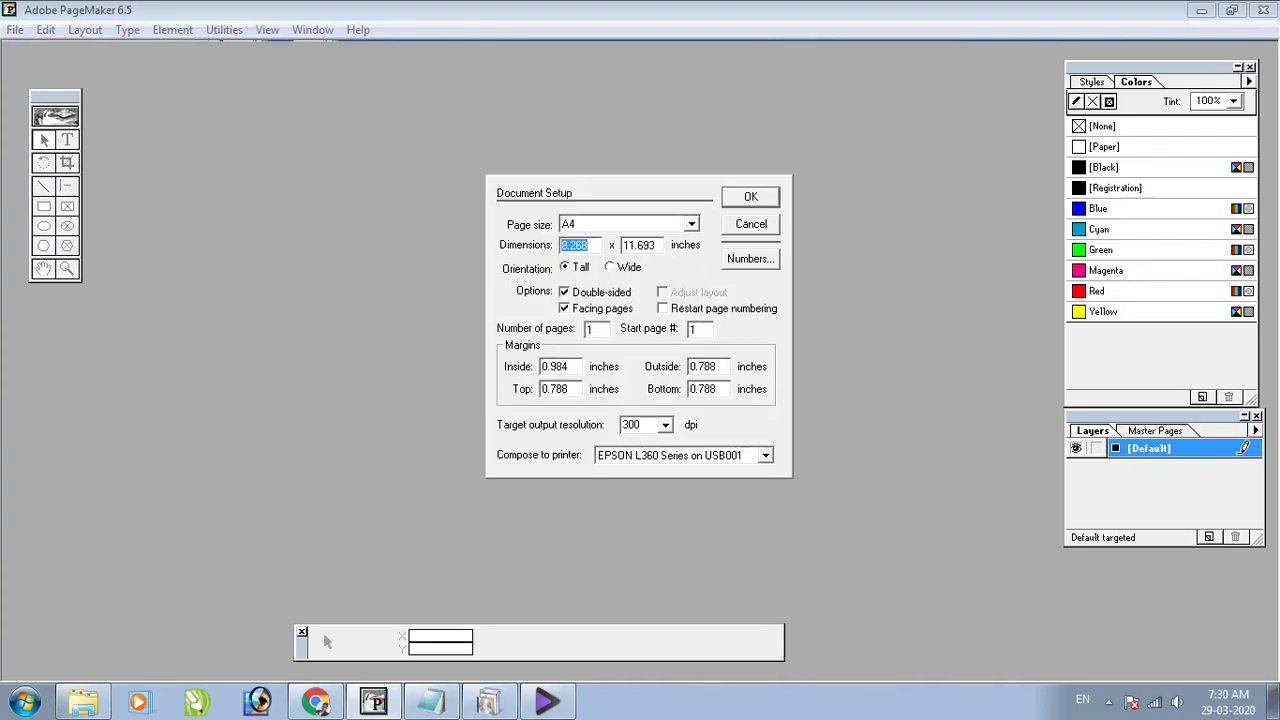
Set the inside, outside, top and bottom margins to 0.5 inches and create the document
drag(570, 367, 539, 367)
text(0.5)
key(Tab)
text(0.5)
key(Tab)
text(0.5)
key(Tab)
text(0.5)
key(Return)
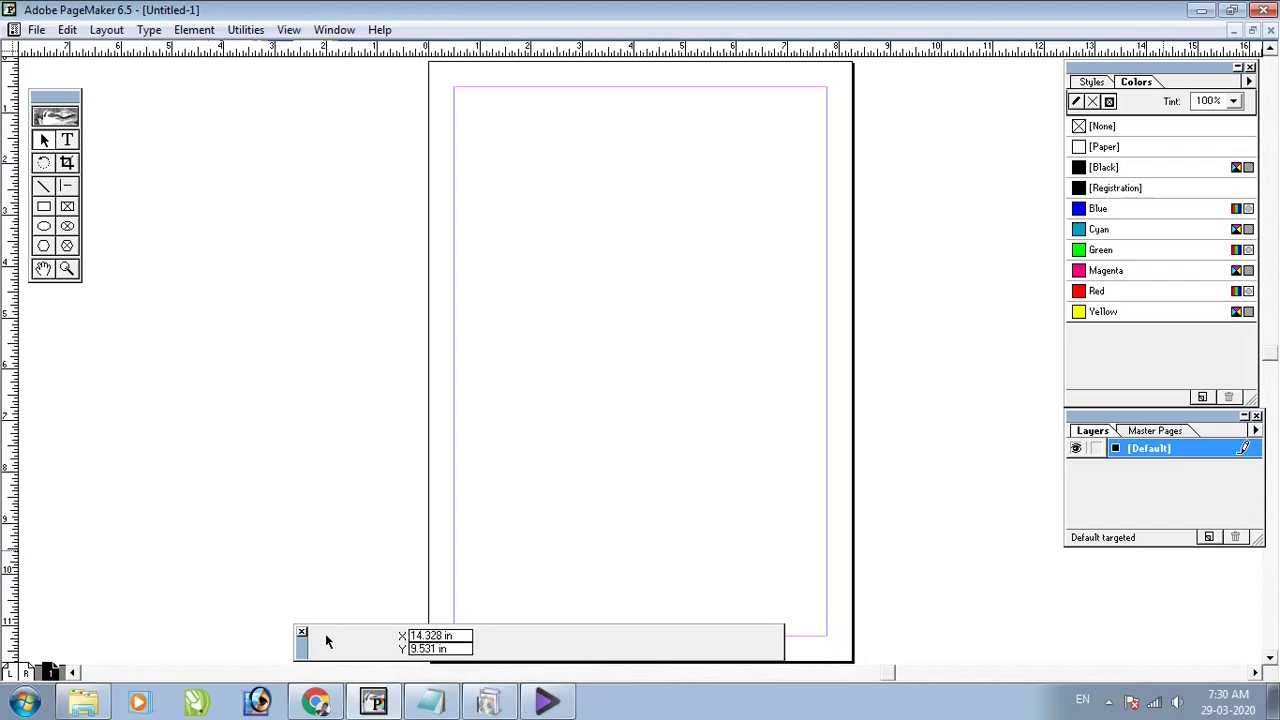
Examine the page and pasteboard at 200% and 100% size, and return to the whole-page view
click(1097, 448)
click(1097, 448)
right_click(423, 288)
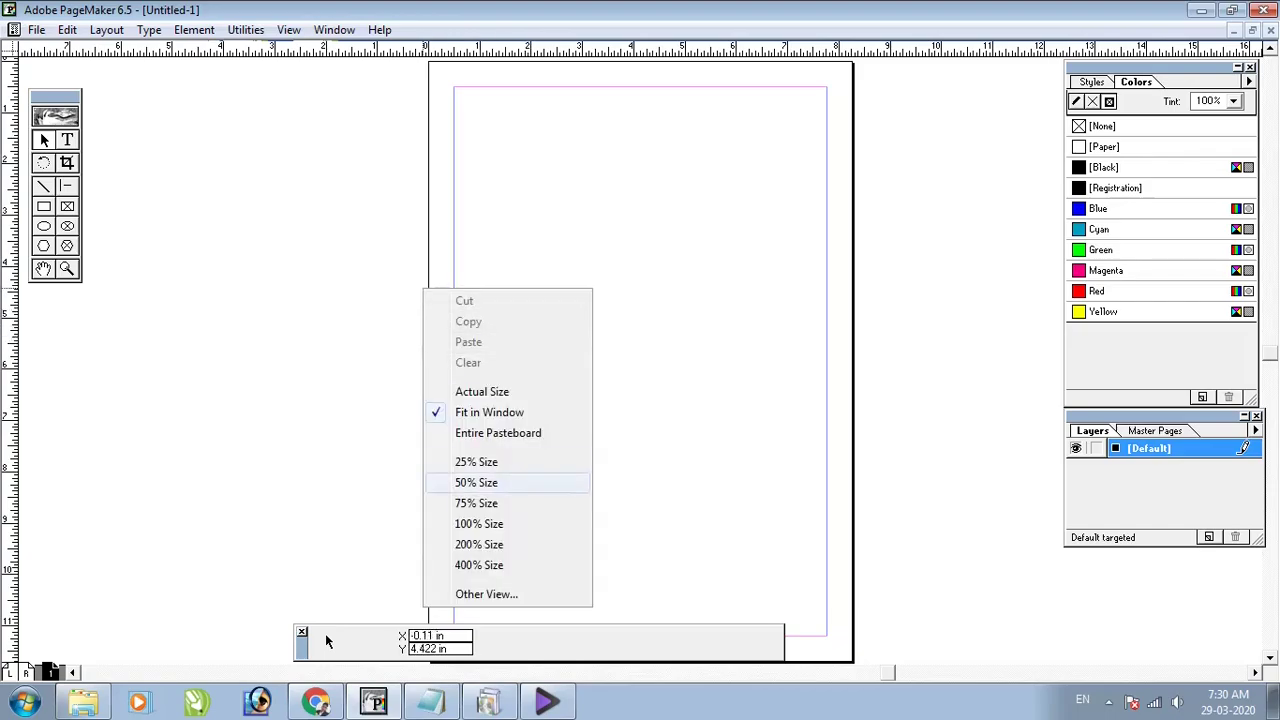
click(480, 544)
click(43, 268)
drag(260, 130, 712, 388)
drag(441, 274, 533, 571)
drag(640, 280, 866, 480)
drag(1000, 300, 71, 382)
drag(1050, 270, 90, 500)
drag(1190, 490, 90, 130)
drag(905, 565, 642, 273)
drag(995, 277, 497, 205)
drag(497, 476, 607, 299)
right_click(371, 242)
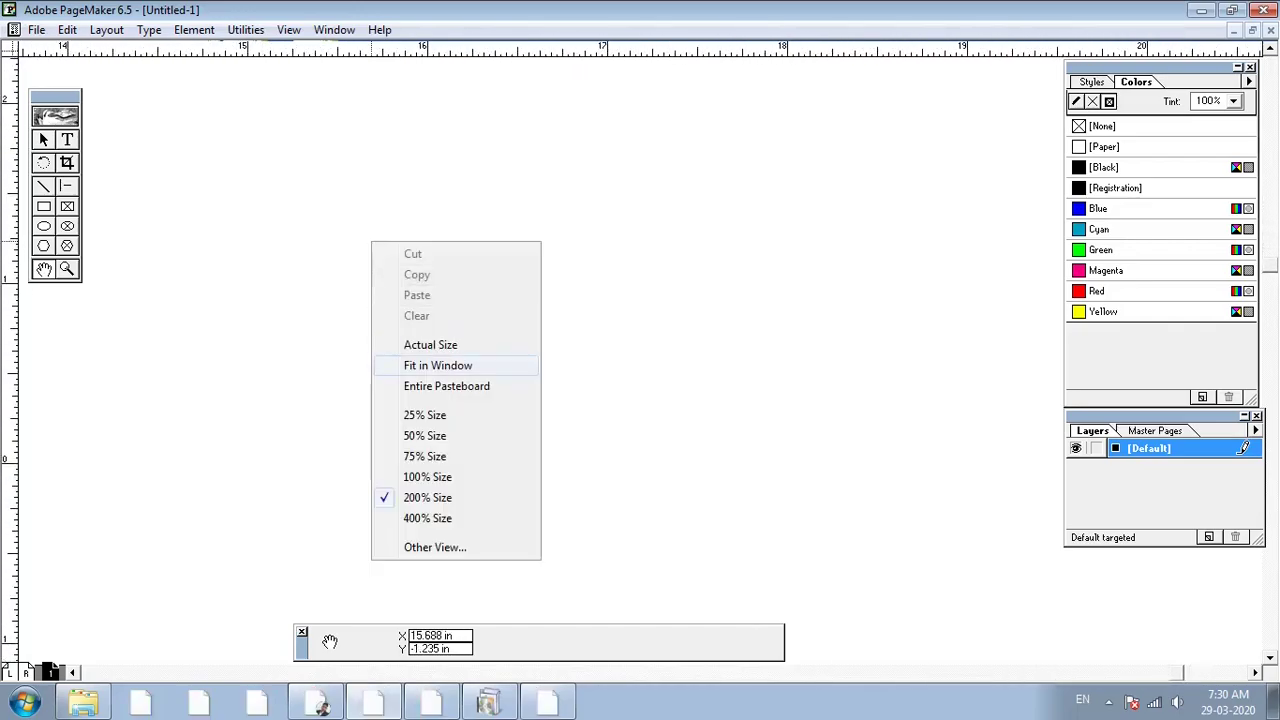
click(440, 474)
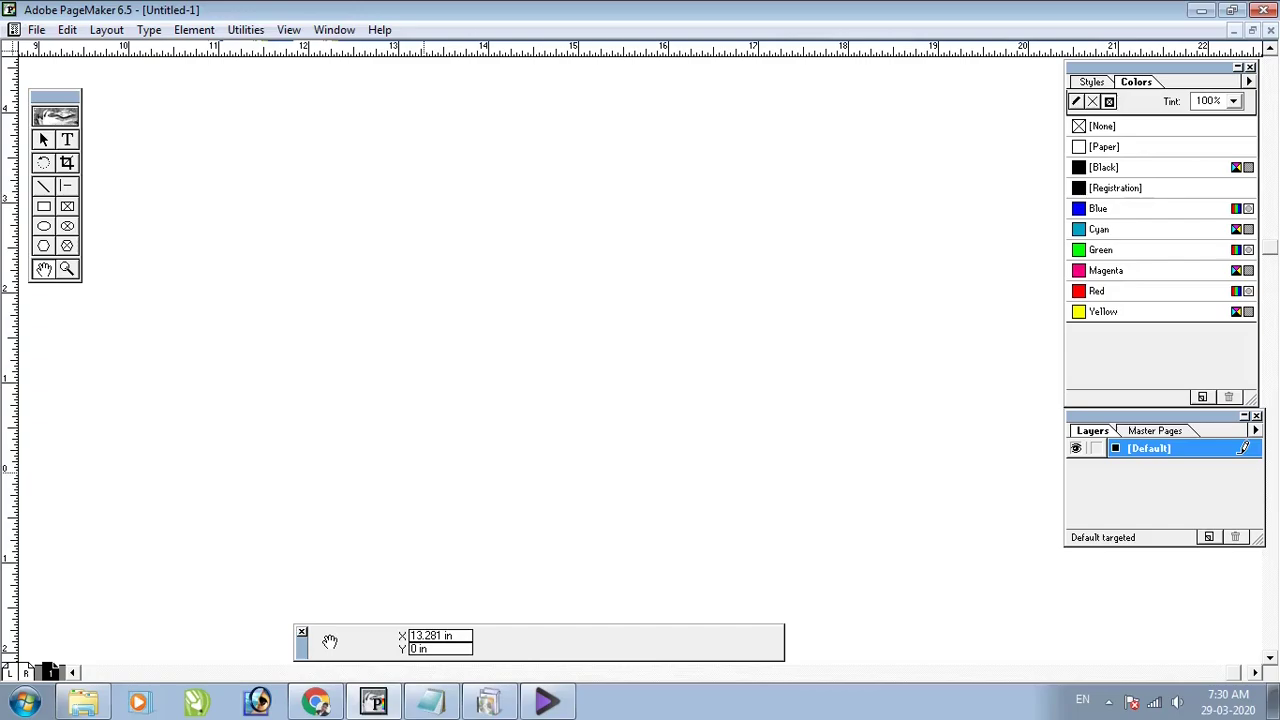
key(ctrl+0)
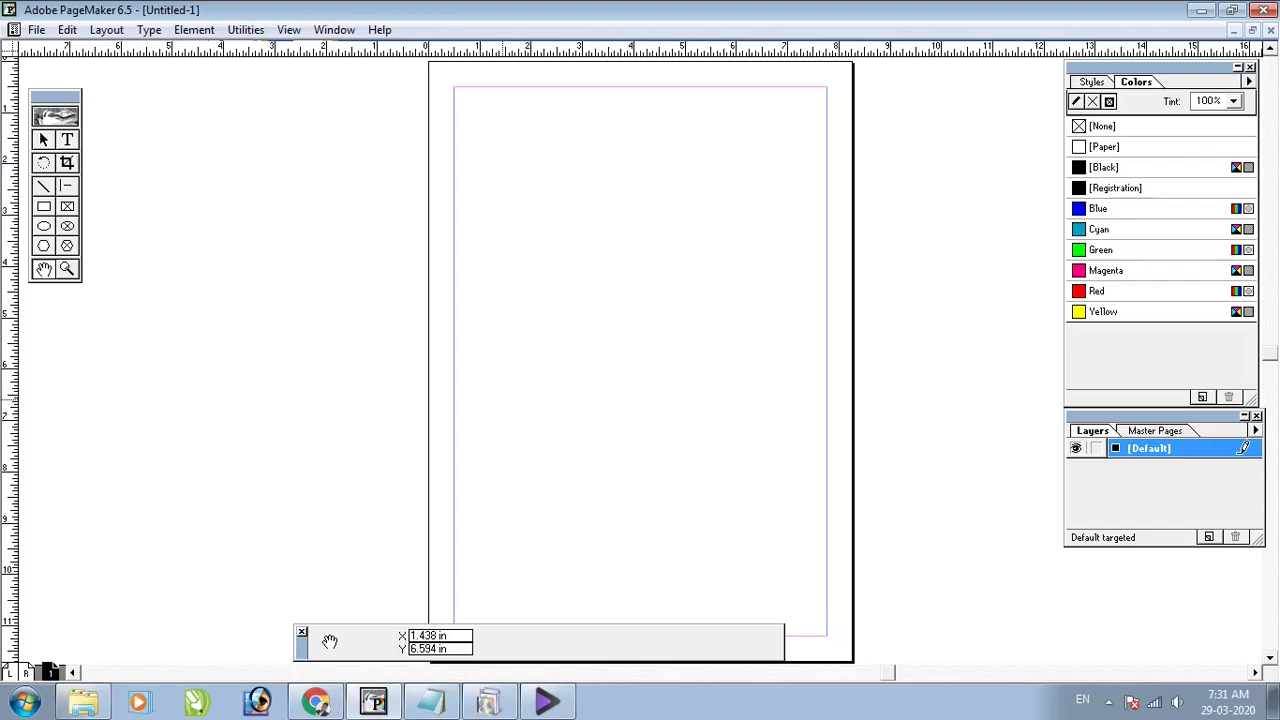
Examine the page layout at several magnifications, from a close-up to the surrounding pasteboard
drag(541, 164, 490, 312)
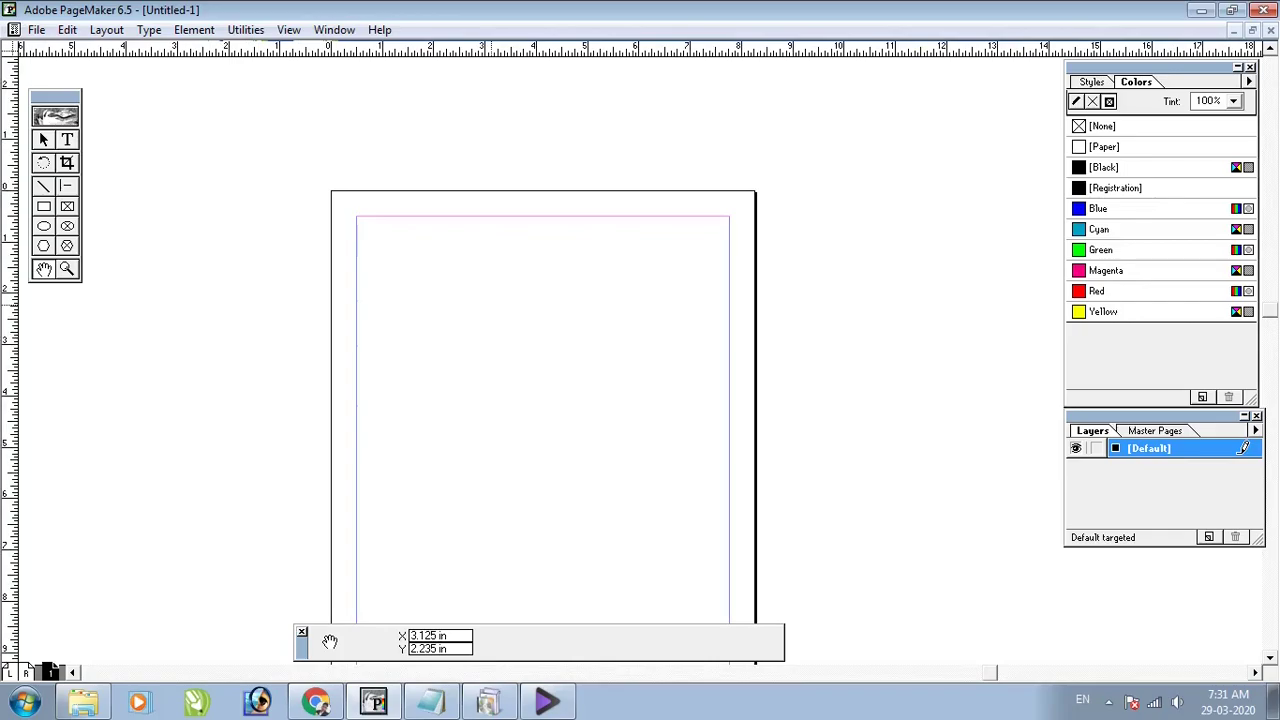
key(ctrl+plus)
key(ctrl+plus)
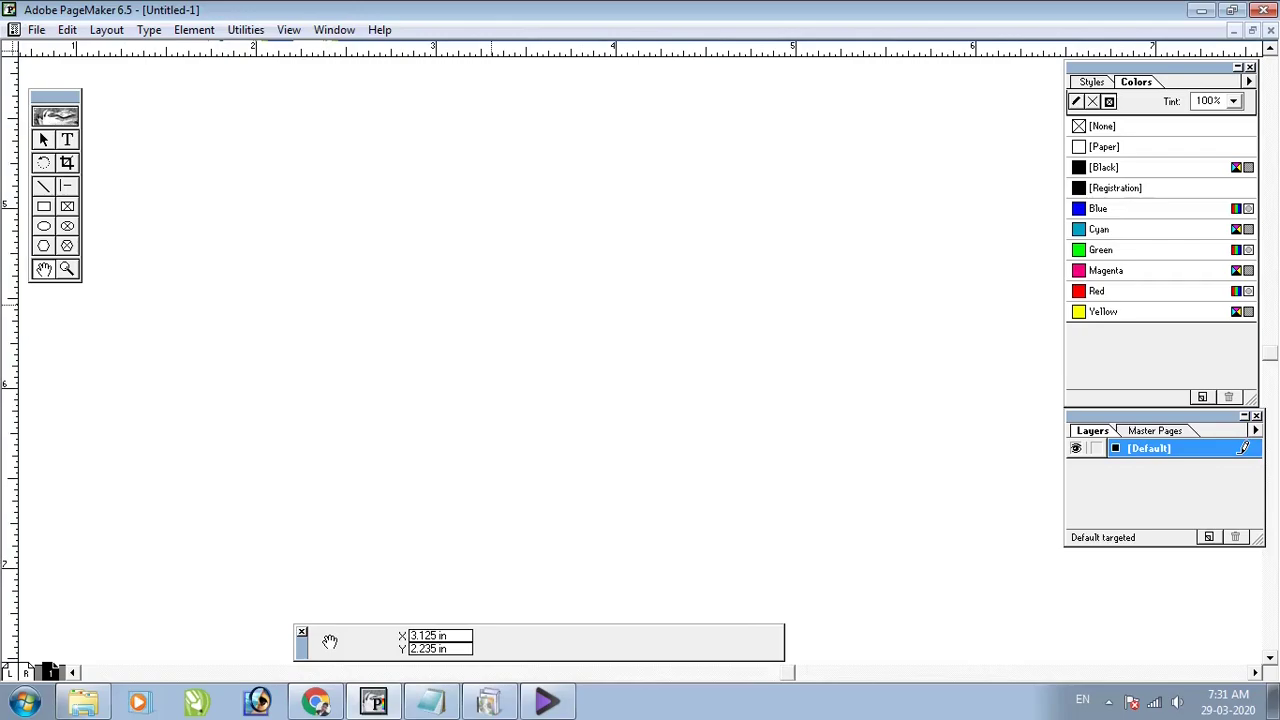
key(ctrl+minus)
key(ctrl+0)
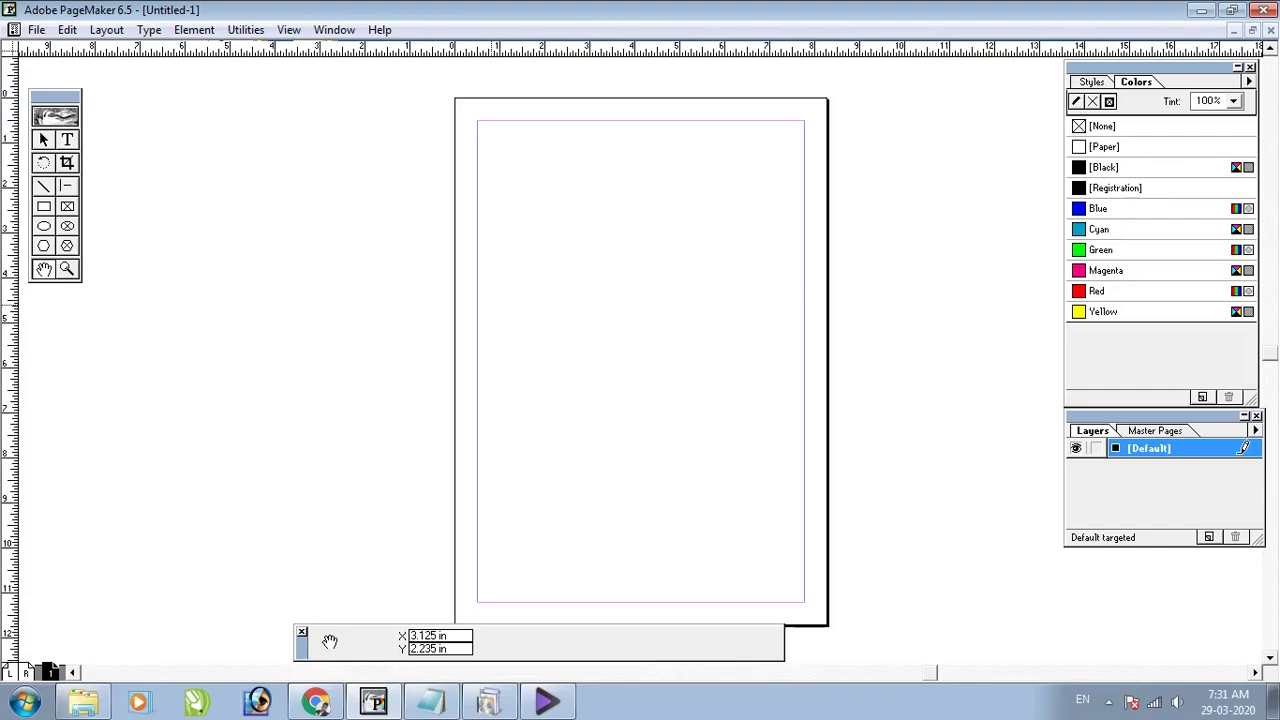
key(ctrl+minus)
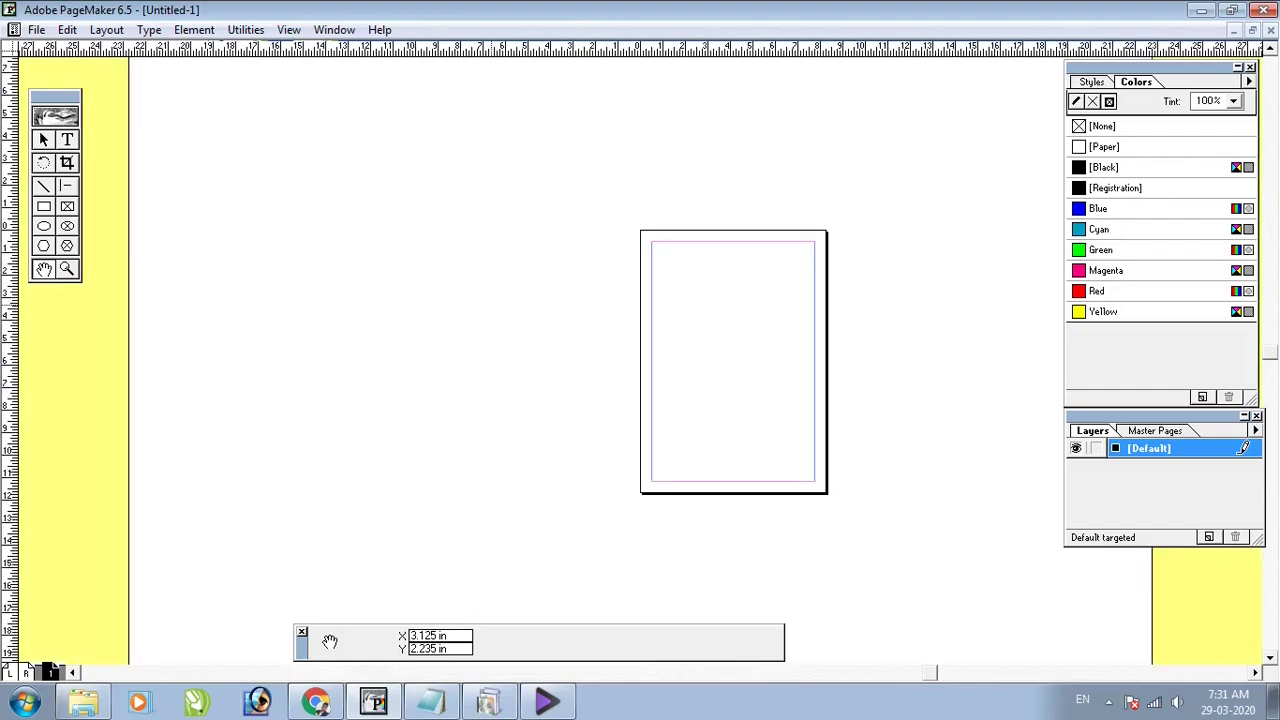
key(ctrl+0)
Show the upper part of the page with its top margin at actual size, with the Text tool active
key(ctrl+1)
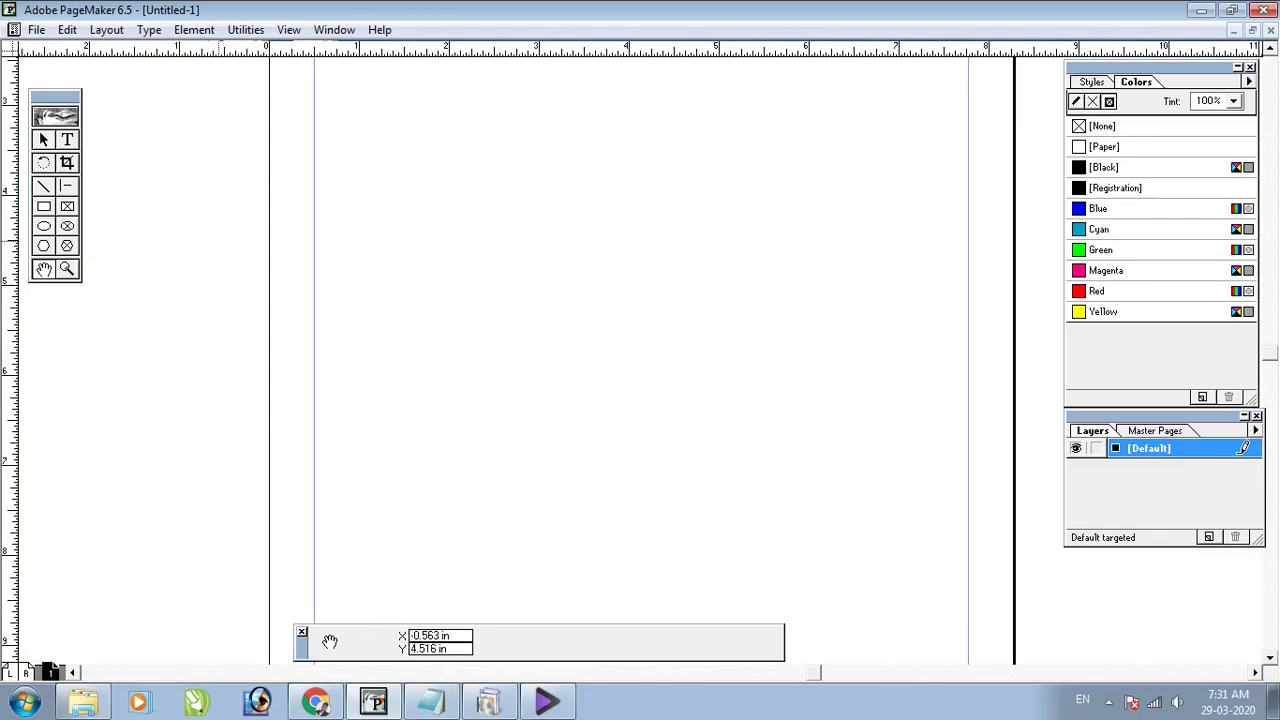
click(44, 140)
click(67, 140)
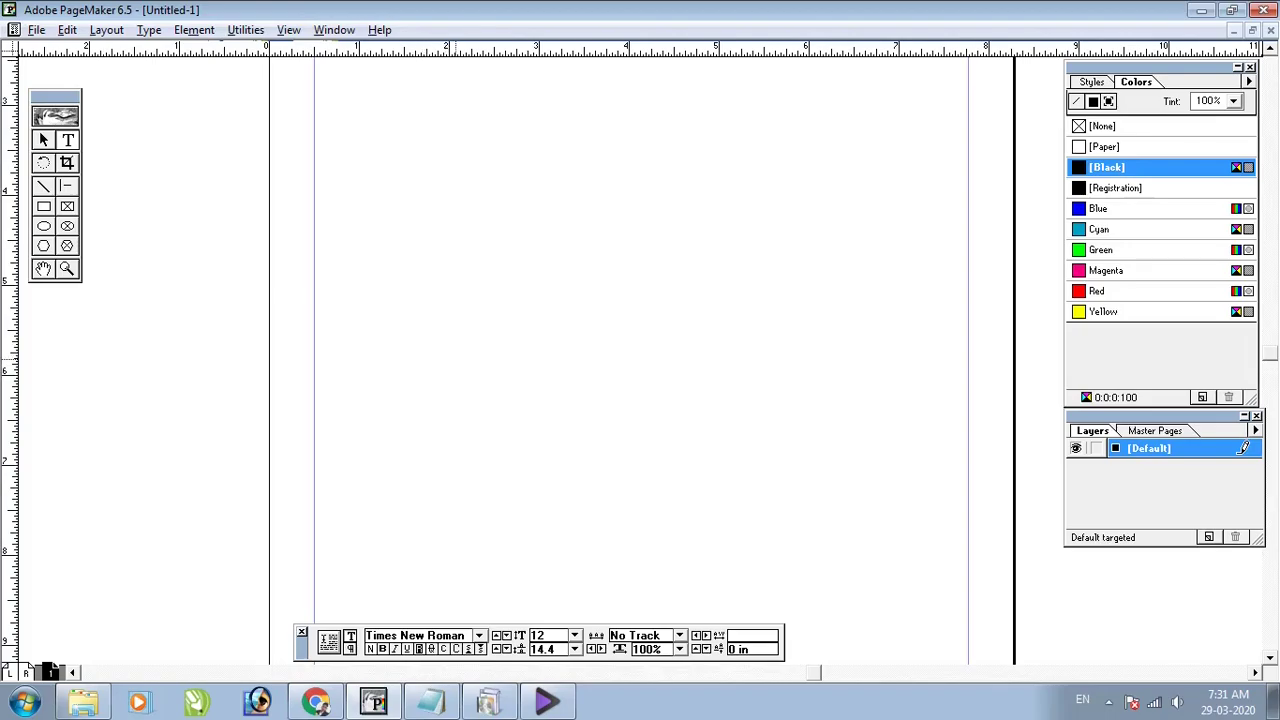
drag(545, 121, 477, 509)
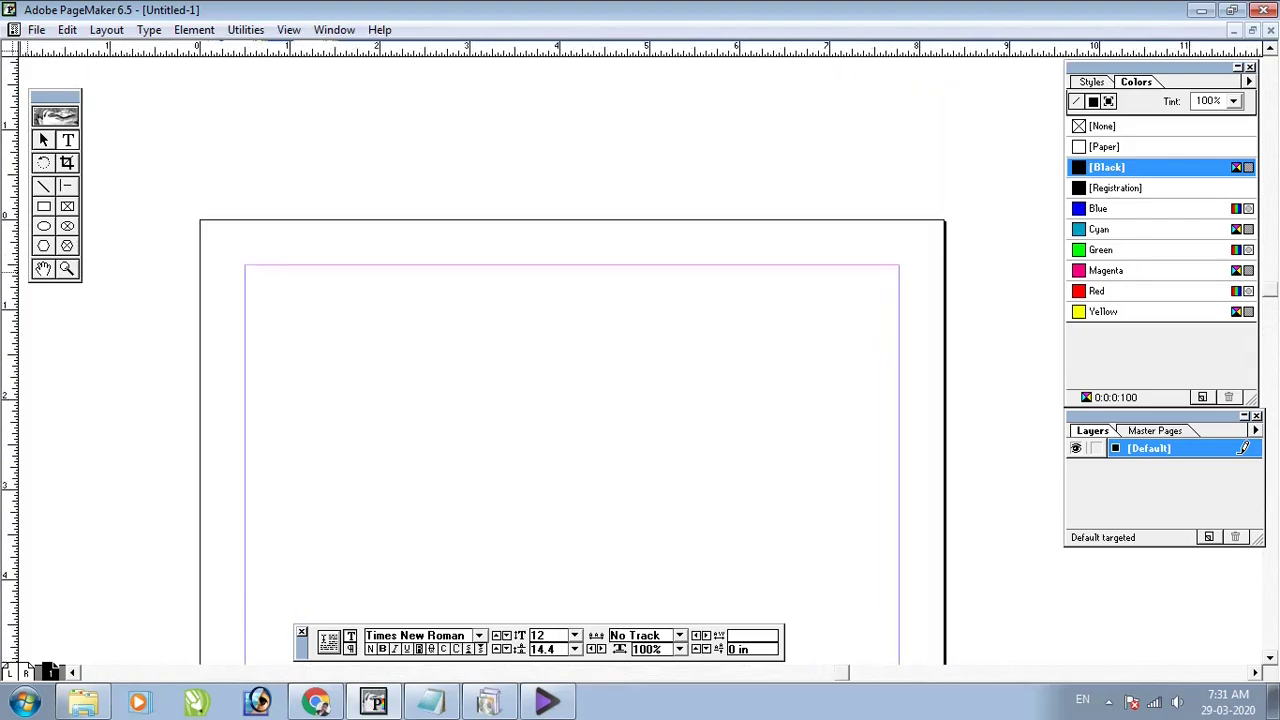
scroll(640, 350, down, 5)
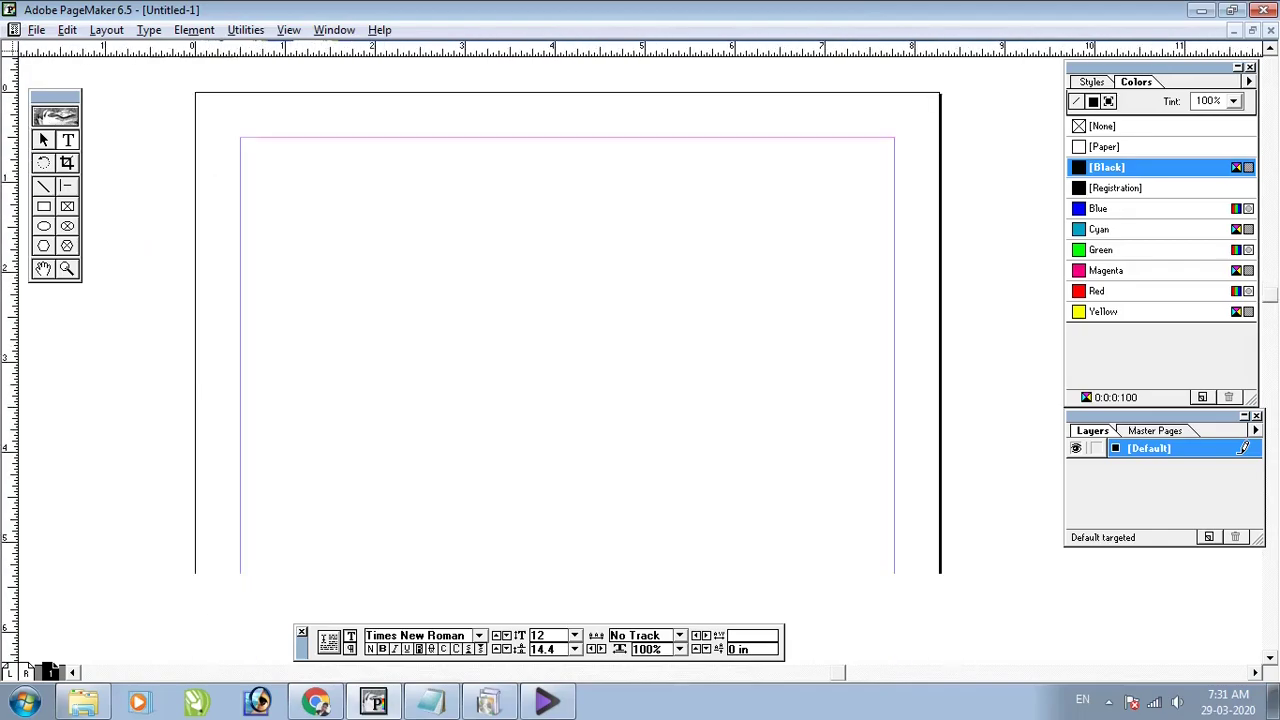
drag(385, 318, 390, 404)
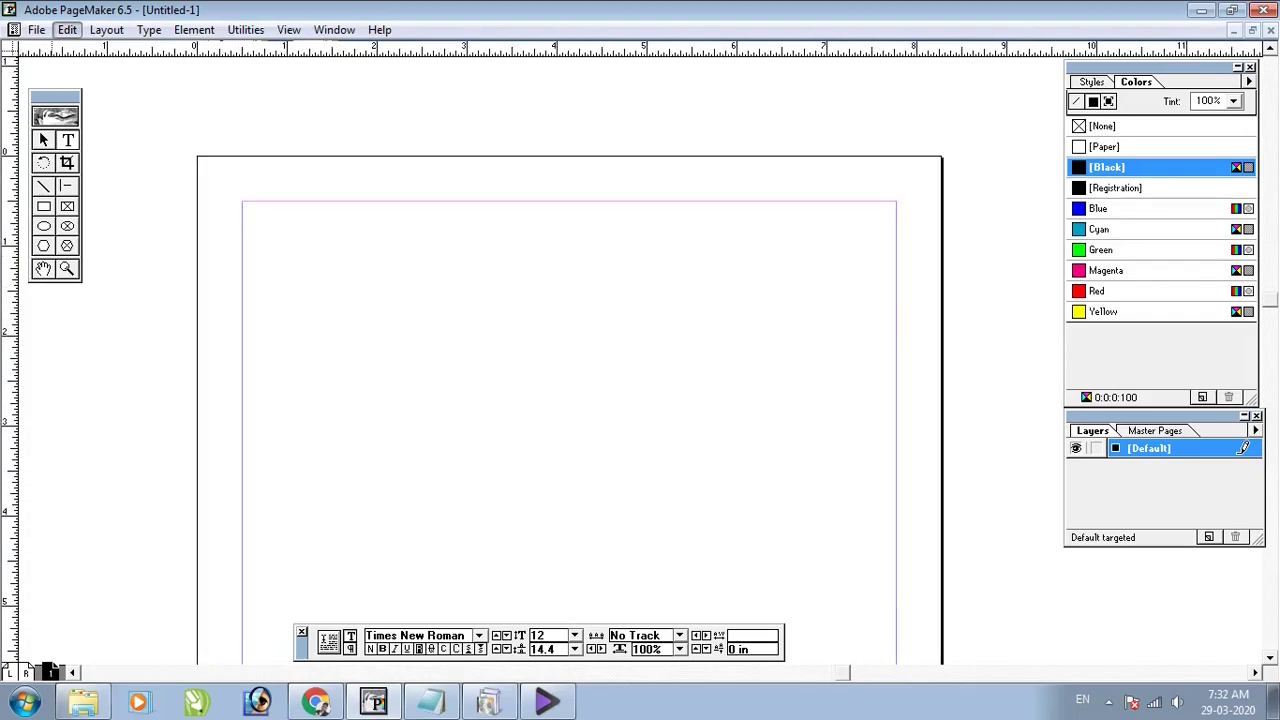
click(107, 29)
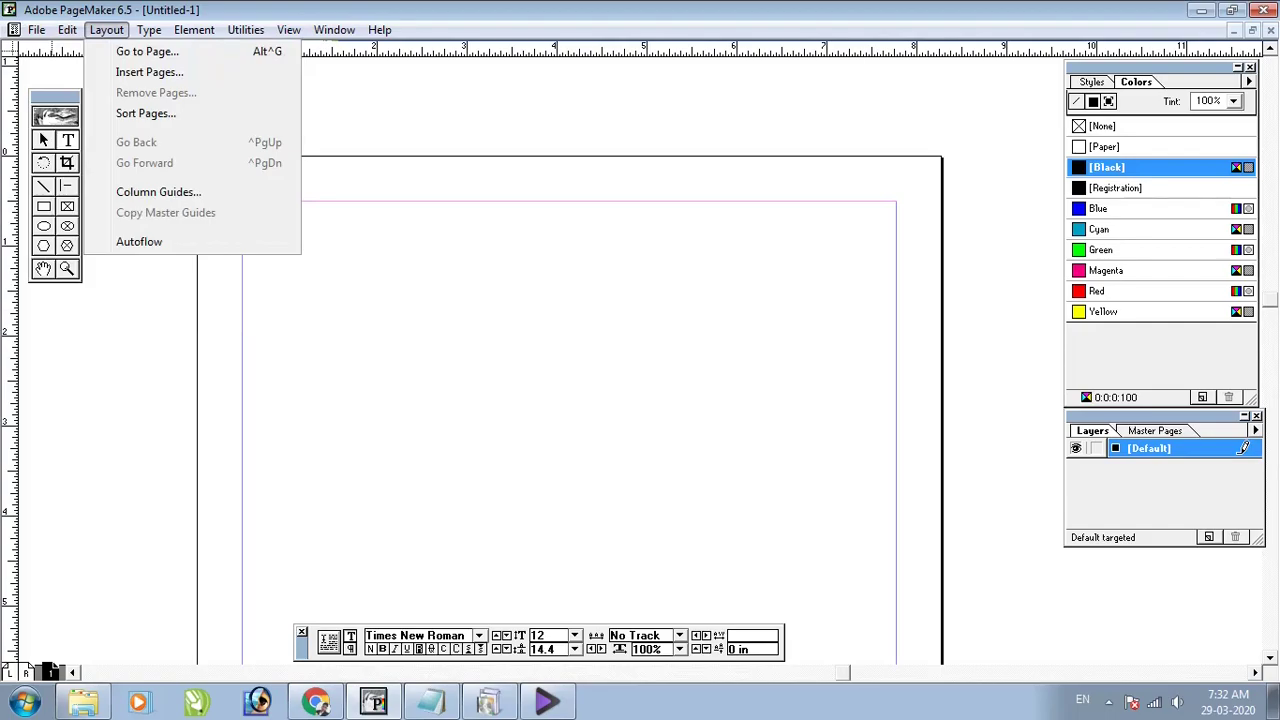
click(245, 320)
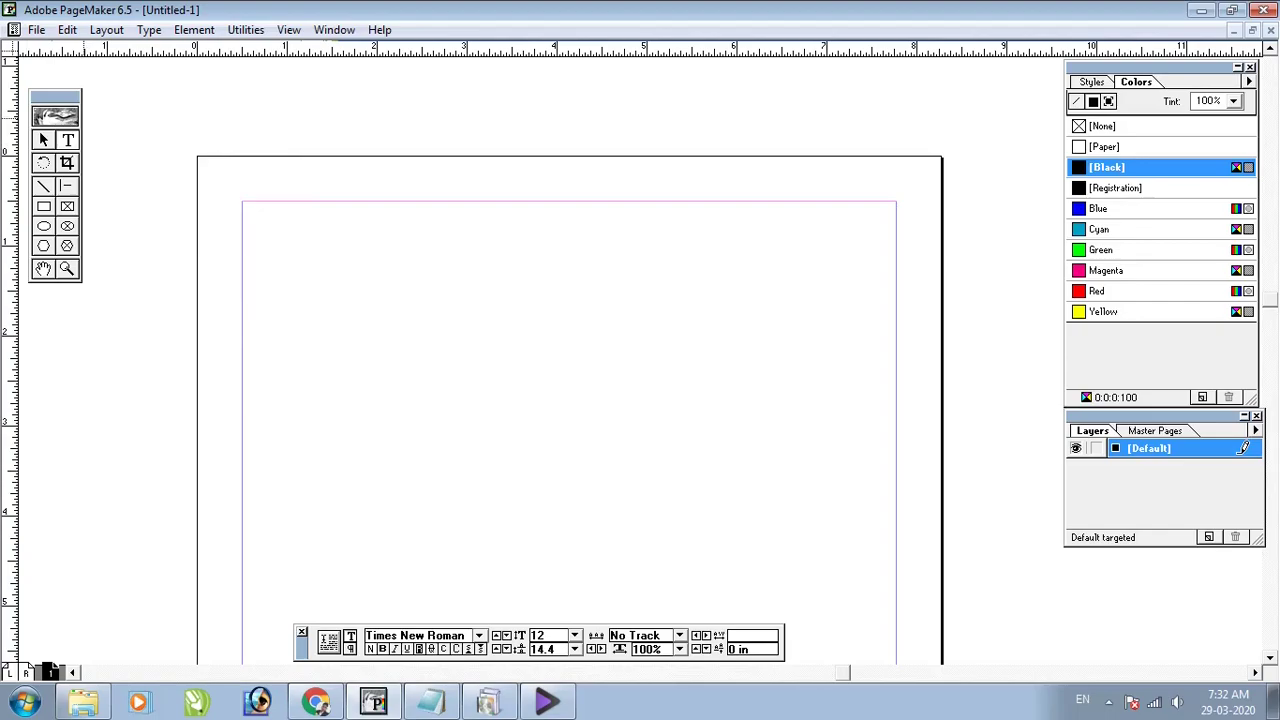
click(67, 29)
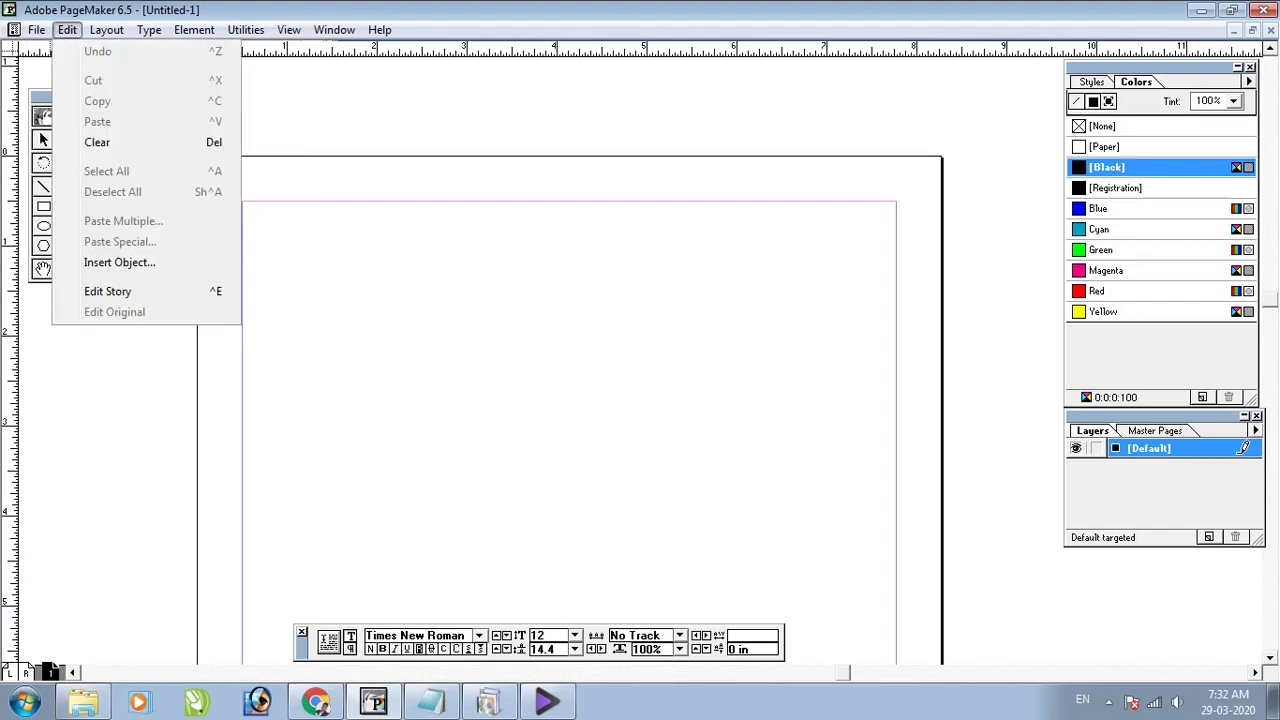
mouse_move(106, 30)
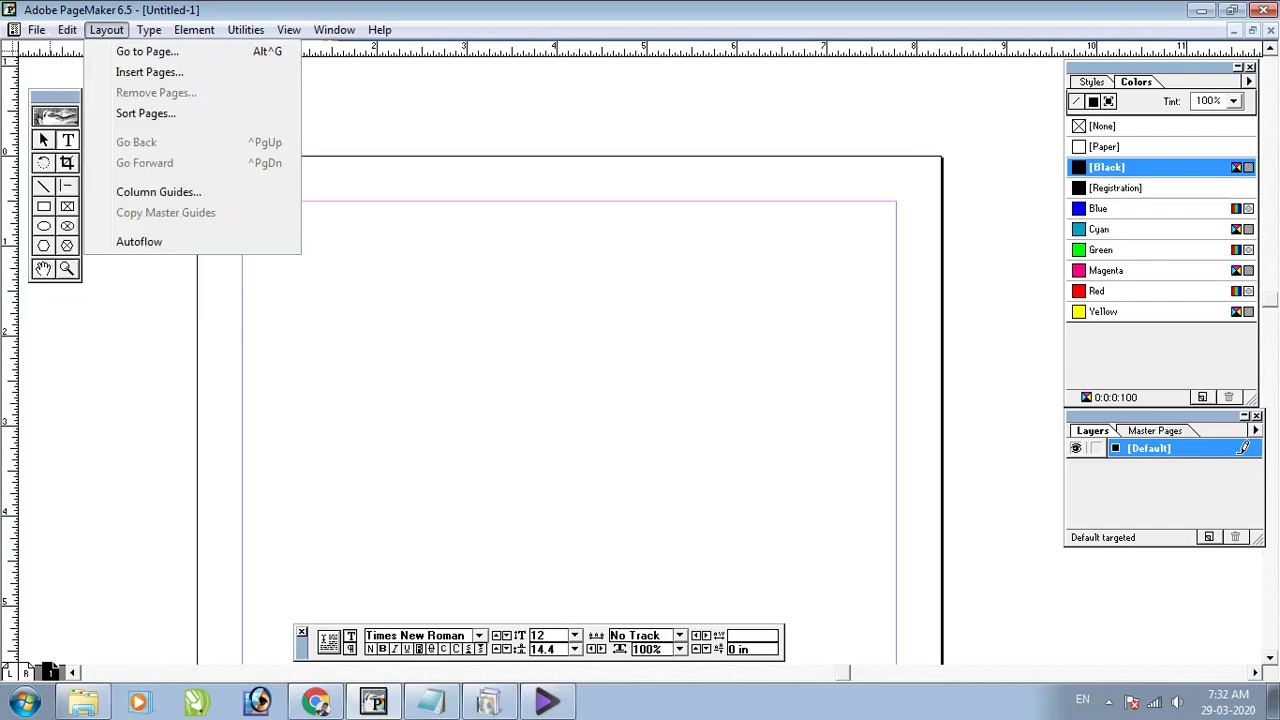
key(Right)
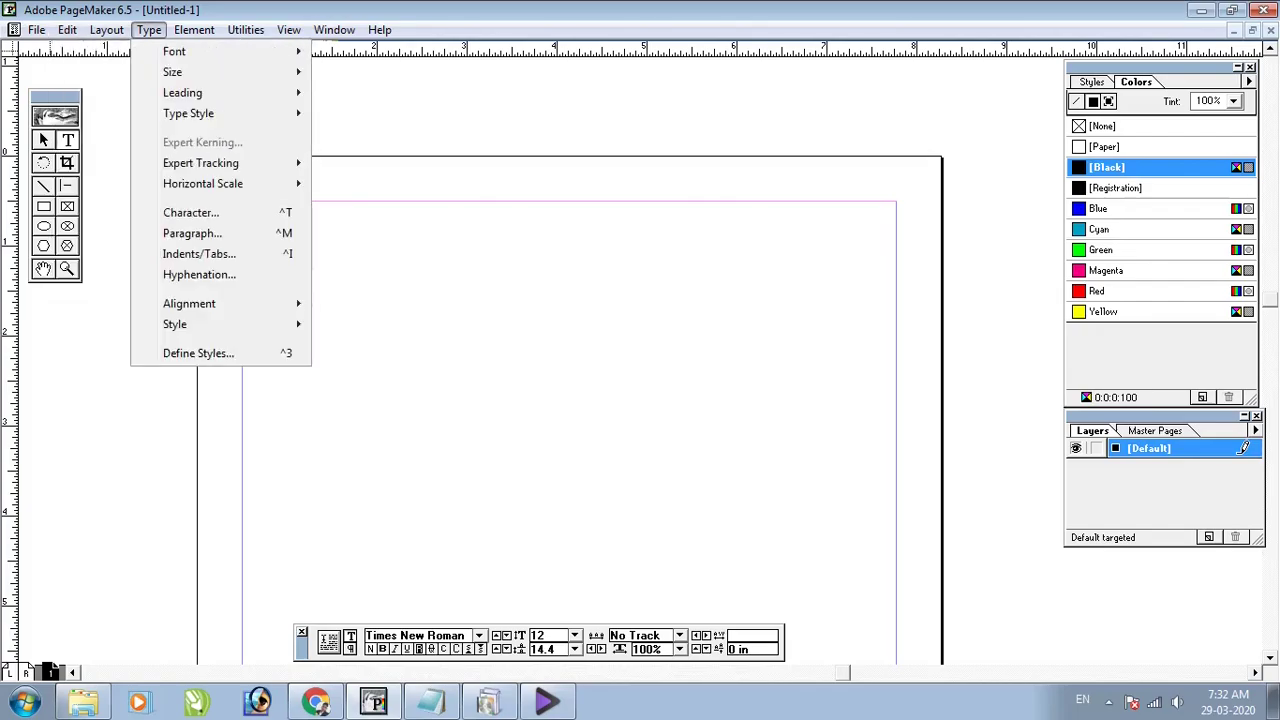
key(Right)
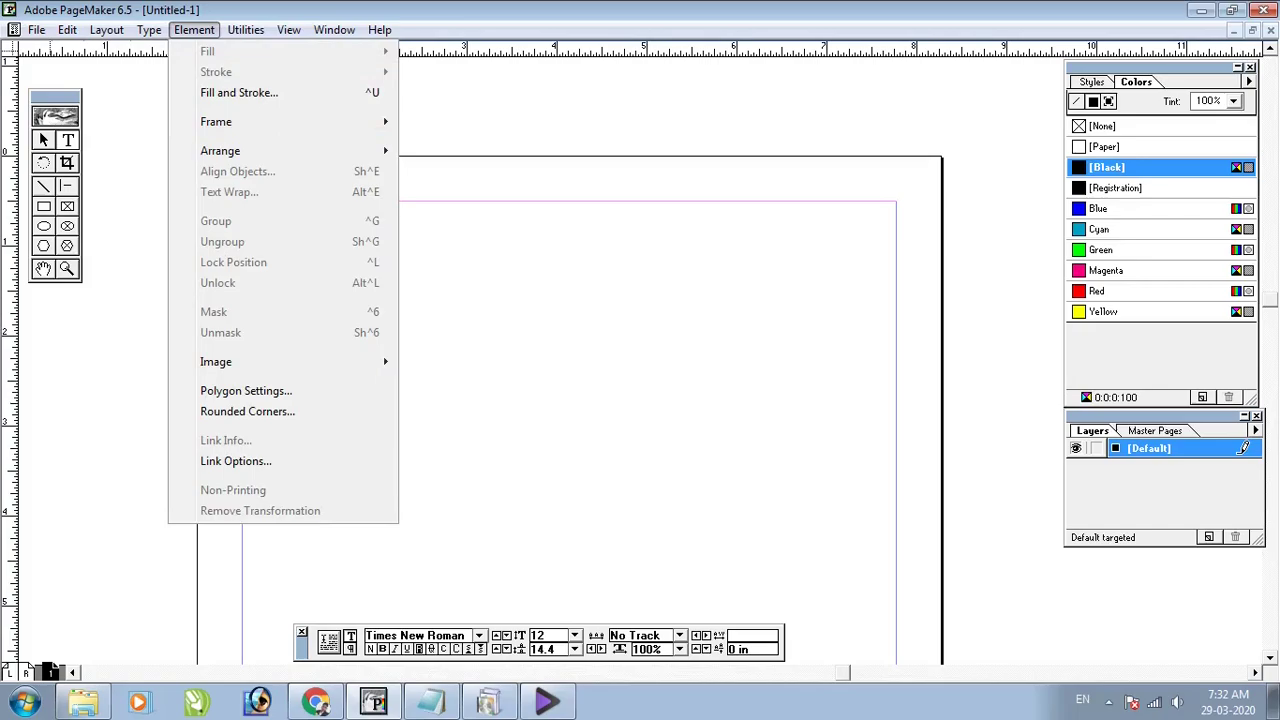
key(Escape)
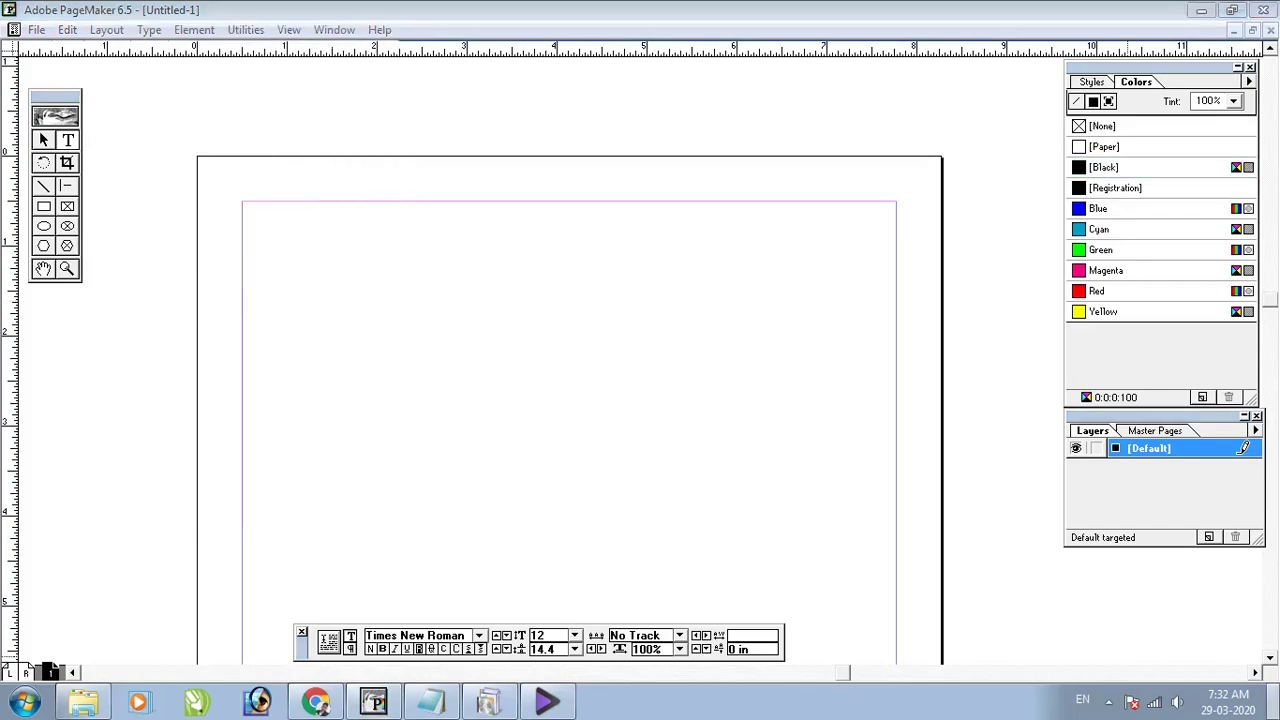
Switch to the desktop and open the image DSC_0568 from the Pictures library in Windows Photo Viewer
key(super+d)
double_click(35, 36)
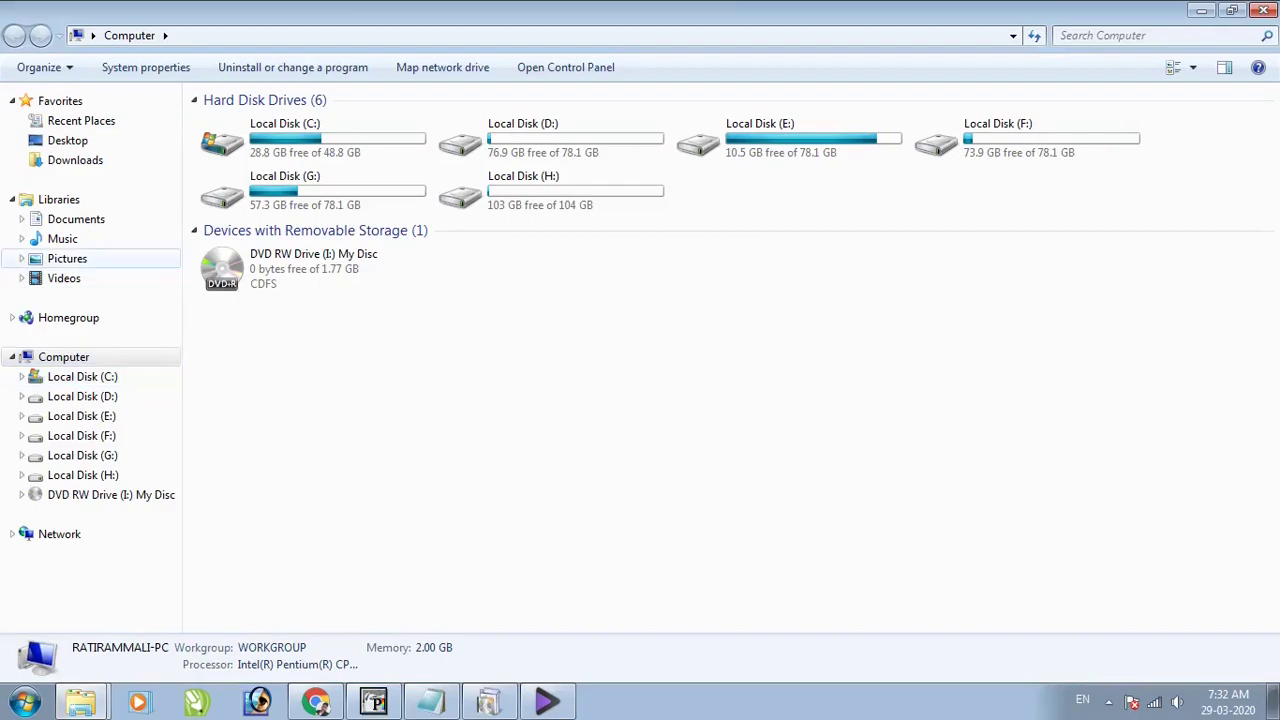
click(67, 259)
click(353, 196)
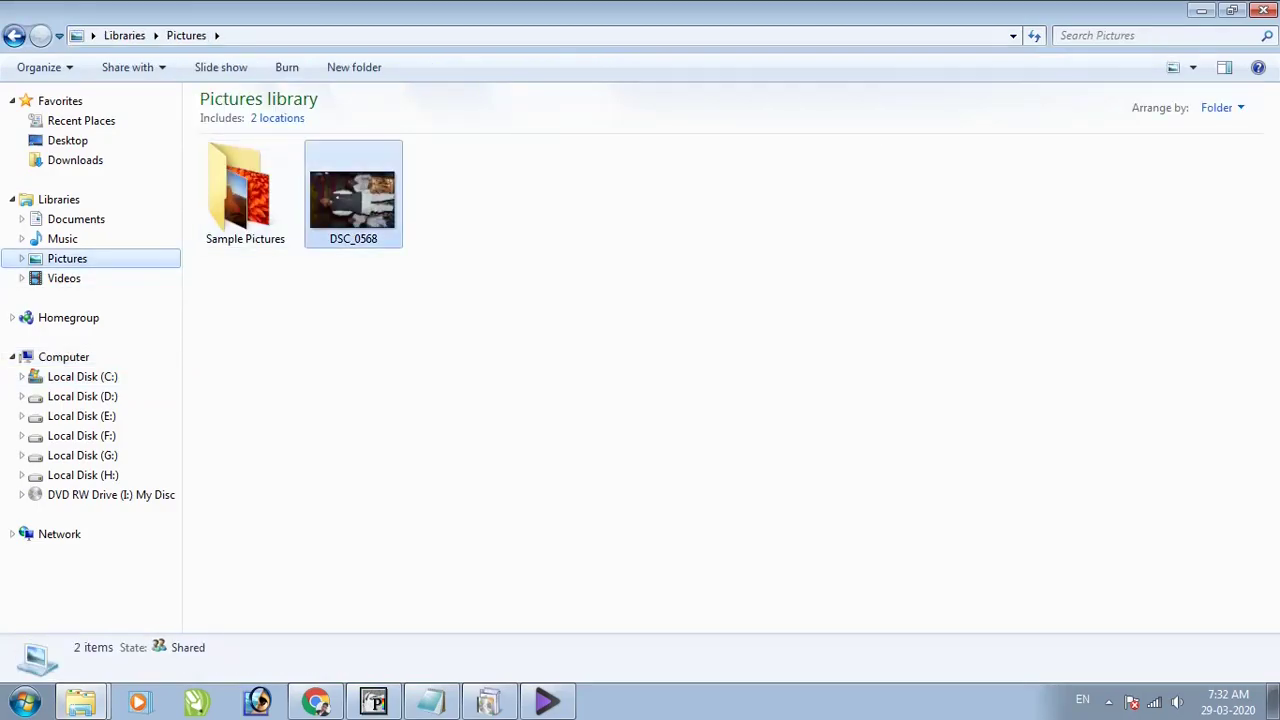
click(353, 195)
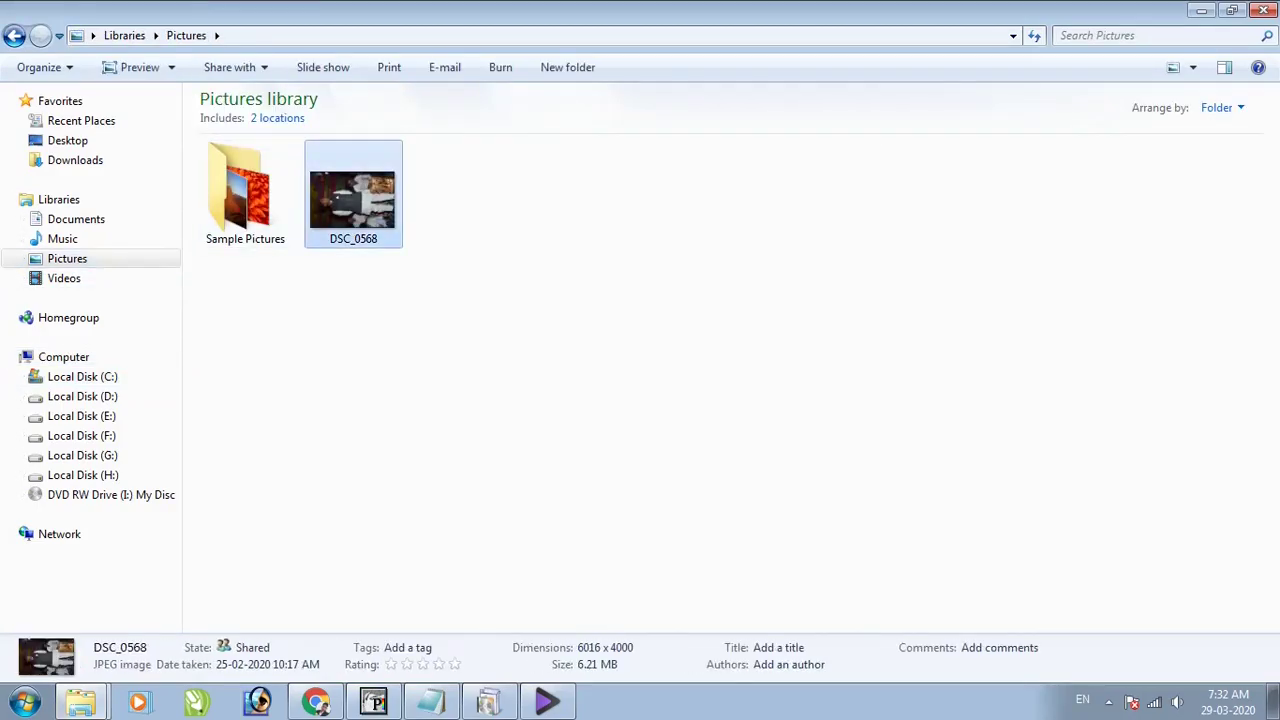
key(Return)
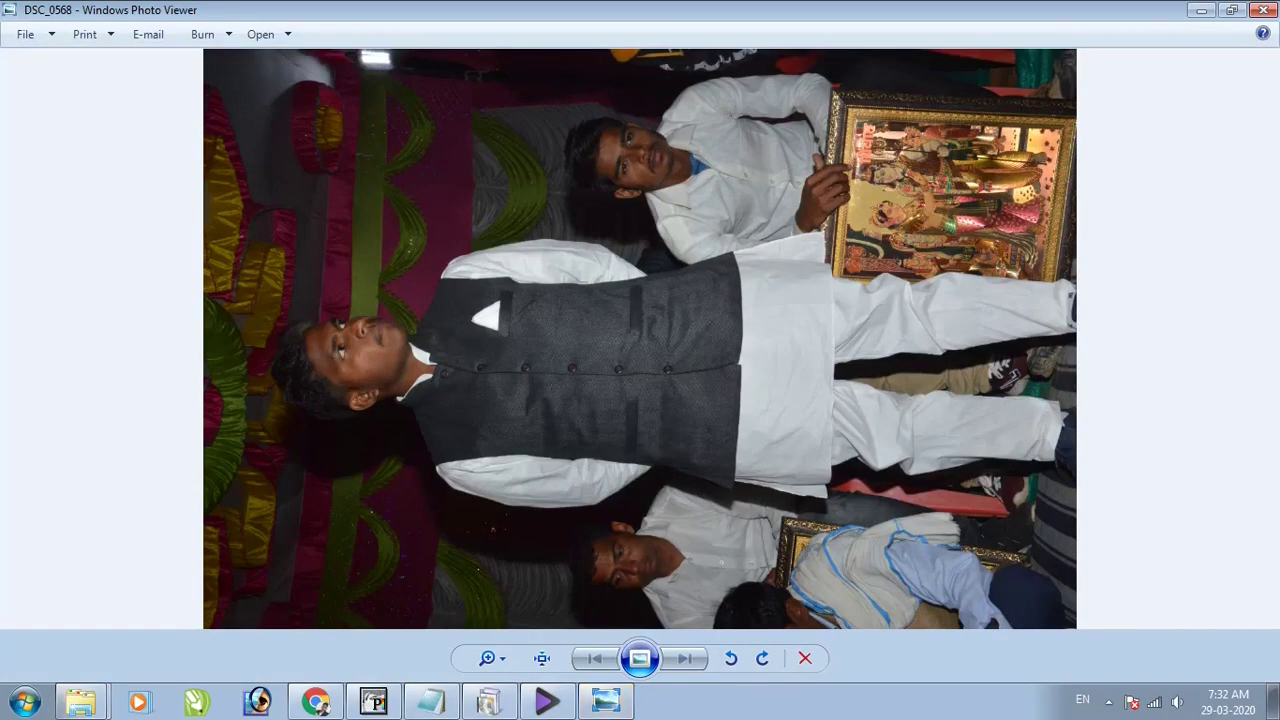
Rotate the photo clockwise to stand upright and copy it to the clipboard
click(762, 658)
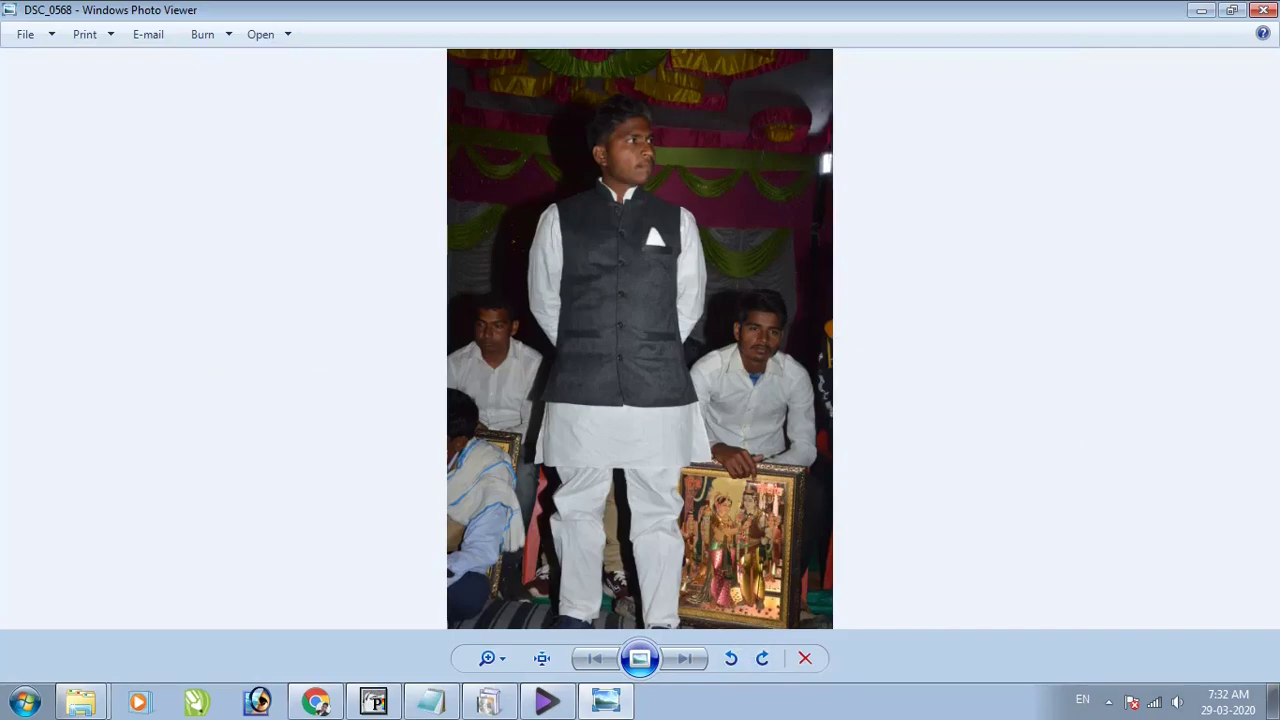
scroll(705, 187, up, 6)
scroll(705, 187, down, 3)
right_click(614, 138)
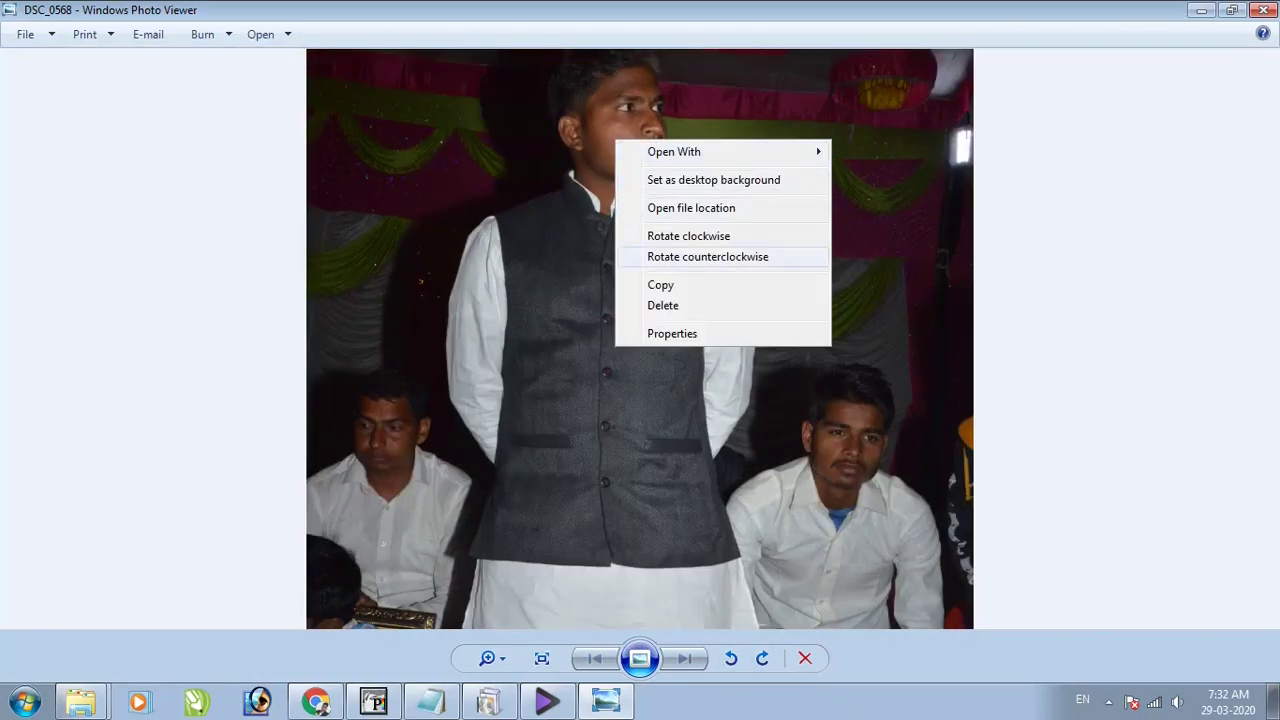
click(660, 285)
Switch back to the untitled PageMaker document and activate the Pointer tool
key(alt+Tab)
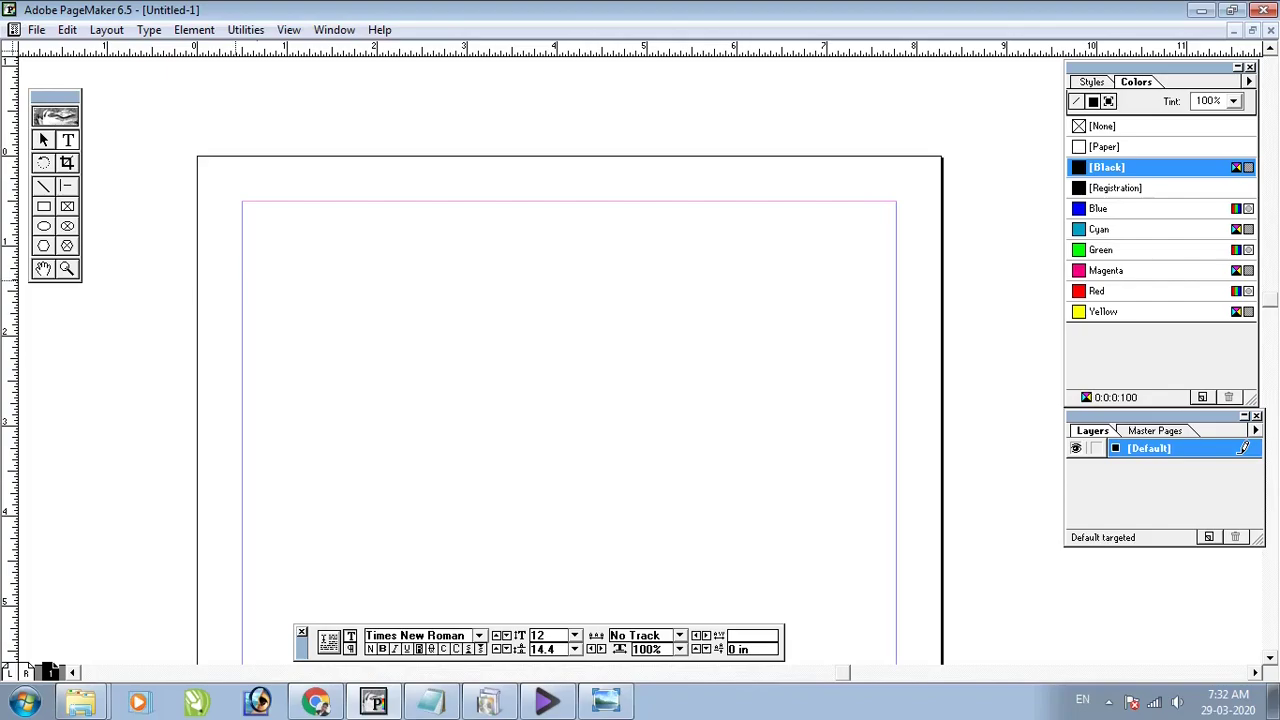
click(43, 140)
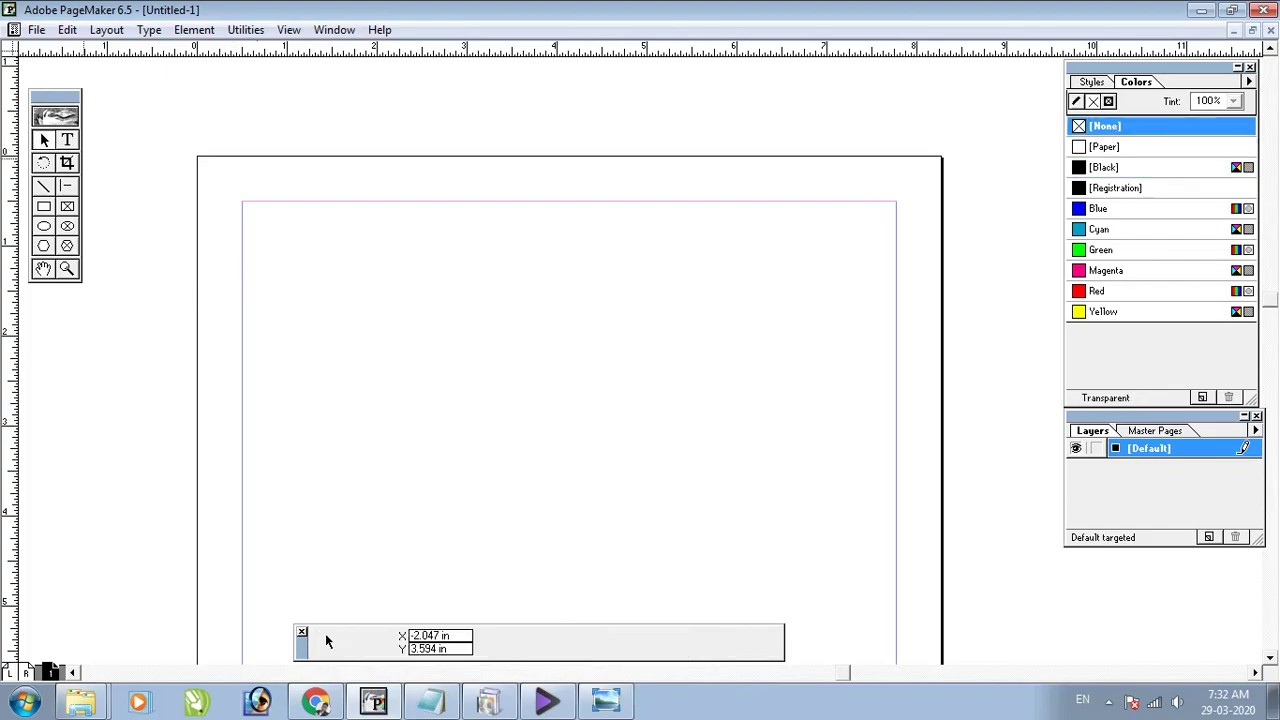
key(shift+alt+F1)
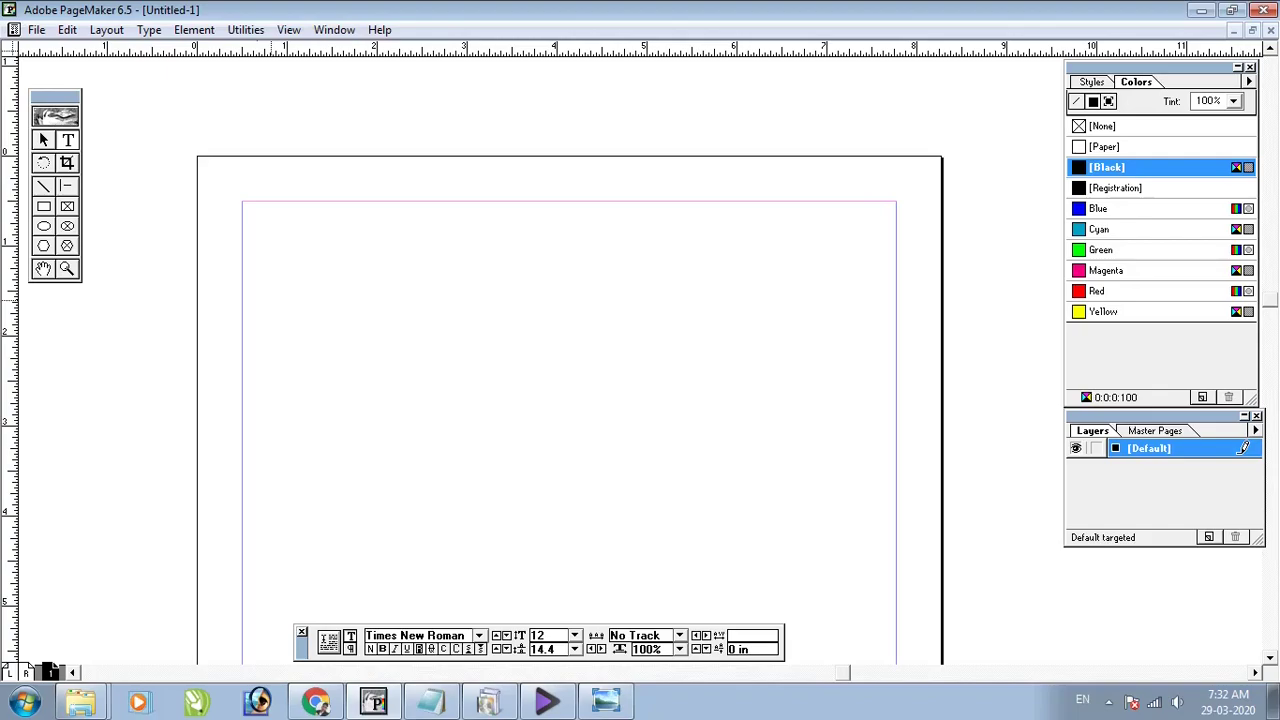
click(44, 140)
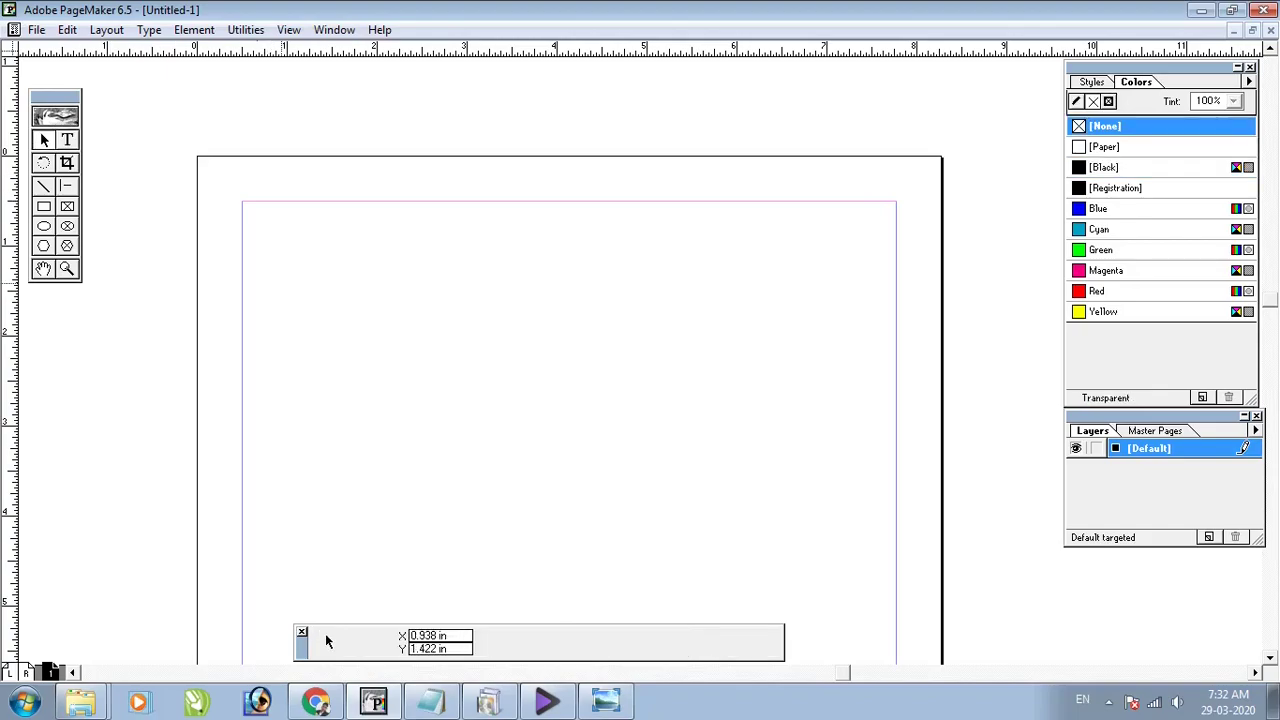
Try to paste the copied photo onto the PageMaker page
key(ctrl+v)
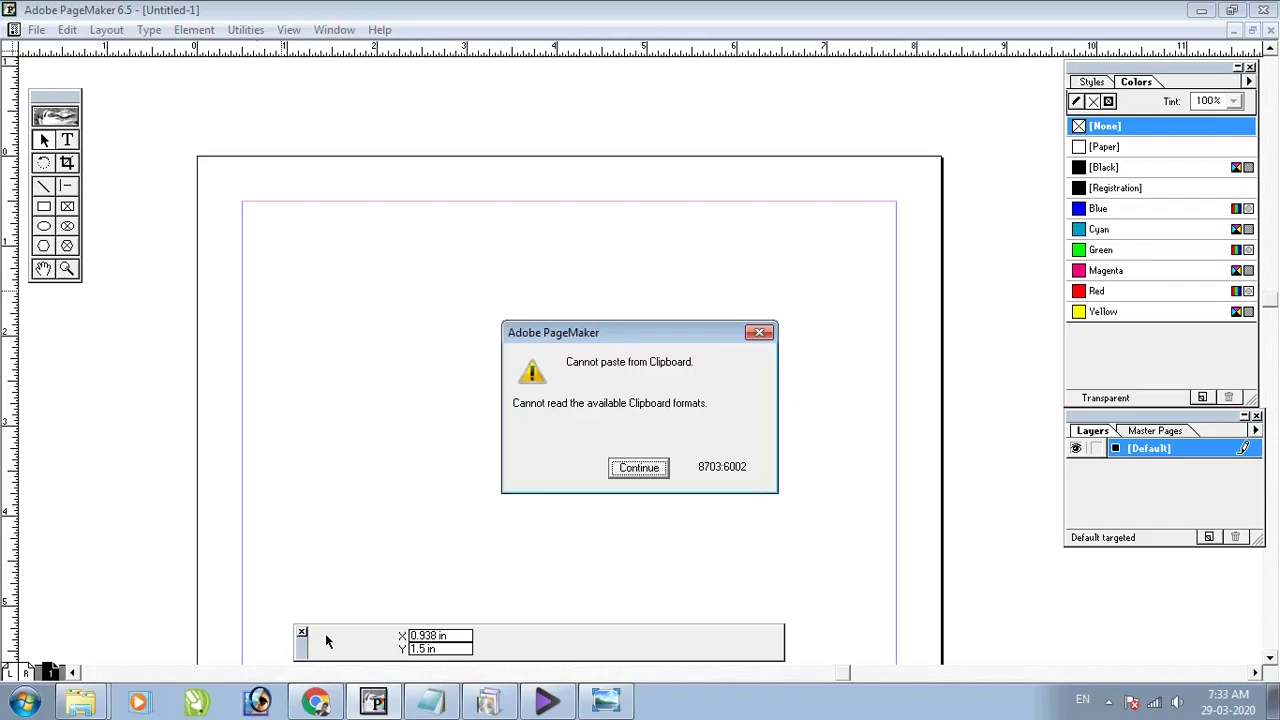
key(Return)
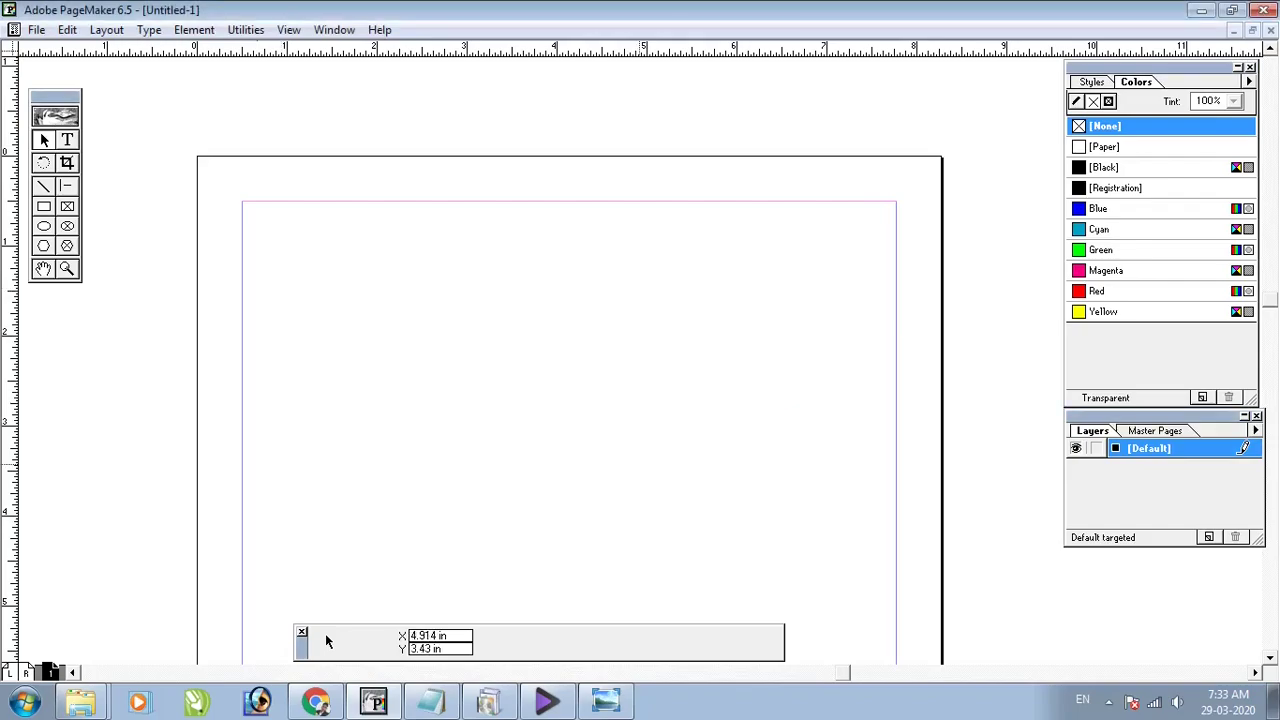
Switch to the photo DSC_0568 in Windows Photo Viewer and open it with Adobe Photoshop
click(606, 701)
right_click(591, 267)
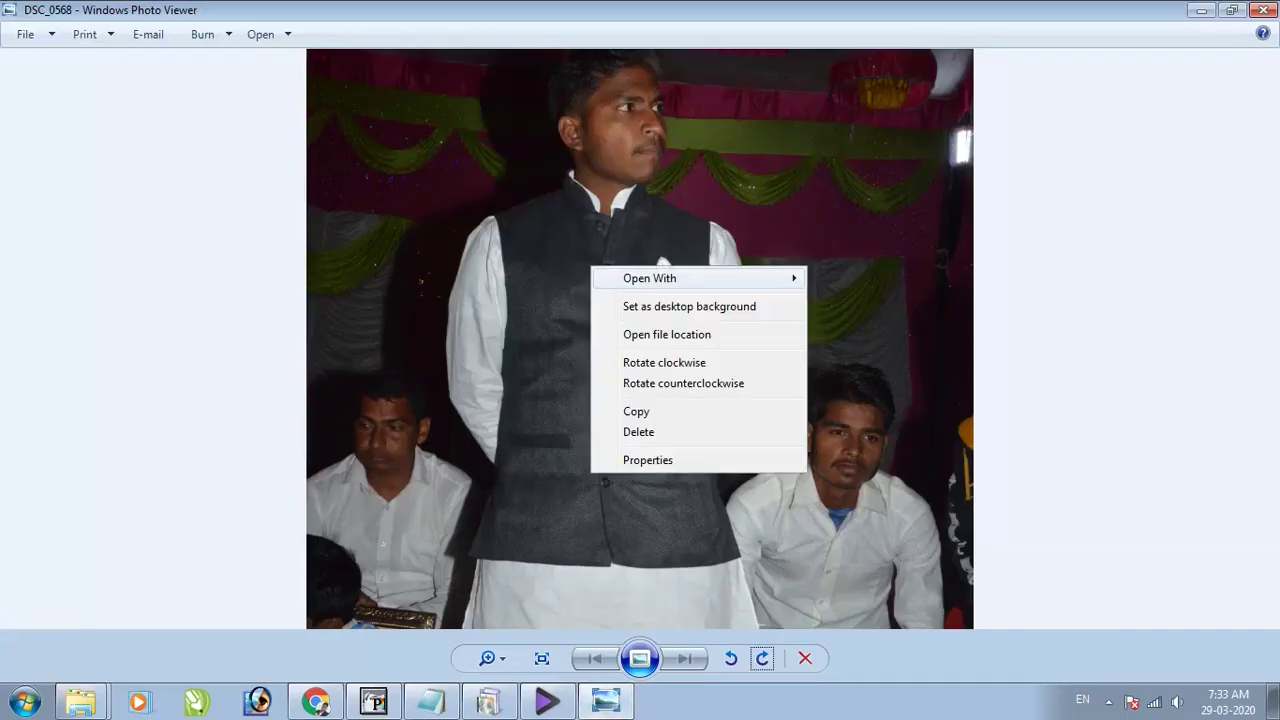
mouse_move(700, 278)
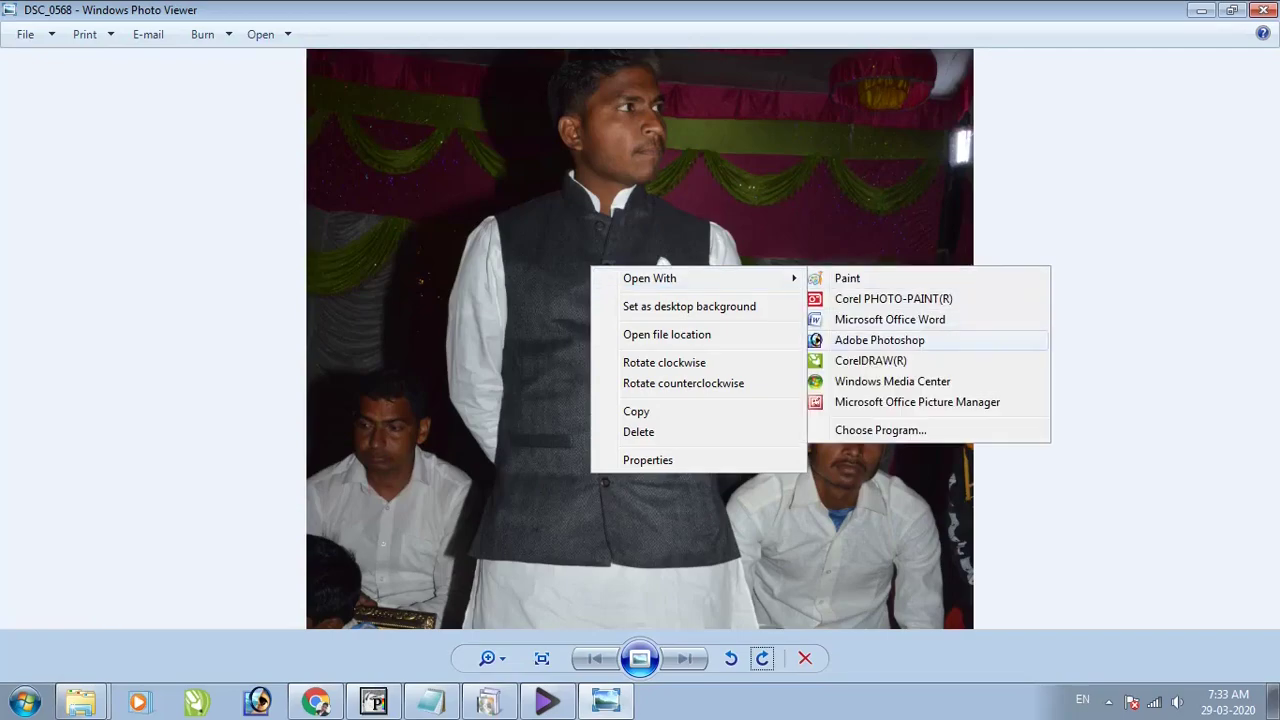
click(880, 340)
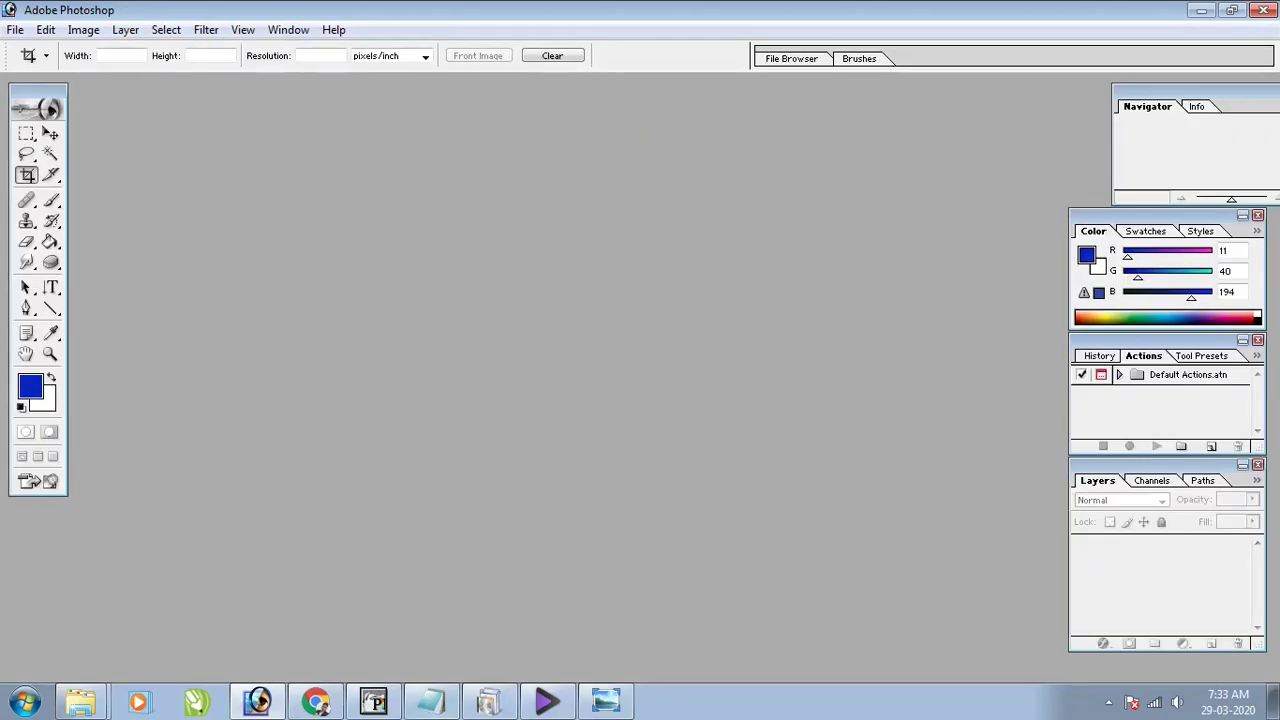
Resample the photo to a resolution of 100 pixels/inch, then select and copy the whole image
click(83, 29)
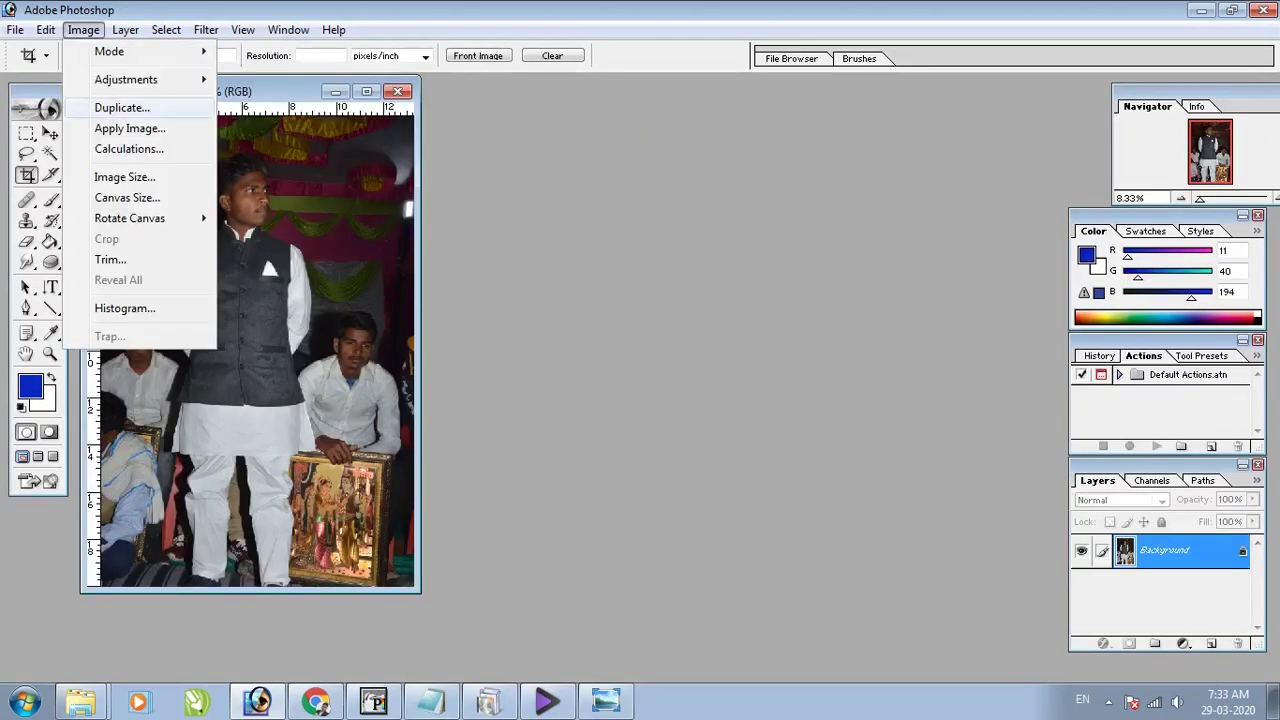
key(Return)
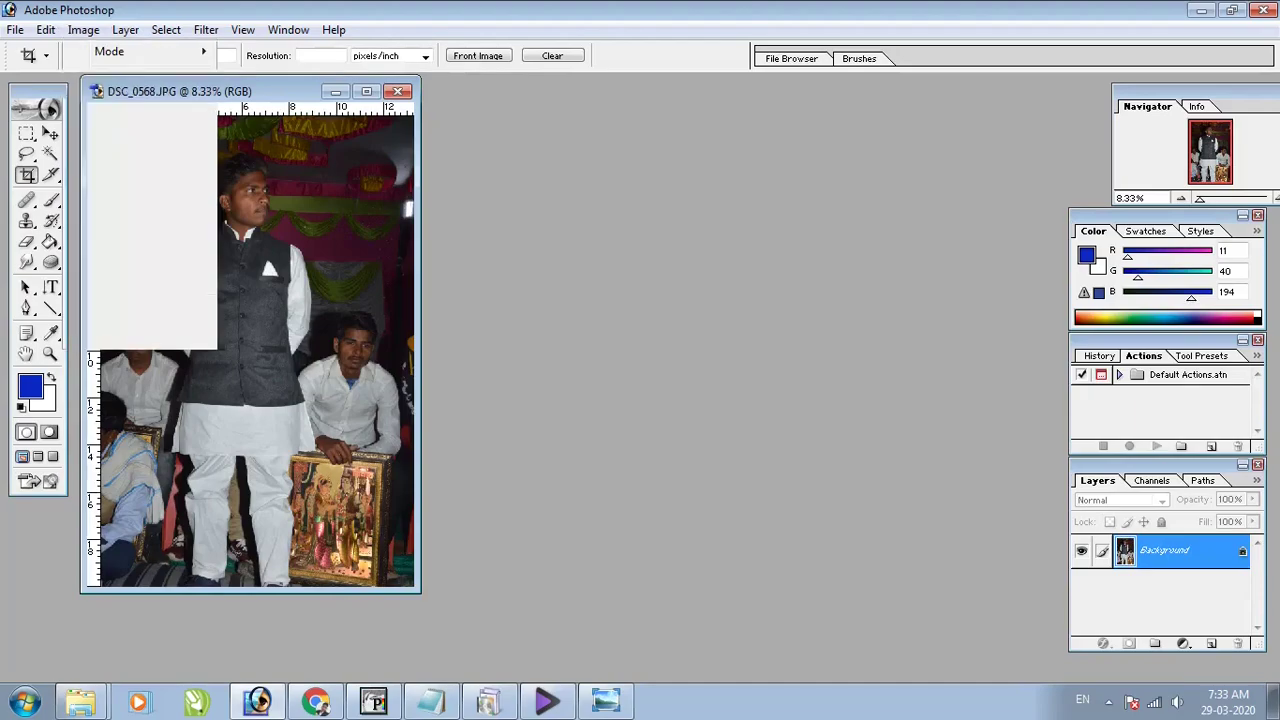
key(alt+r)
text(1)
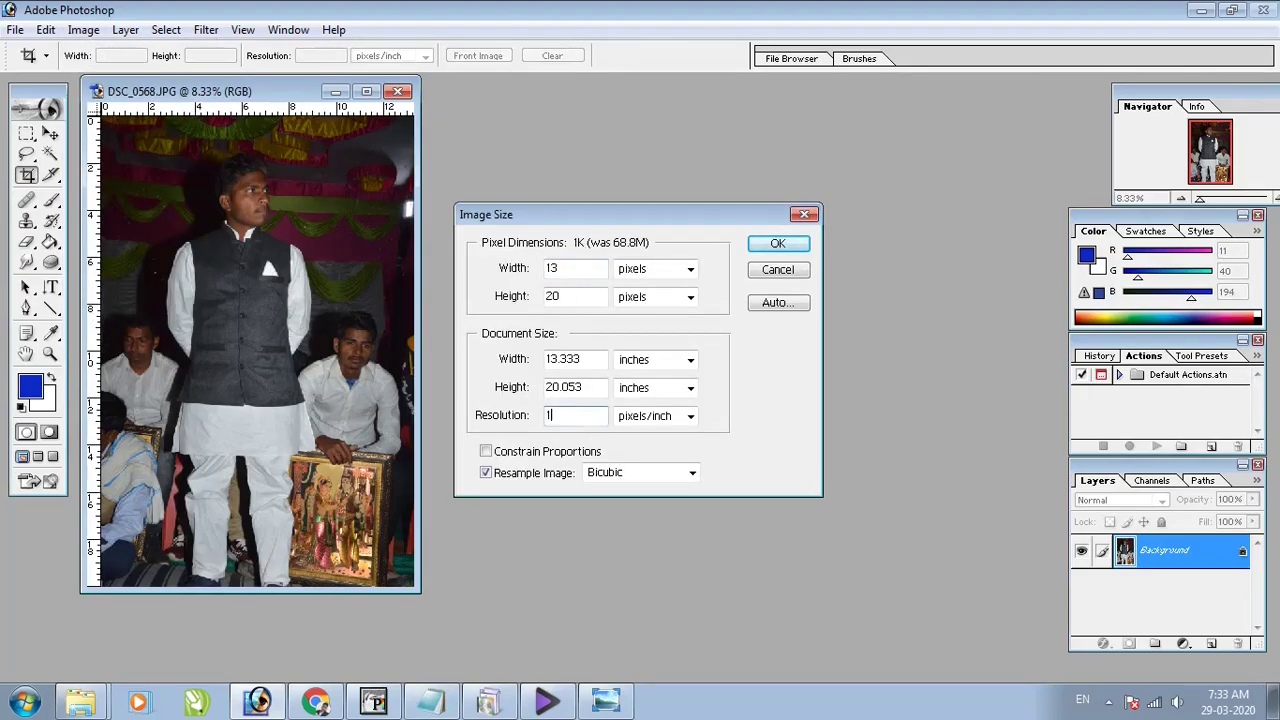
text(00)
key(Return)
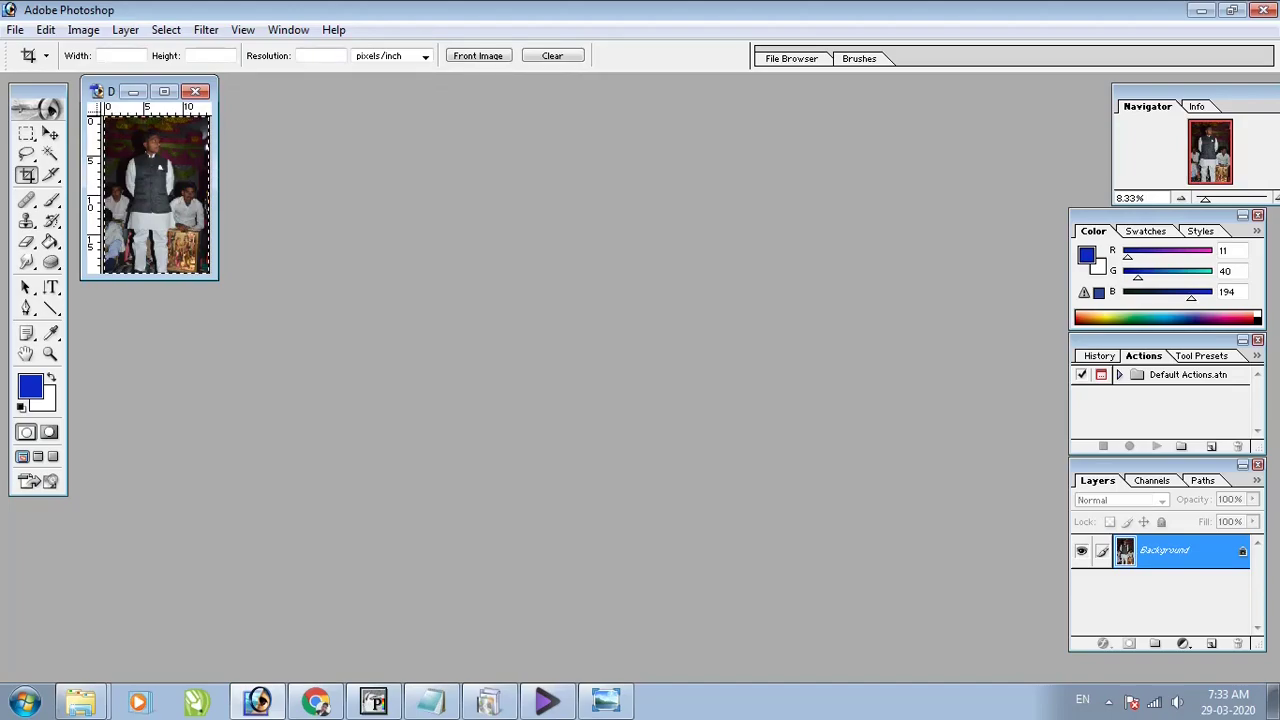
Switch to PageMaker, try to paste the copied image onto the page, and delete the pasted object
key(alt+Tab)
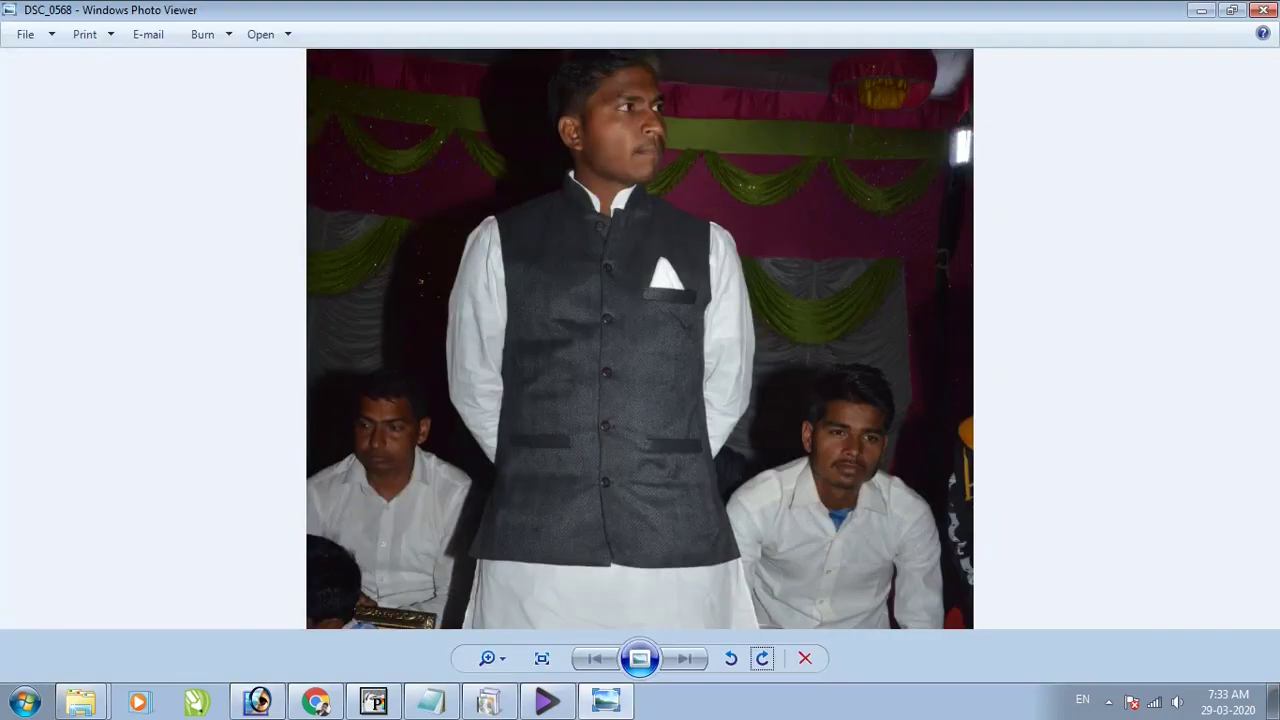
click(373, 701)
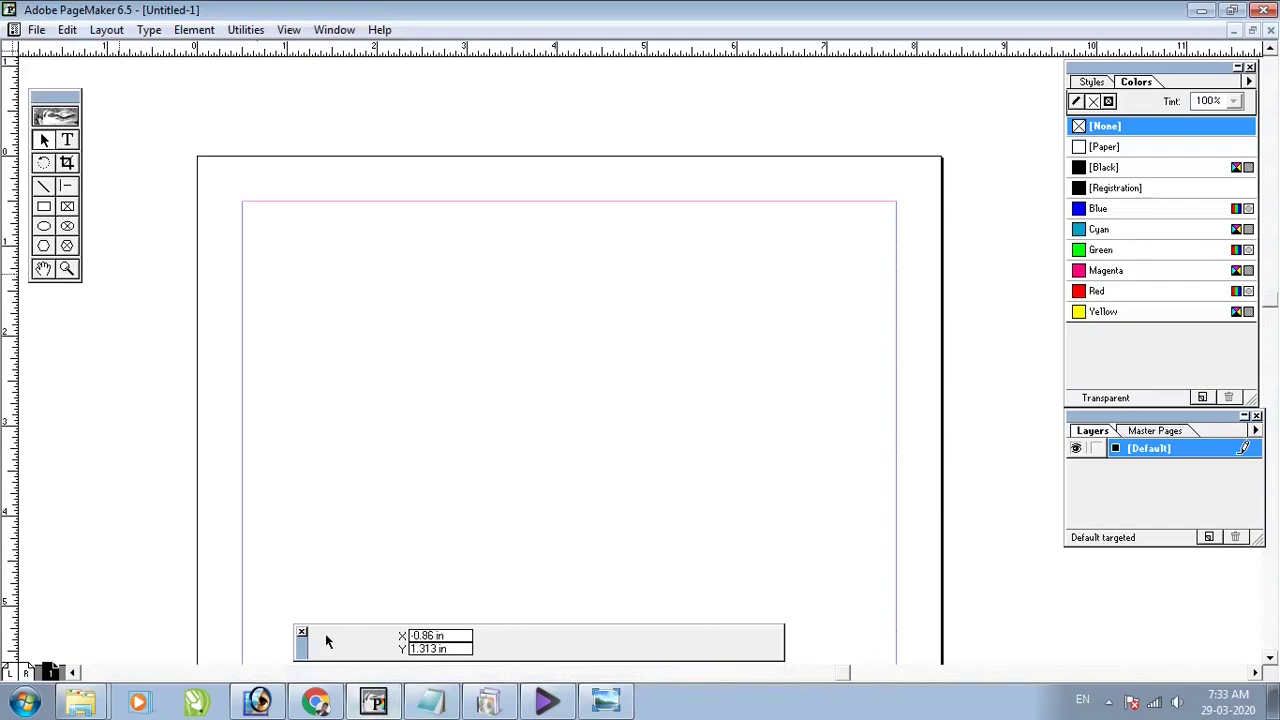
key(ctrl+v)
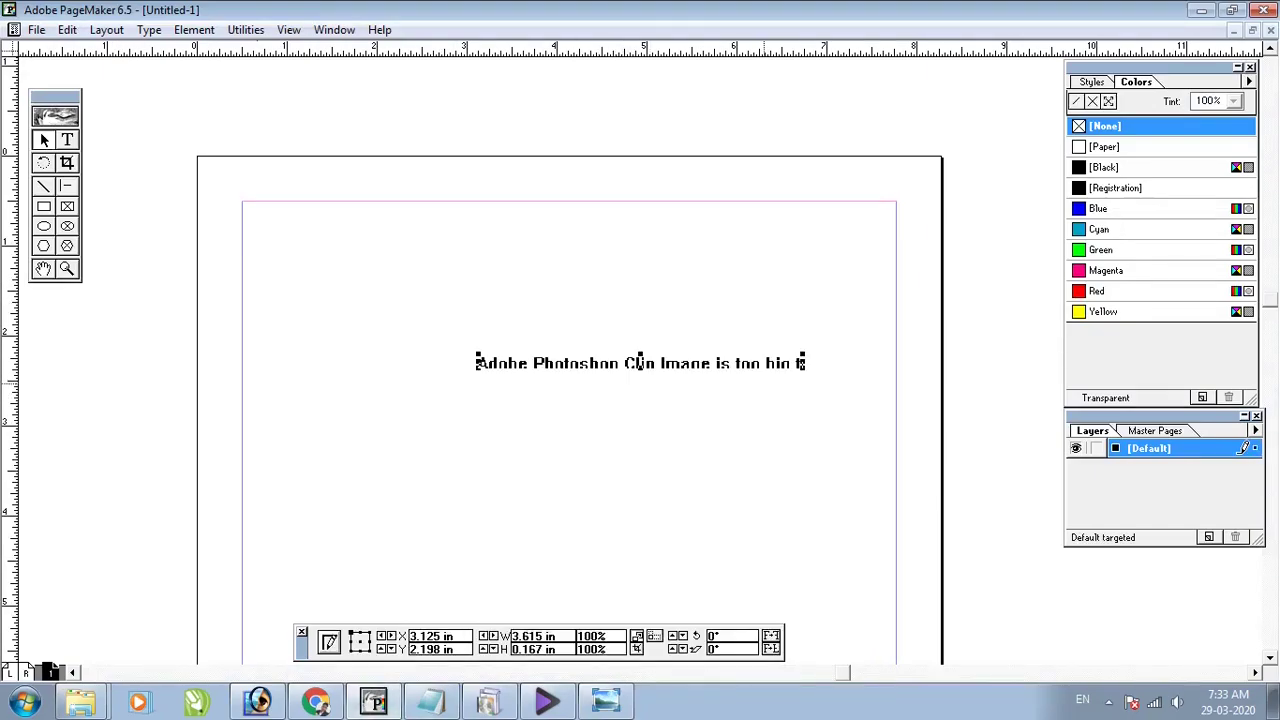
key(Delete)
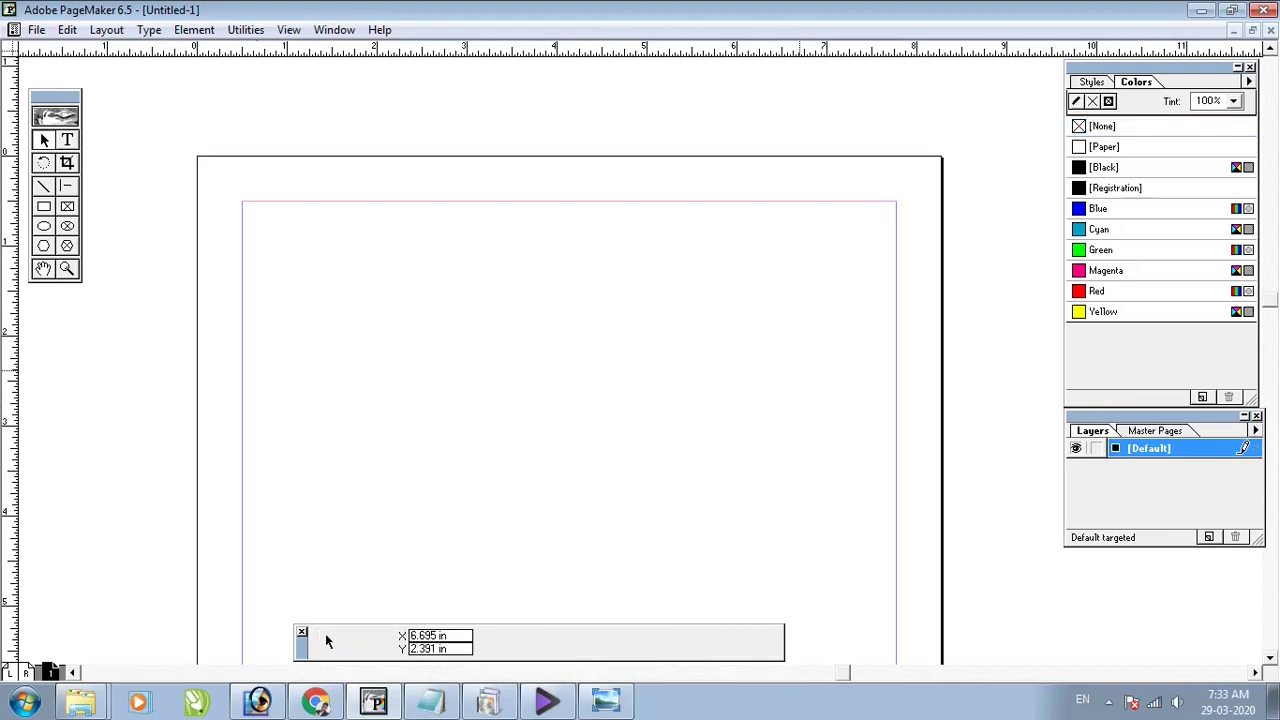
Switch back to Photoshop, resample the photo to a resolution of 30 pixels/inch, and copy the whole image
click(257, 700)
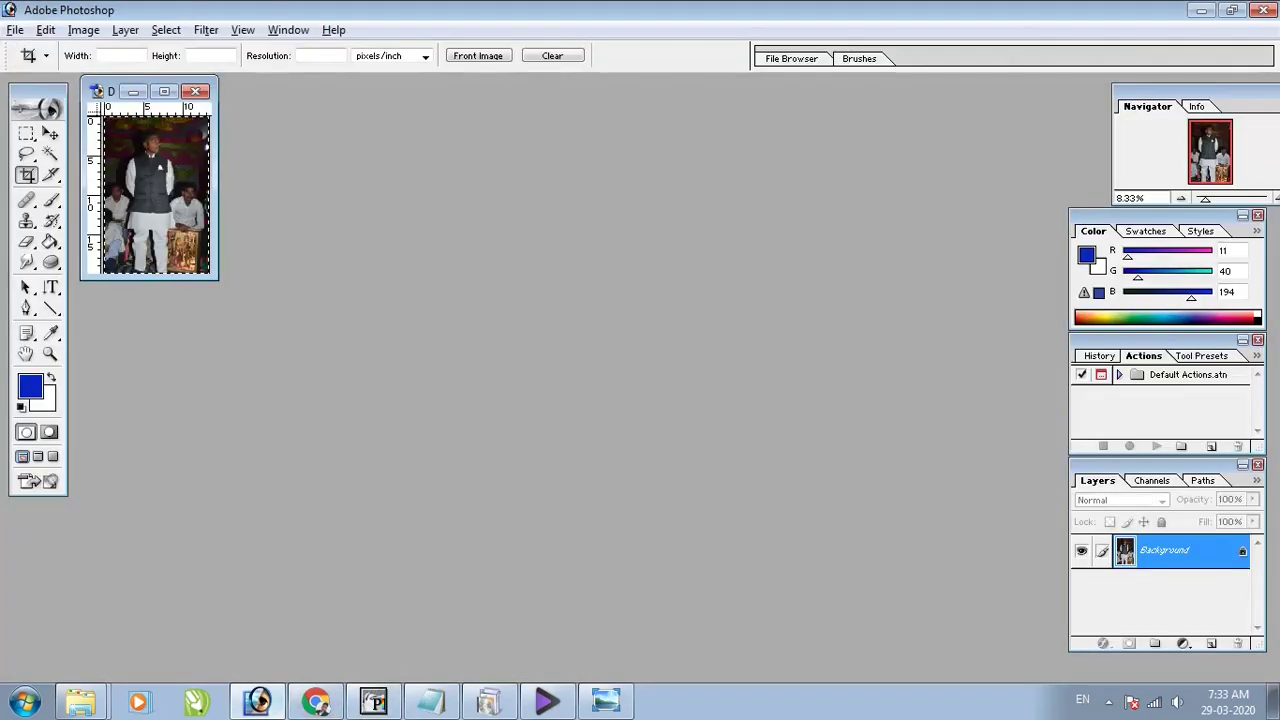
click(83, 30)
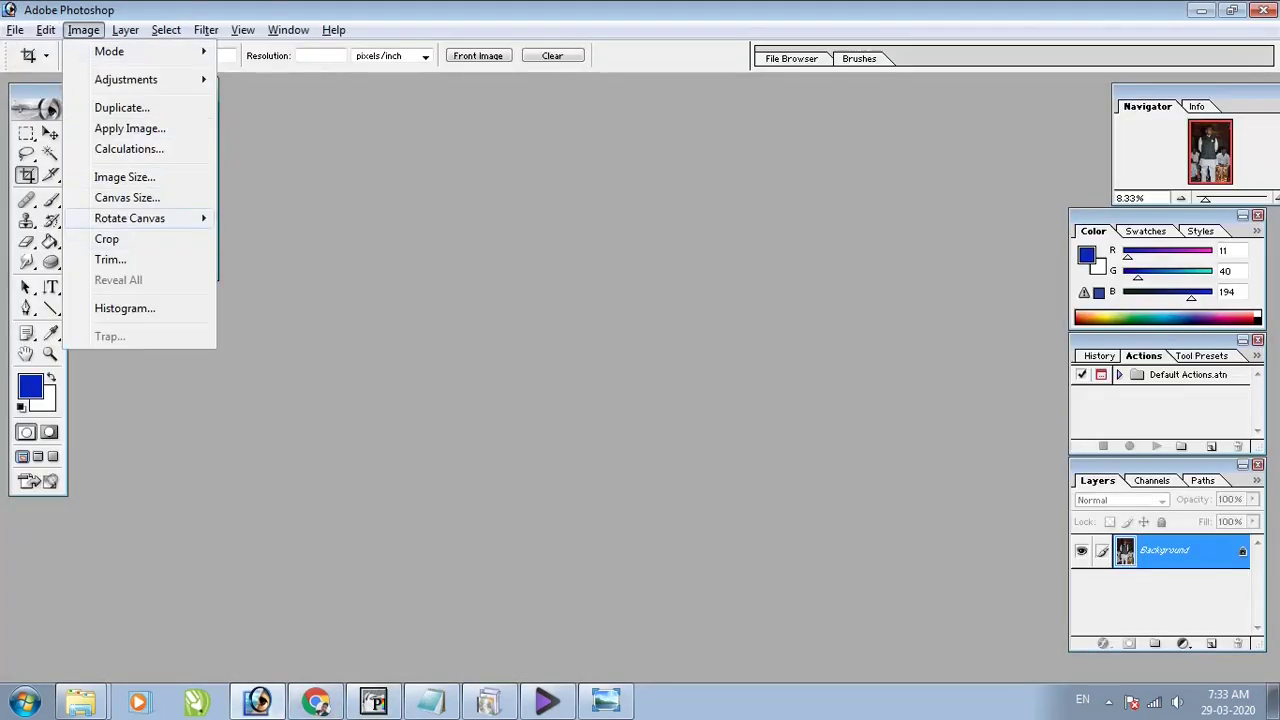
click(125, 177)
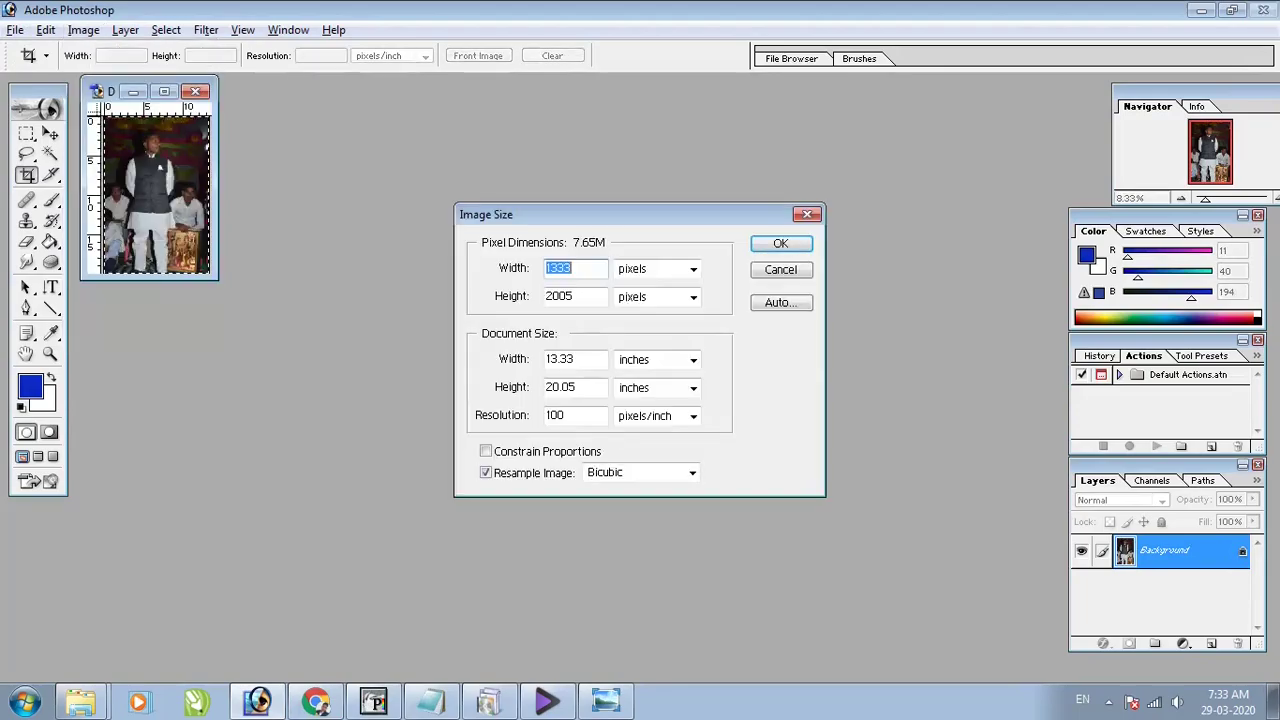
double_click(556, 415)
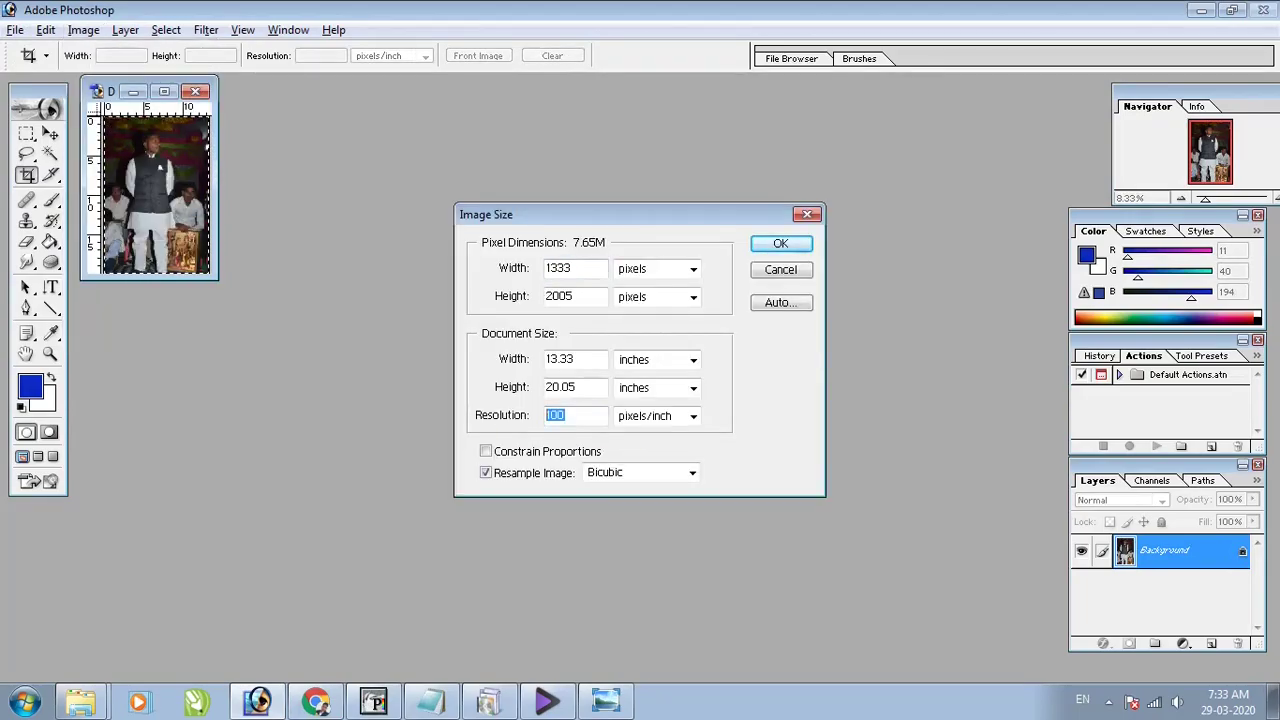
text(30)
key(Return)
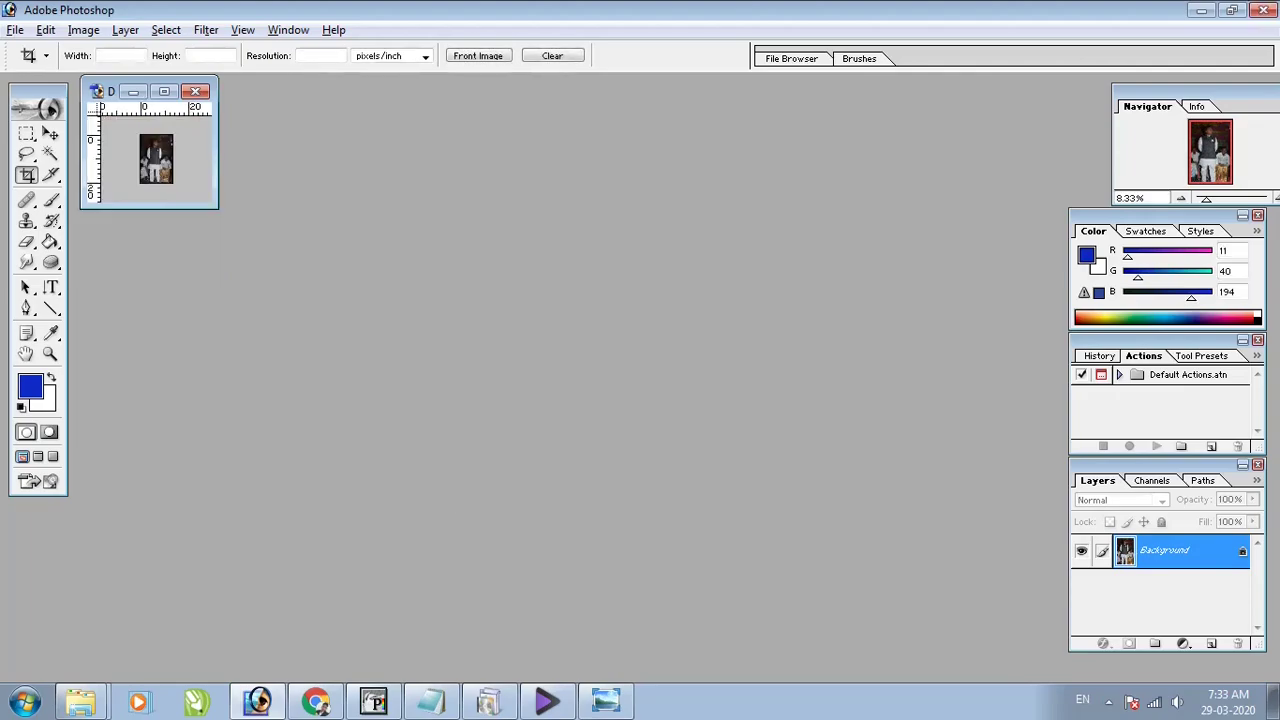
Paste the copied photo onto the PageMaker page, close the image in Photoshop without saving, and return to PageMaker
click(373, 702)
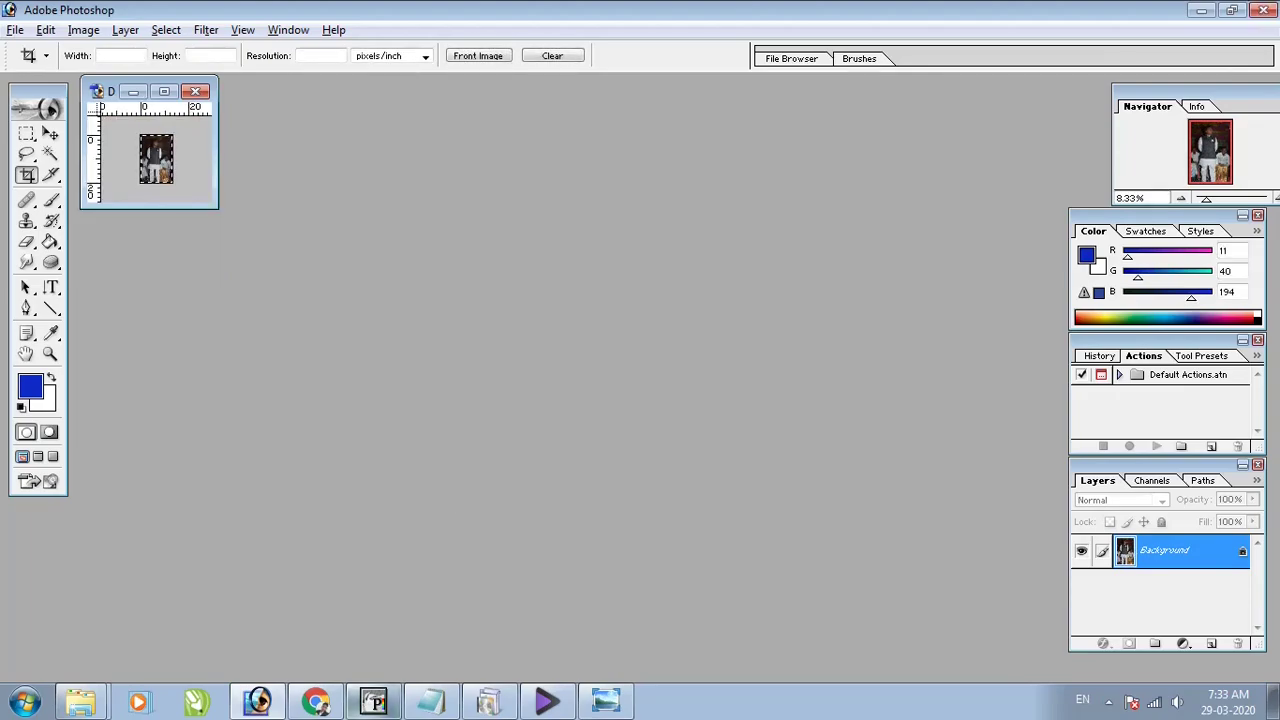
key(ctrl+v)
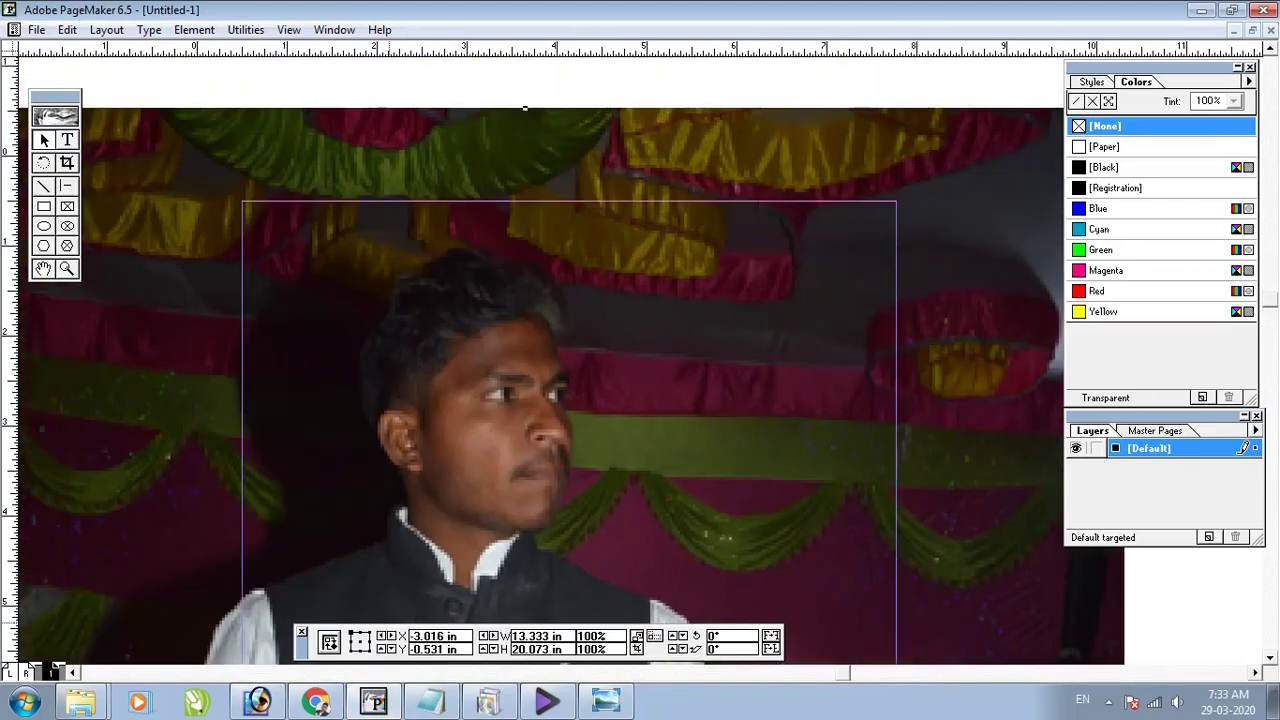
click(257, 702)
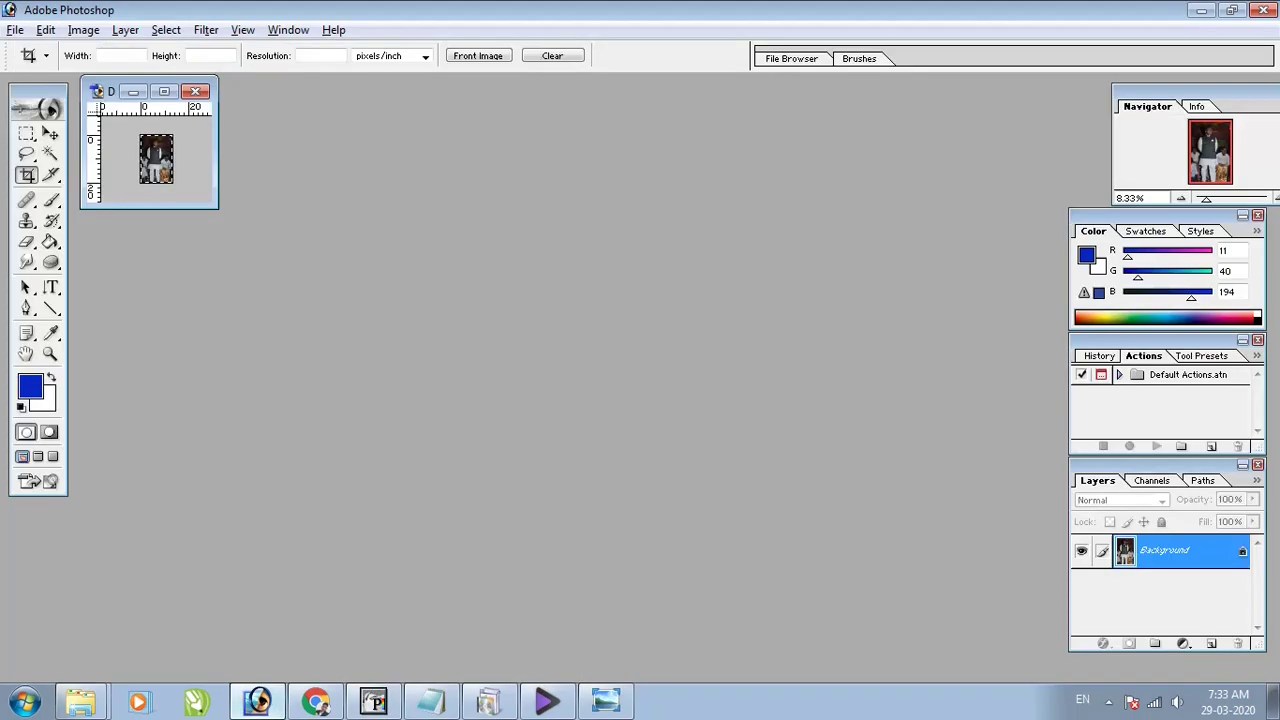
key(ctrl+w)
key(n)
click(373, 702)
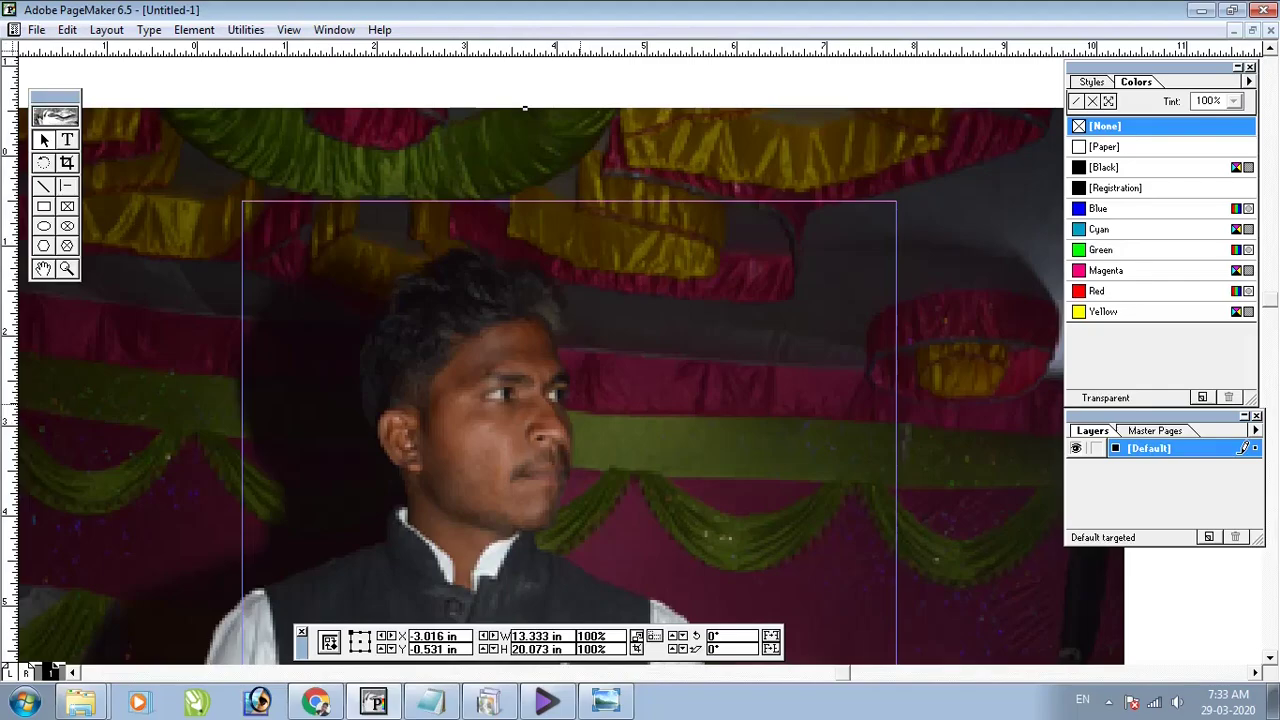
Scale the pasted photo down proportionally to about 4.93 by 7.42 in and place it within the page's side margins
key(ctrl+minus)
key(ctrl+minus)
key(ctrl+minus)
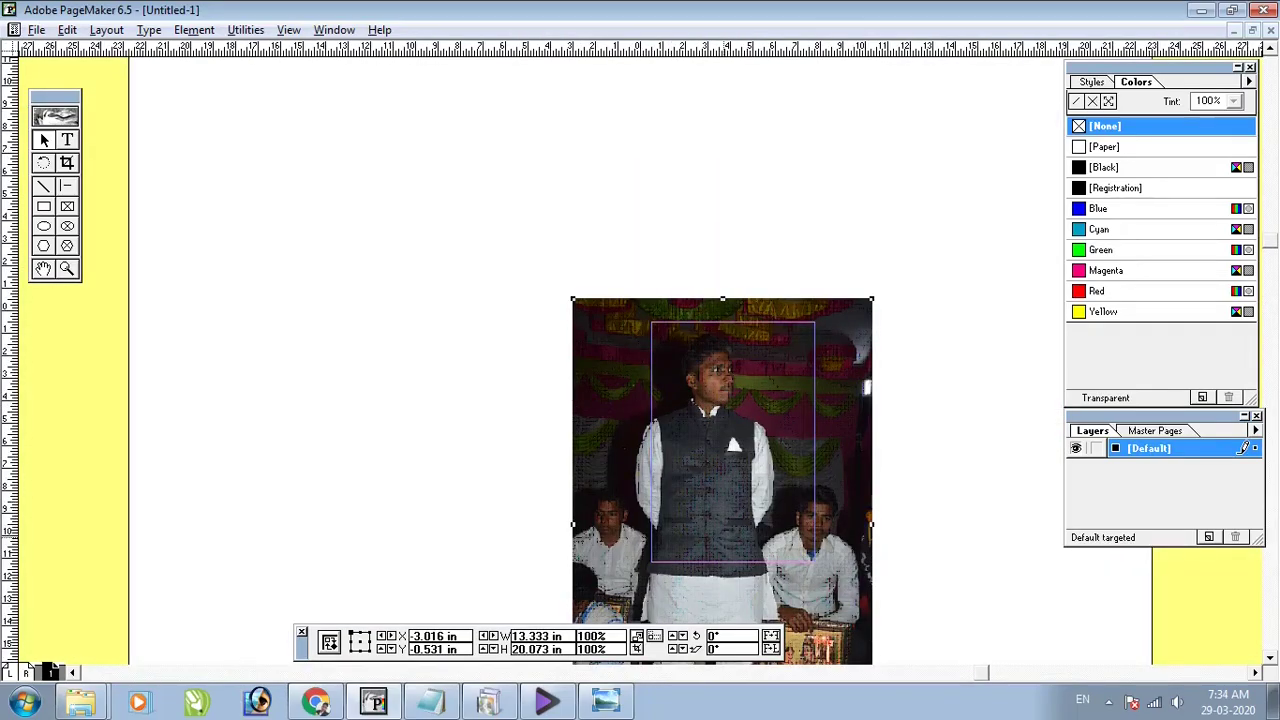
scroll(724, 502, down, 4)
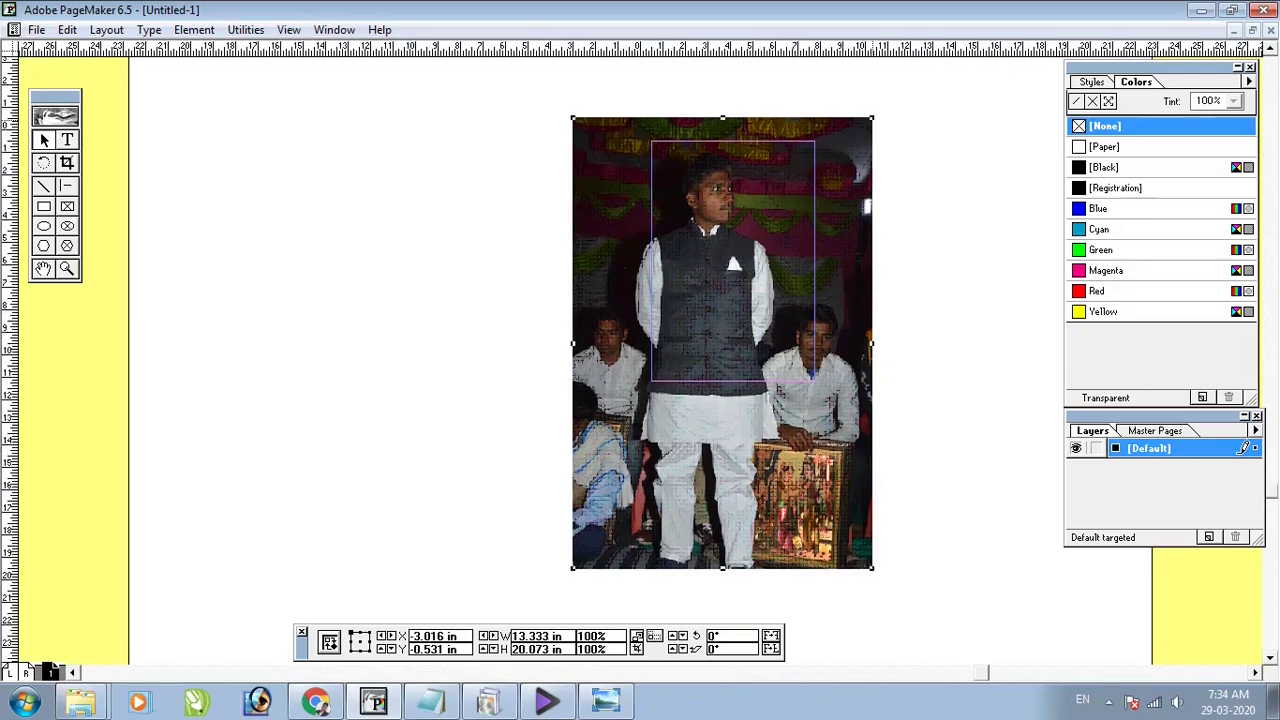
drag(872, 118, 844, 261)
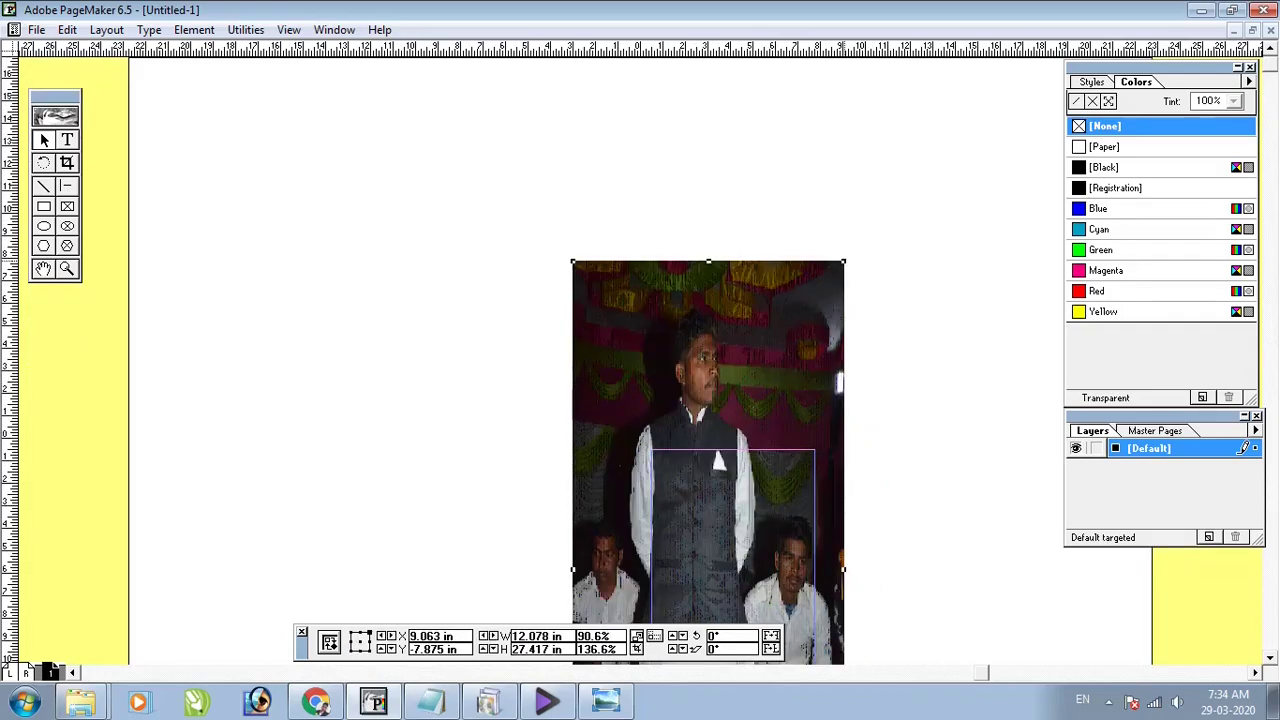
key(ctrl+z)
drag(872, 118, 682, 403)
drag(625, 485, 713, 239)
Crop the photo on all sides to the standing man's head and torso, about 2.89 by 4.25 in
key(ctrl+1)
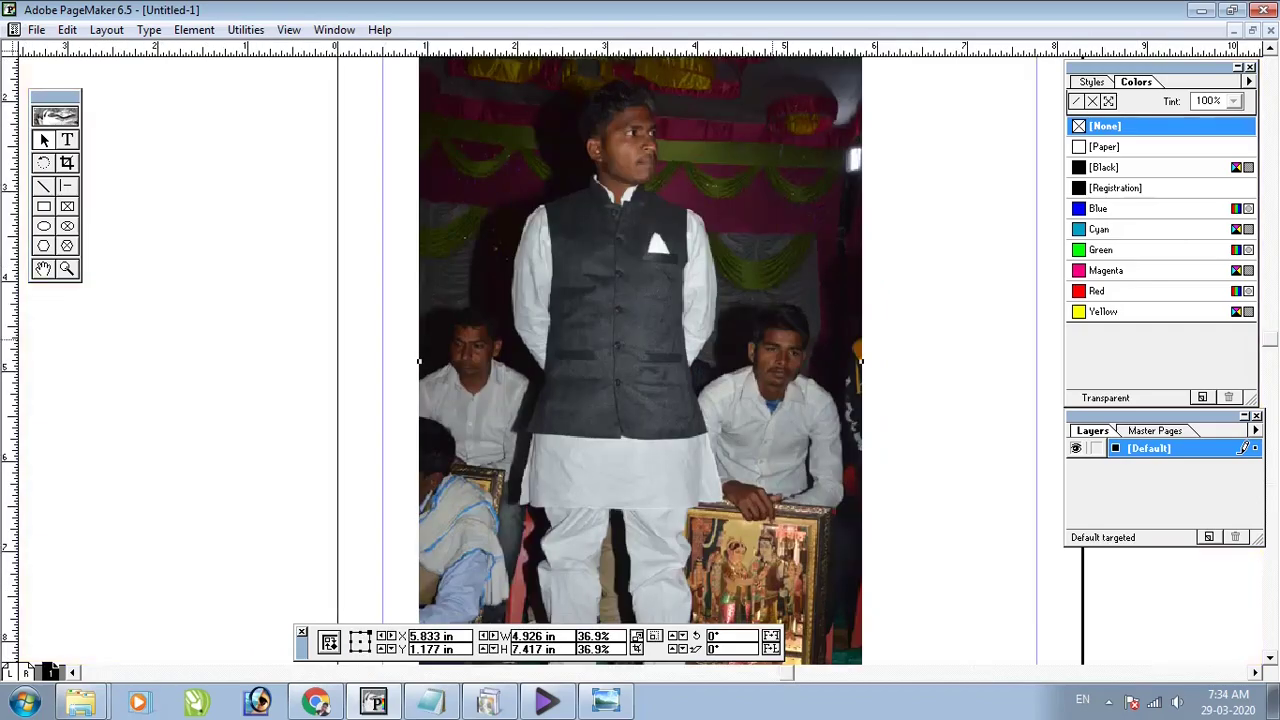
drag(680, 486, 632, 472)
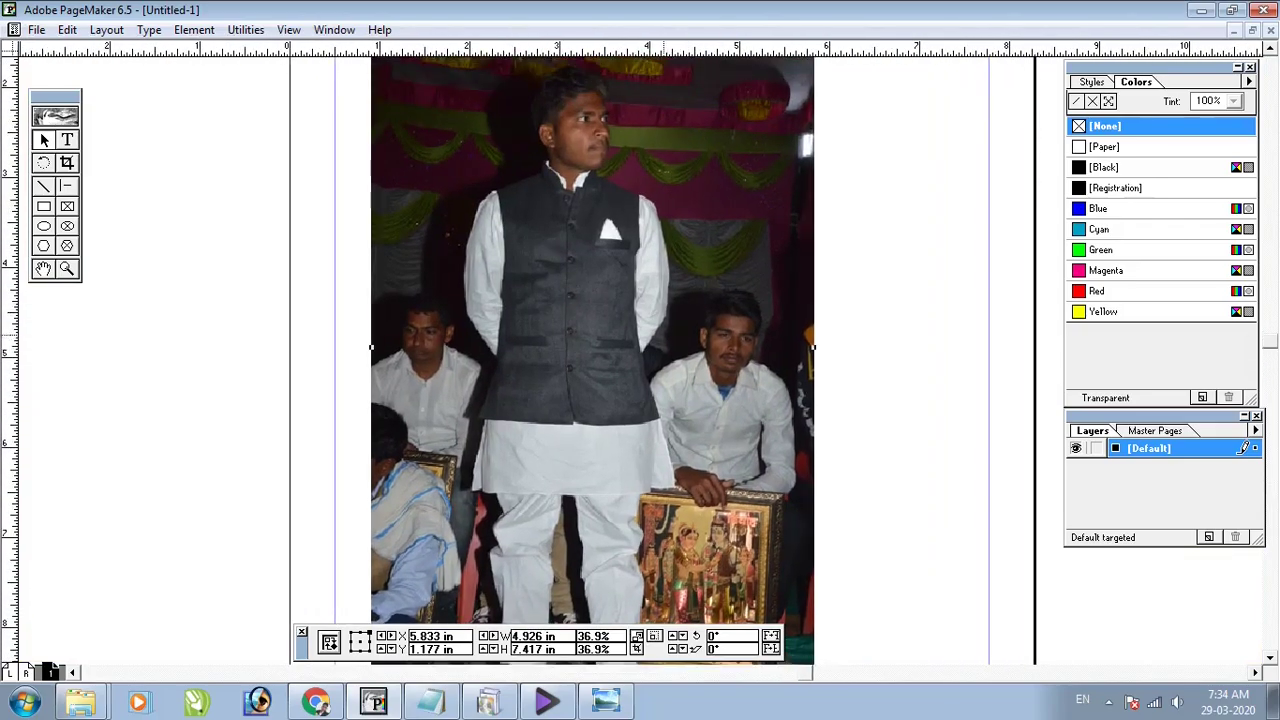
key(ctrl+7)
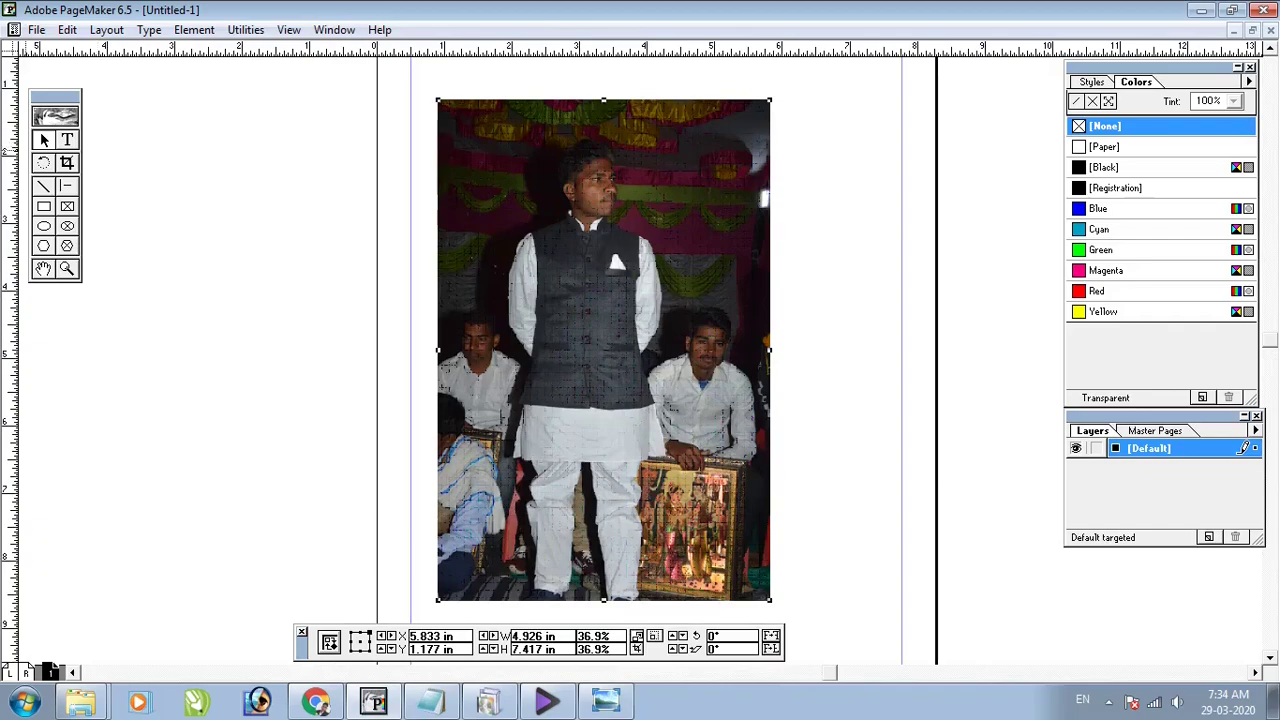
click(67, 163)
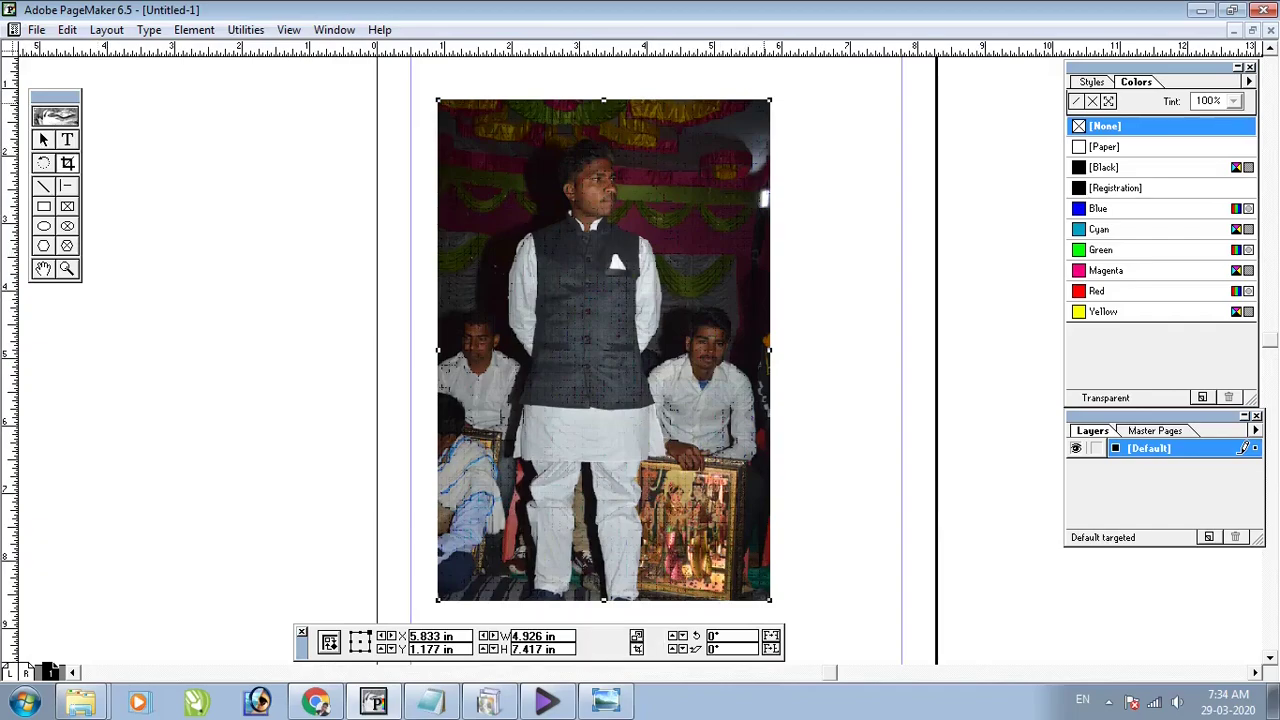
drag(770, 99, 760, 138)
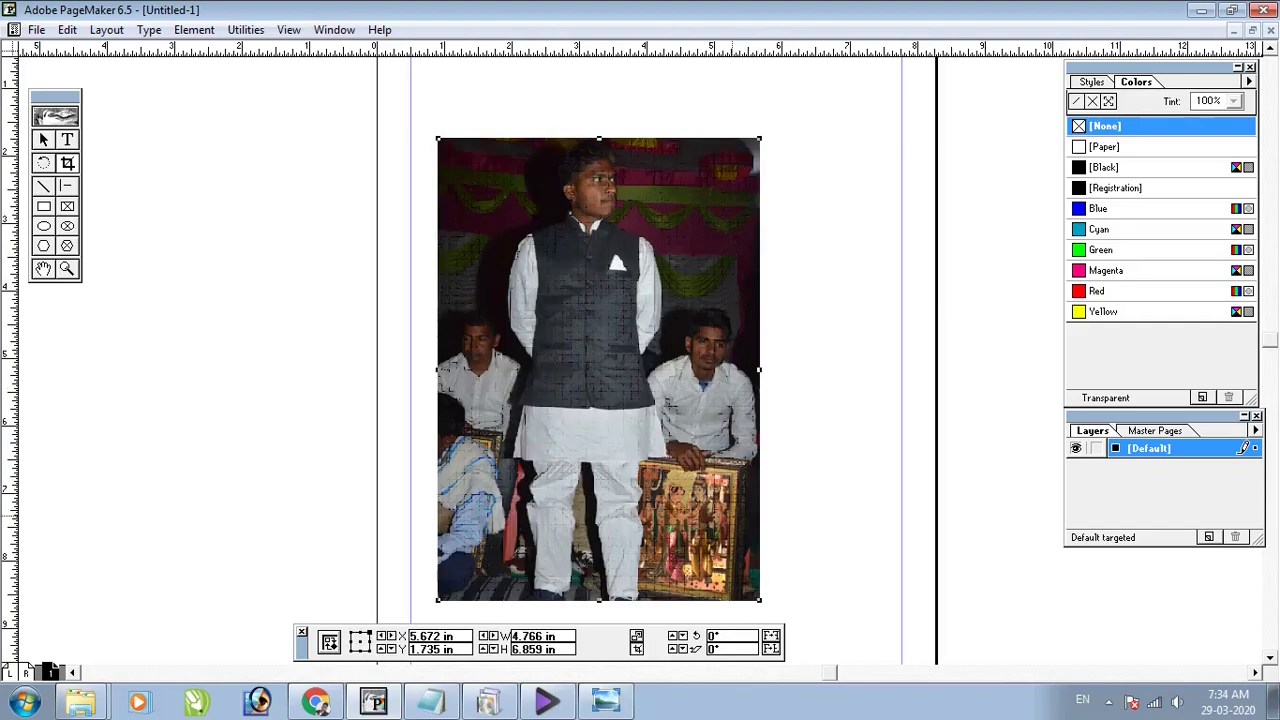
drag(760, 600, 737, 424)
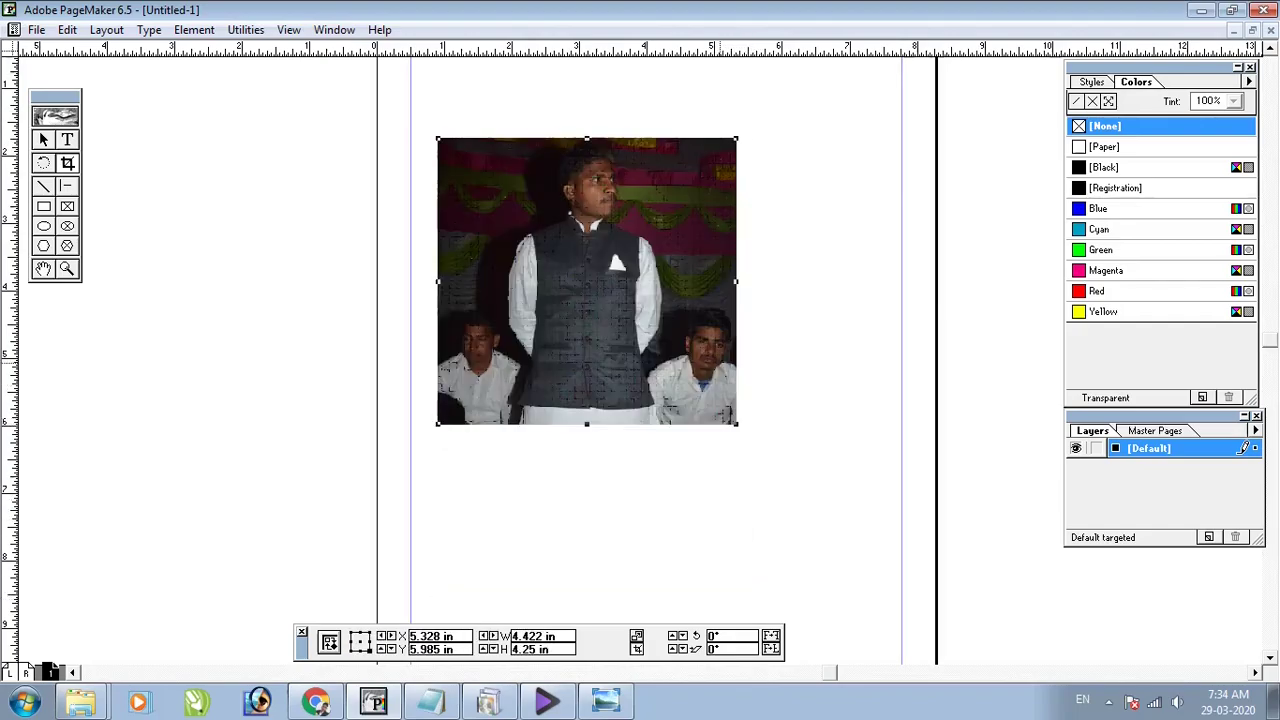
drag(737, 281, 671, 281)
drag(437, 281, 476, 281)
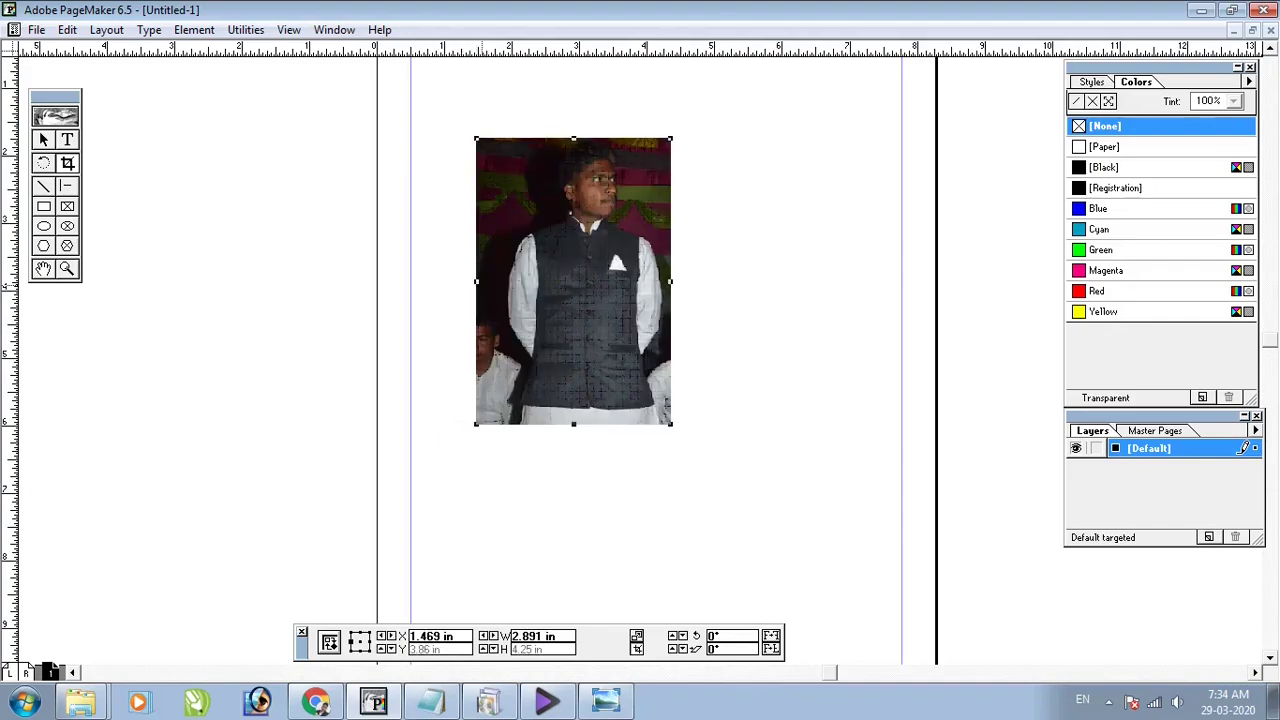
Rotate the cropped photo clockwise by about 38° around its upper-right corner
click(44, 163)
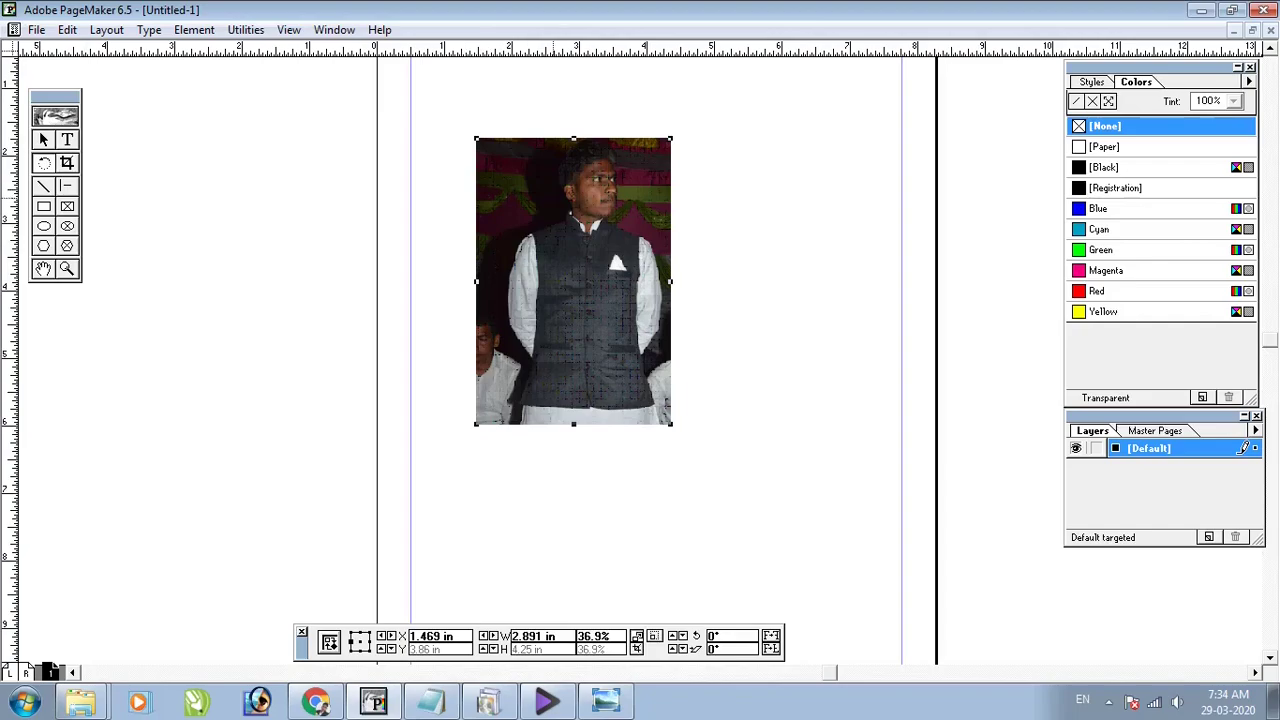
drag(670, 139, 725, 182)
drag(673, 140, 547, 91)
key(ctrl+z)
key(ctrl+z)
key(ctrl+z)
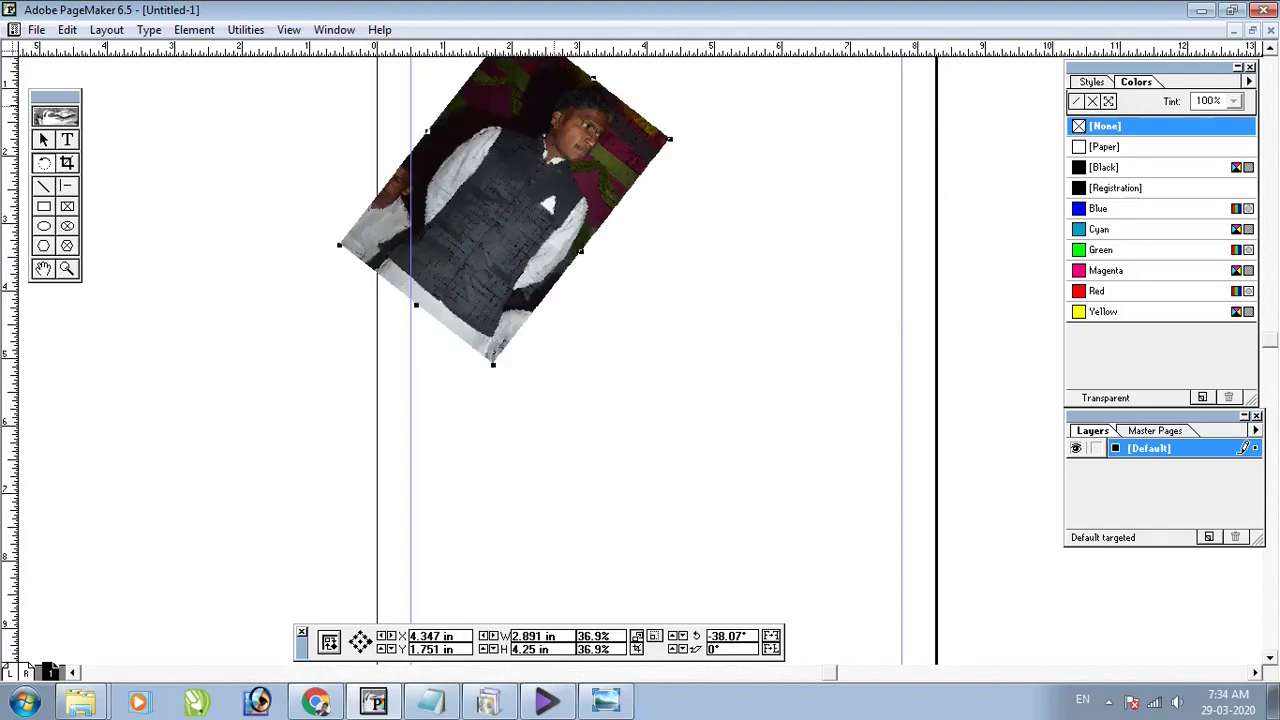
Draw a rectangle about 1.3 by 1.55 in below the photo and delete it
click(44, 206)
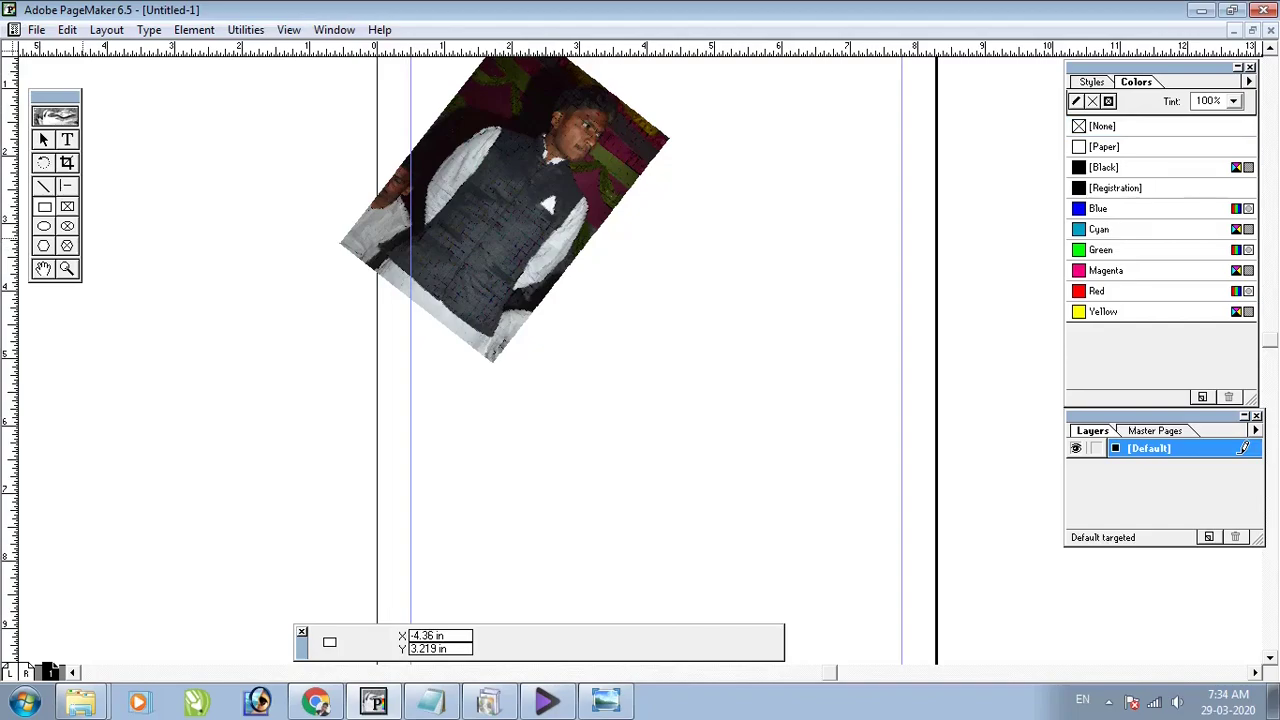
click(44, 187)
key(shift+F4)
drag(555, 384, 644, 489)
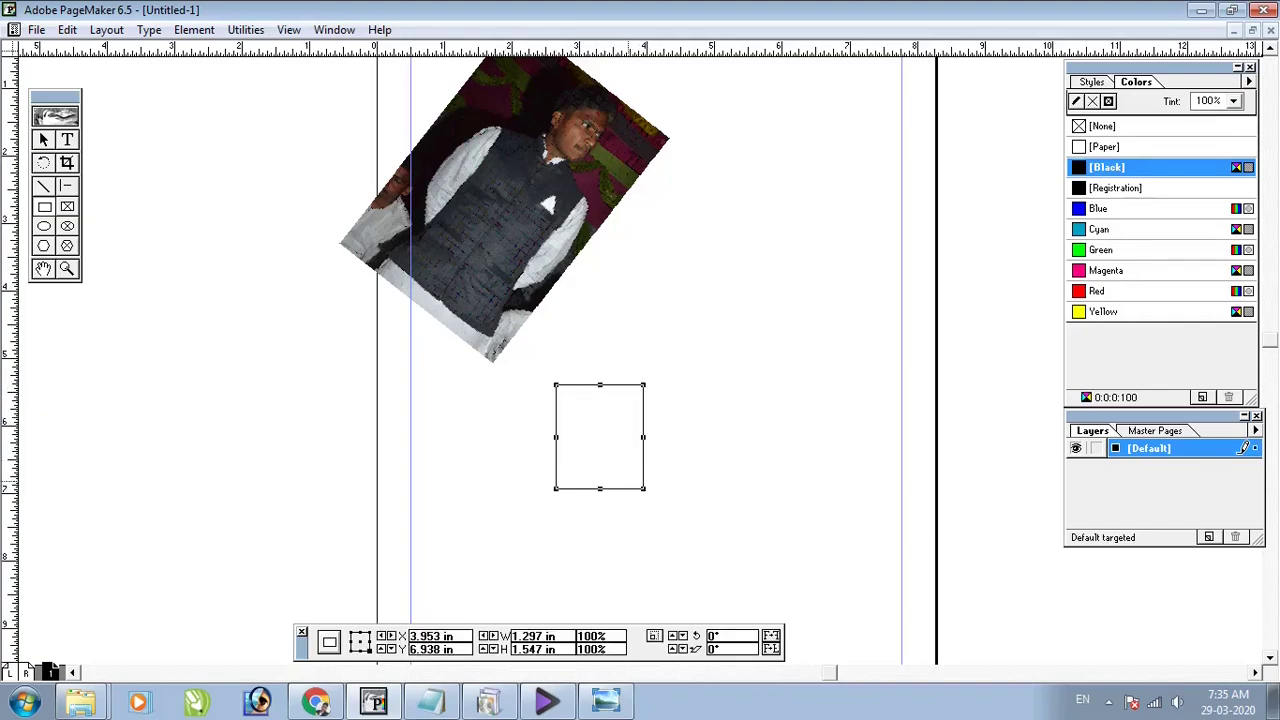
key(Delete)
Draw a rectangle about 2.69 by 1.41 in and a square about 2.05 in wide, deleting each one
mouse_move(578, 313)
mouse_down()
mouse_move(666, 394)
mouse_move(657, 446)
mouse_move(708, 369)
mouse_move(760, 407)
mouse_up()
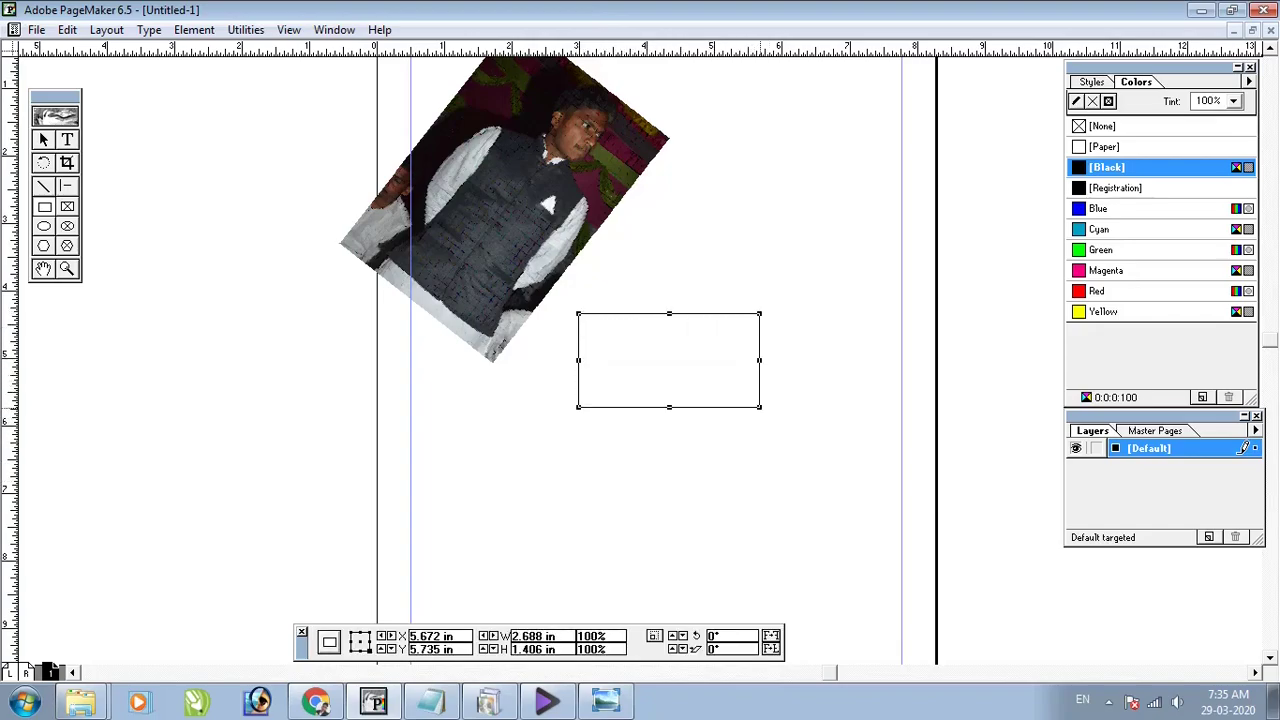
key(Delete)
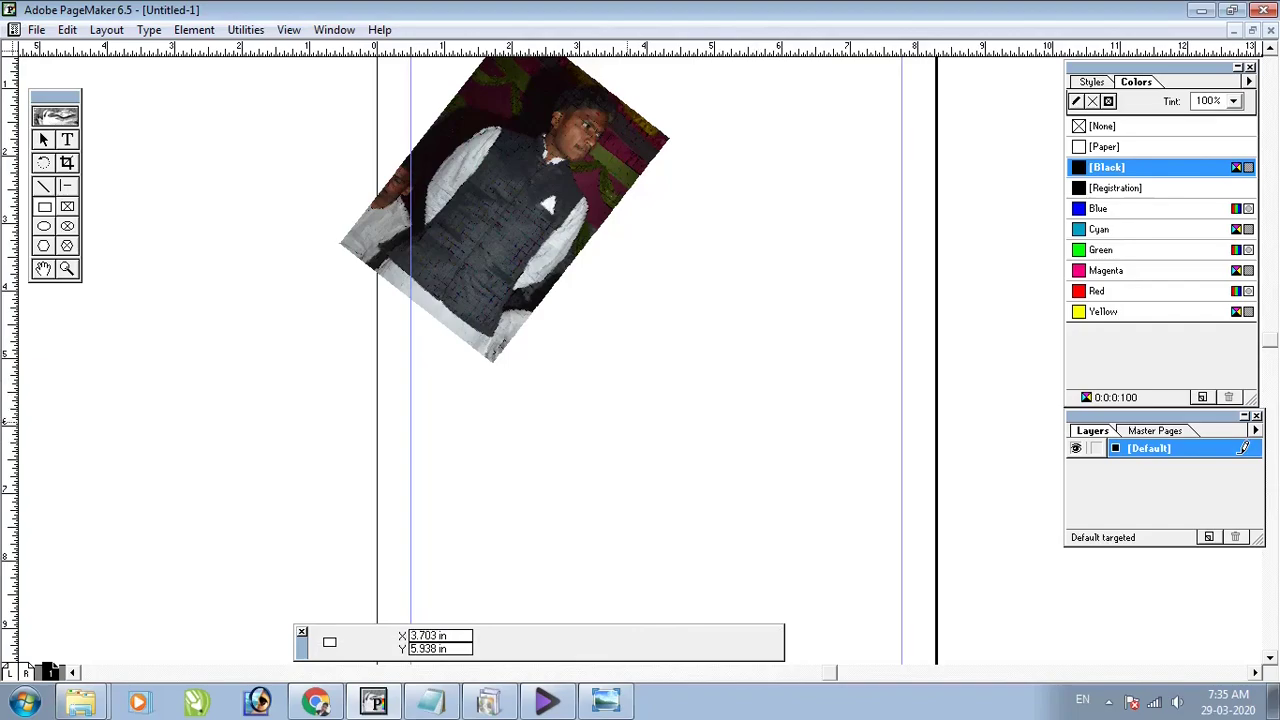
mouse_move(568, 334)
mouse_down()
mouse_move(737, 503)
mouse_move(604, 368)
mouse_move(705, 470)
mouse_up()
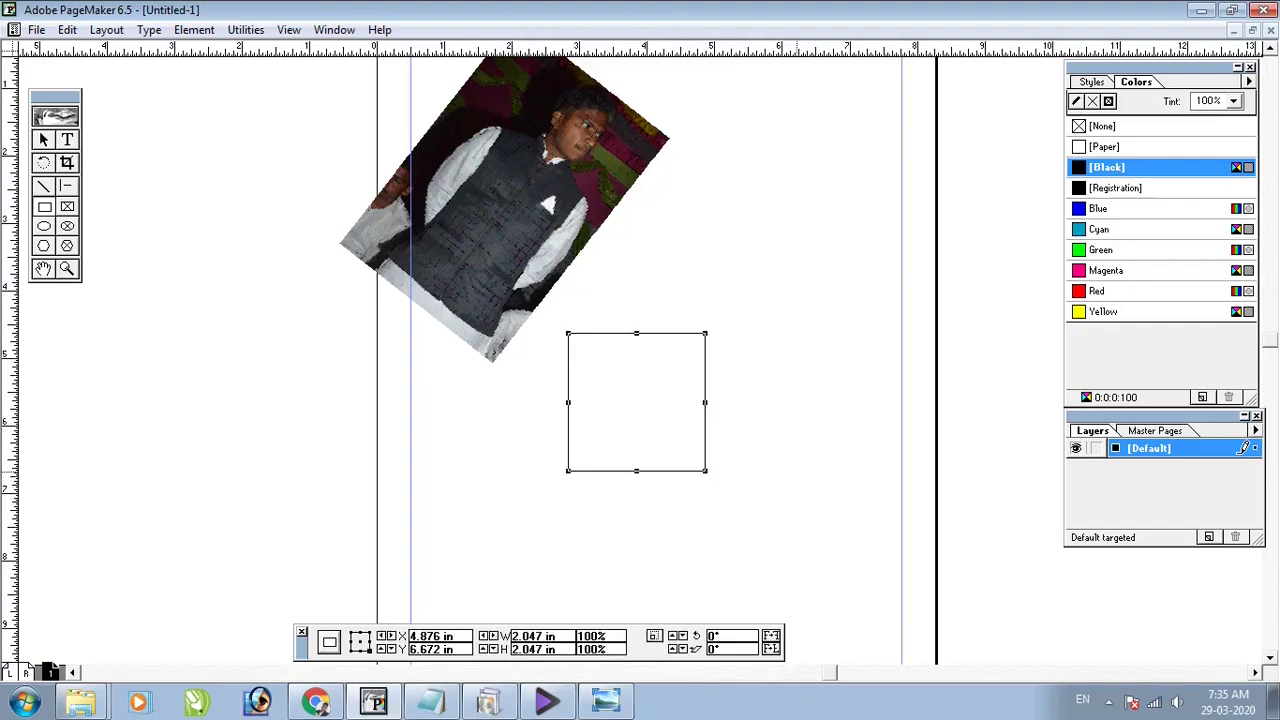
key(Delete)
Draw an ellipse about 1.94 by 1.4 in and a circle in the empty area beside the photo, deleting each one
click(44, 226)
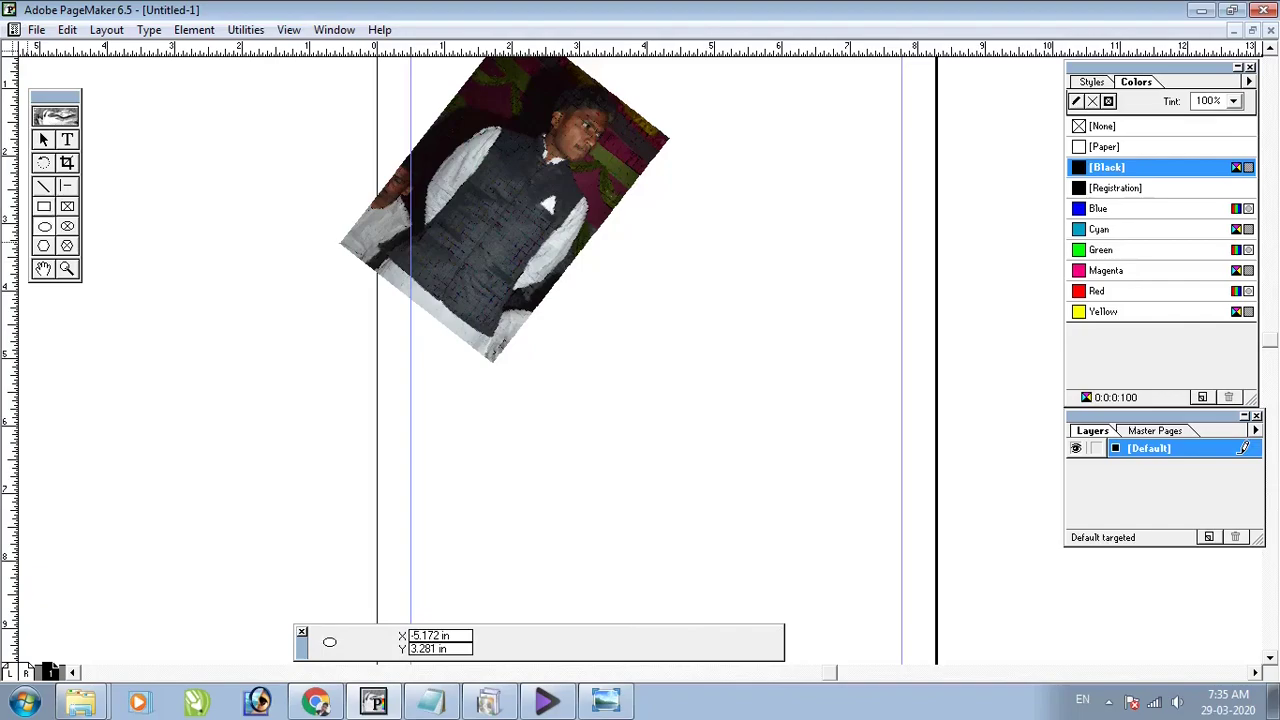
drag(597, 326, 728, 420)
key(shift)
key(shift)
key(shift)
key(shift)
key(shift)
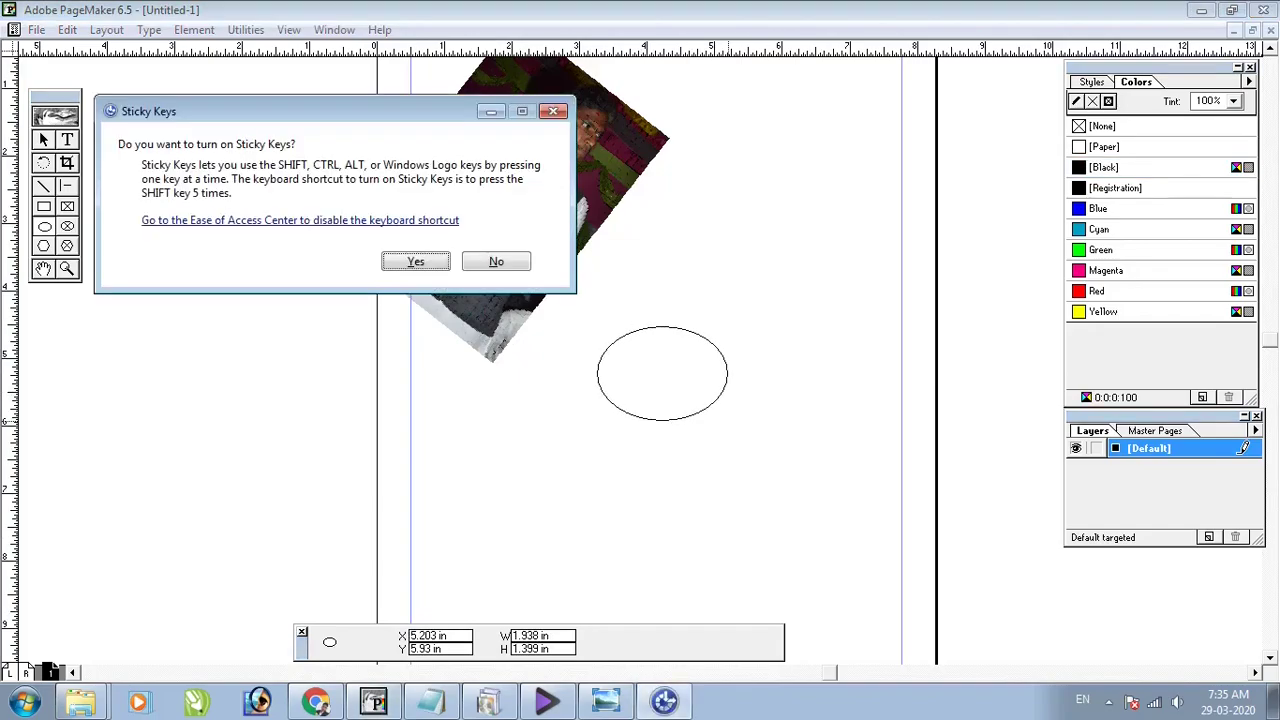
click(553, 111)
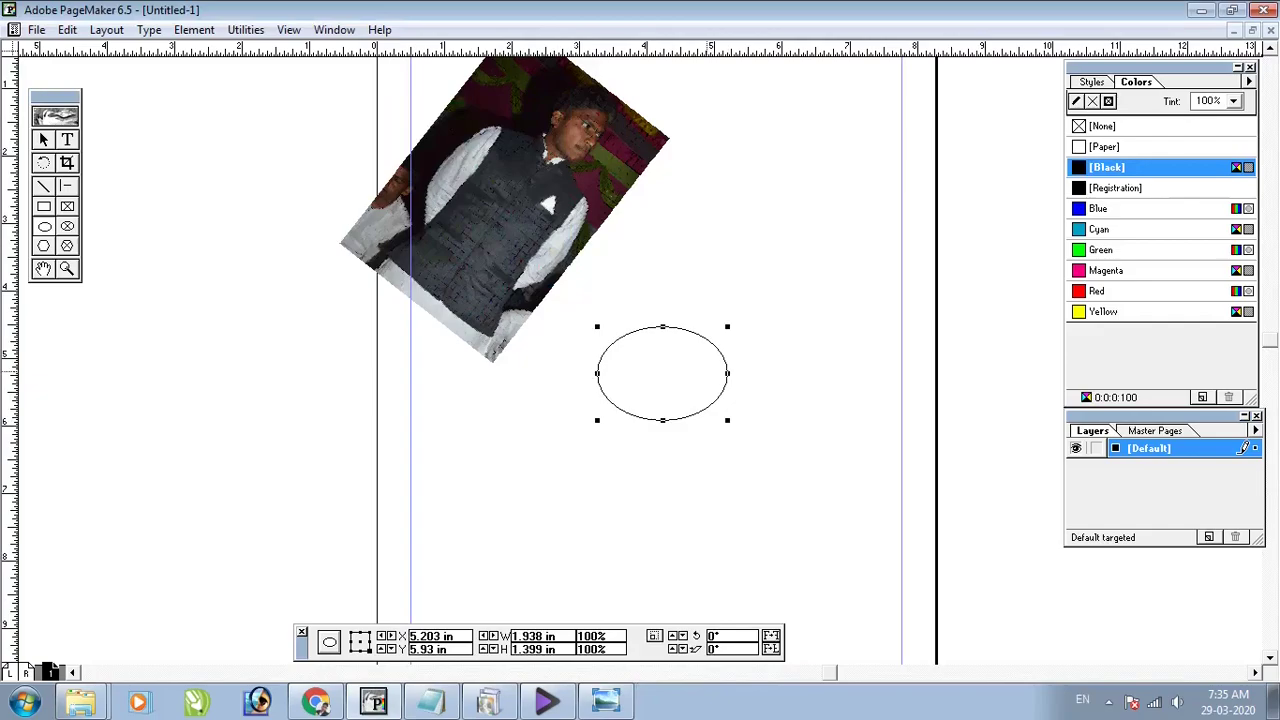
key(Delete)
drag(642, 310, 797, 465)
key(Delete)
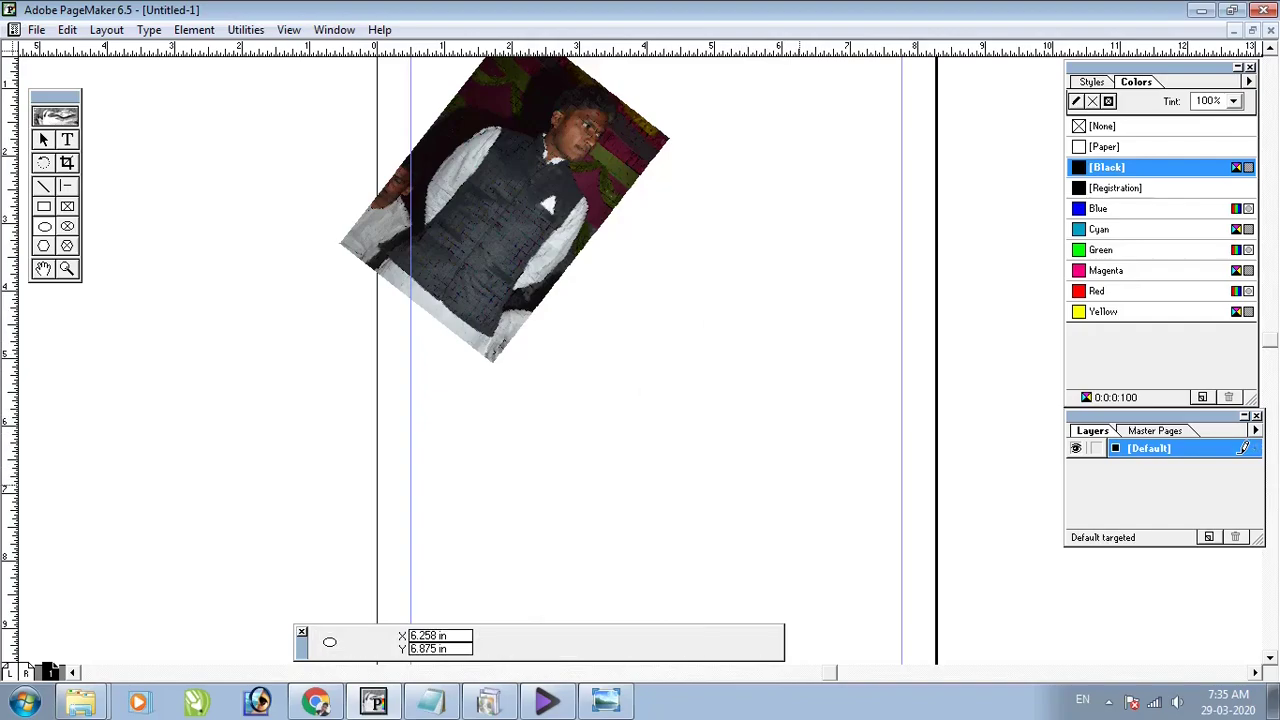
Draw a polygon and a rectangular frame about 3.28 by 1.91 in beside the photo, deleting each one
click(44, 246)
drag(622, 356, 790, 501)
key(Delete)
click(67, 206)
drag(607, 309, 828, 437)
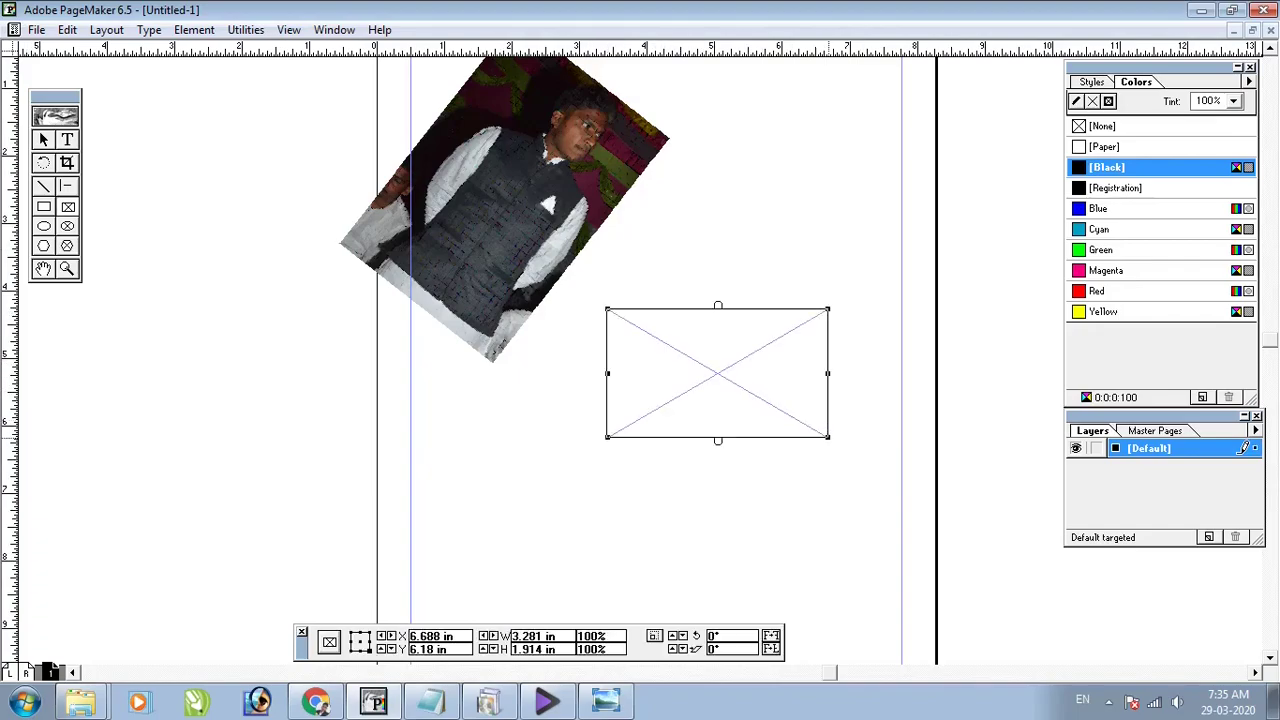
key(Delete)
Draw a hexagon about 3.65 by 3.23 in below the photo and open its polygon settings
key(shift+F6)
drag(586, 305, 831, 521)
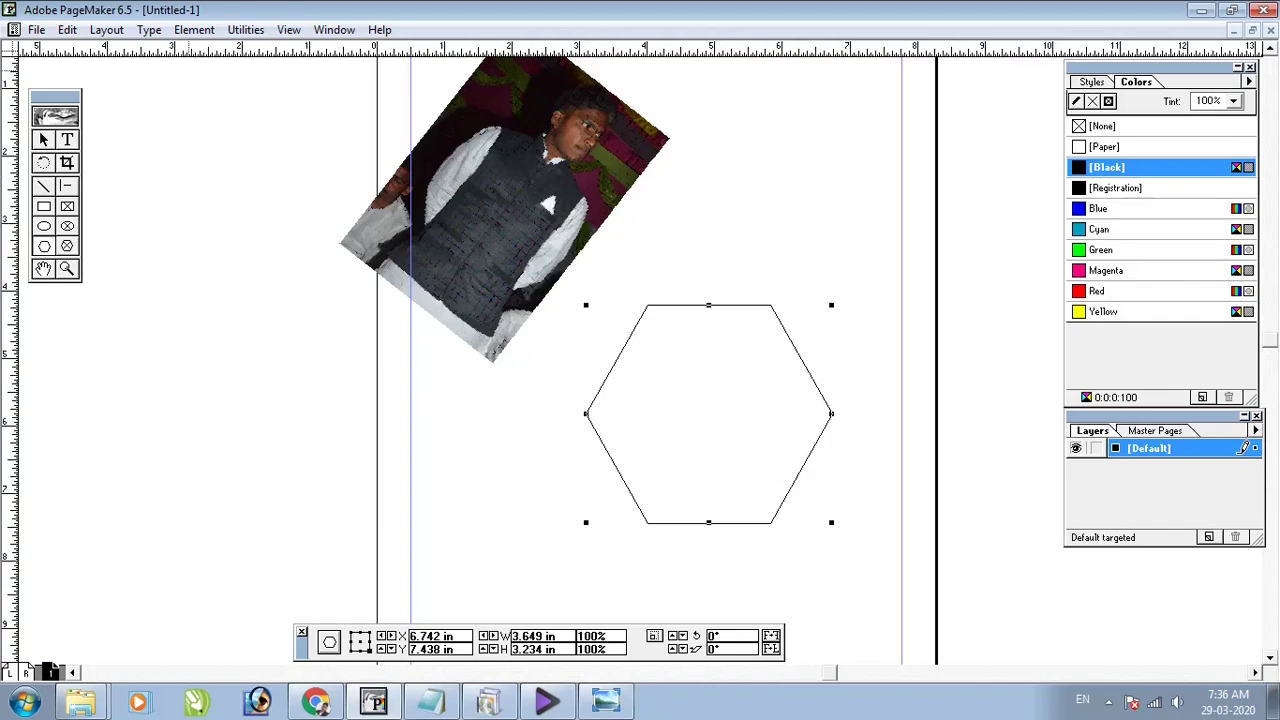
click(194, 29)
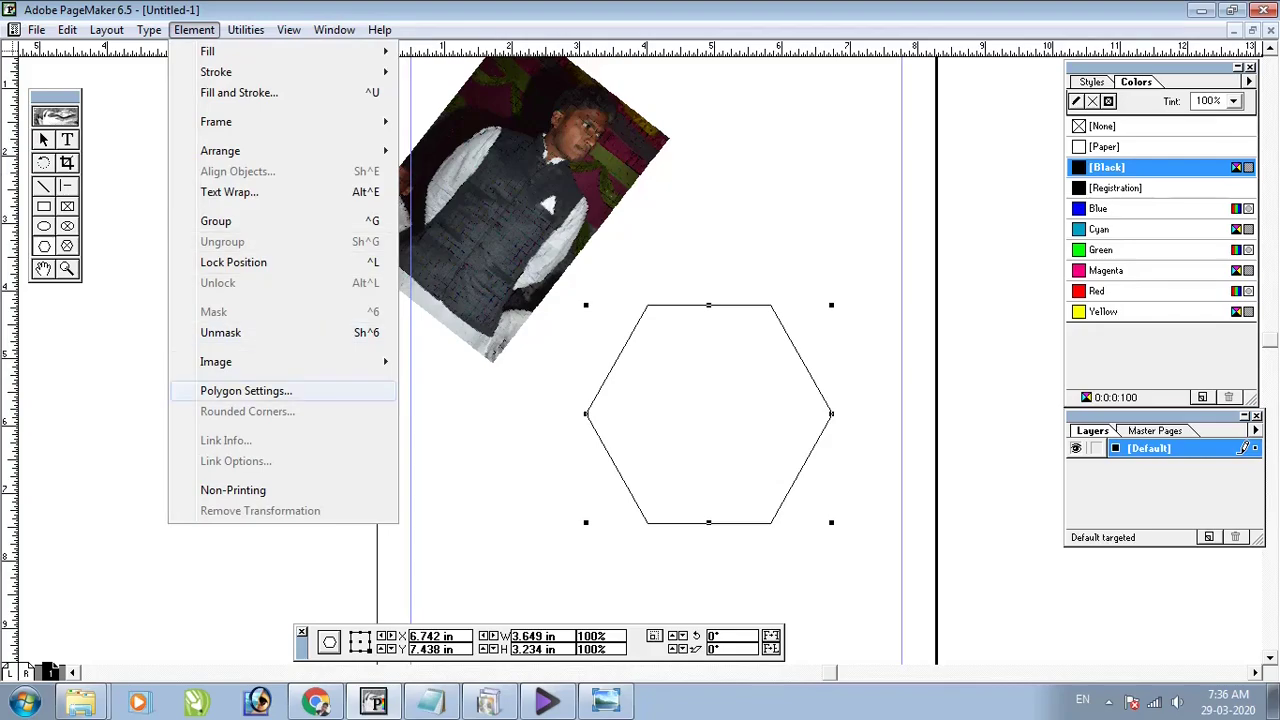
click(246, 390)
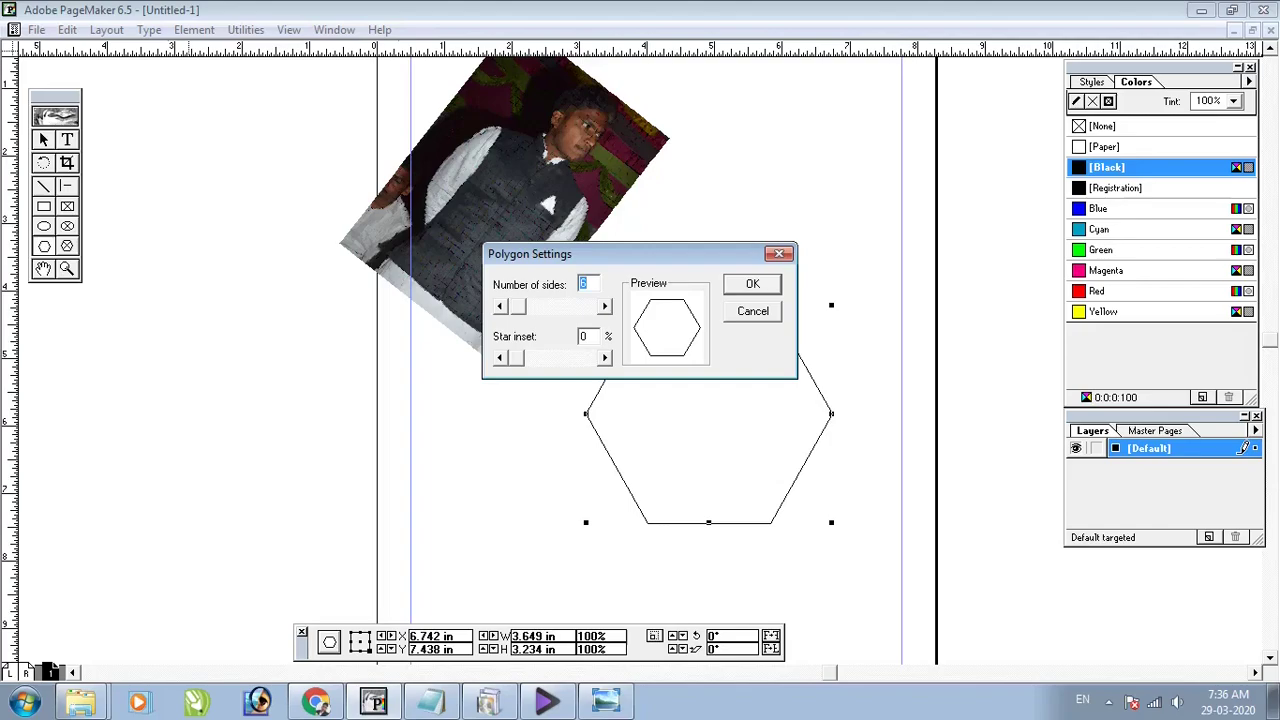
drag(620, 253, 376, 166)
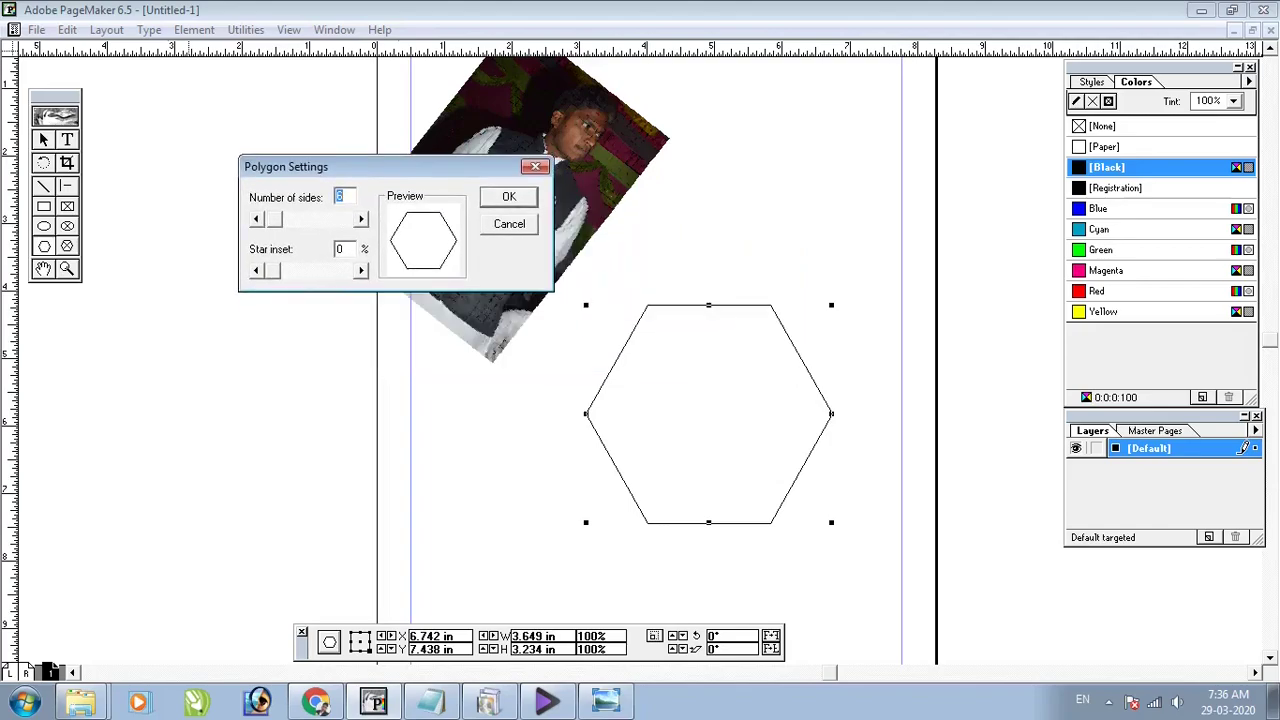
Turn the hexagon into a star with 9 sides and a 39% star inset, and delete it
drag(275, 219, 279, 219)
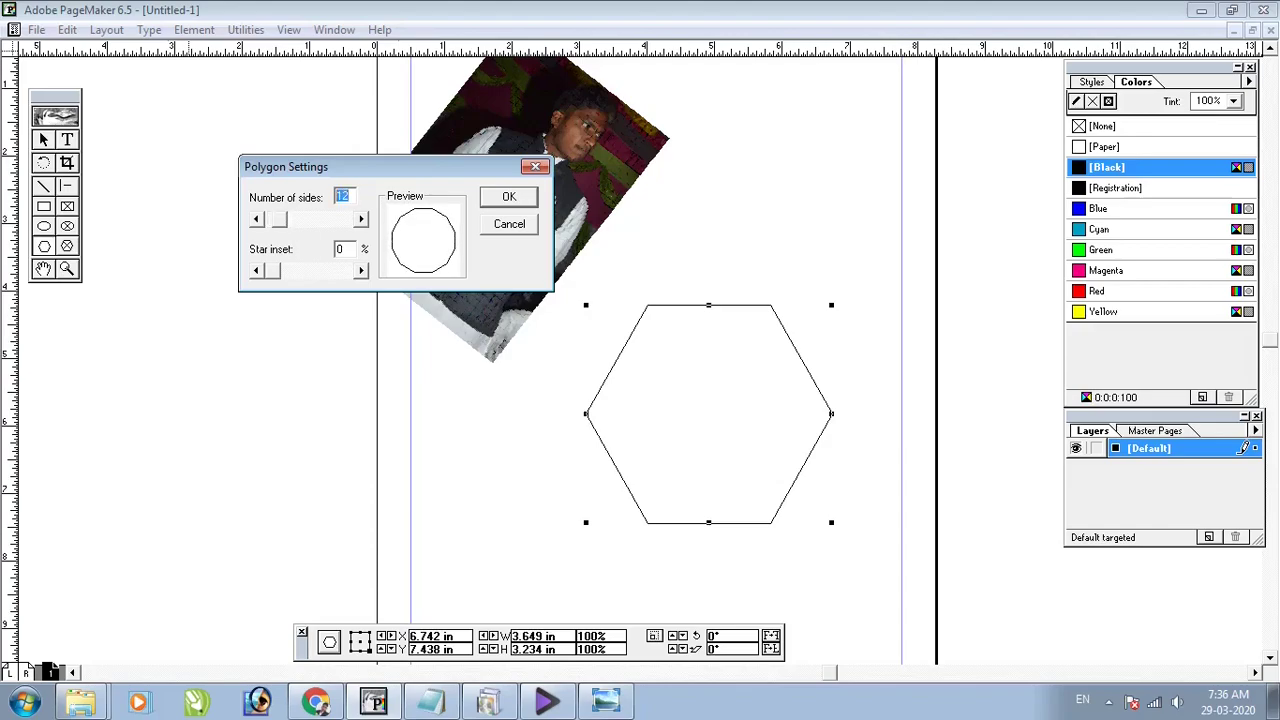
text(9)
drag(273, 271, 293, 271)
key(Right)
key(Right)
key(Right)
key(Right)
key(Right)
key(Right)
key(Right)
key(Right)
key(Right)
key(Right)
key(Right)
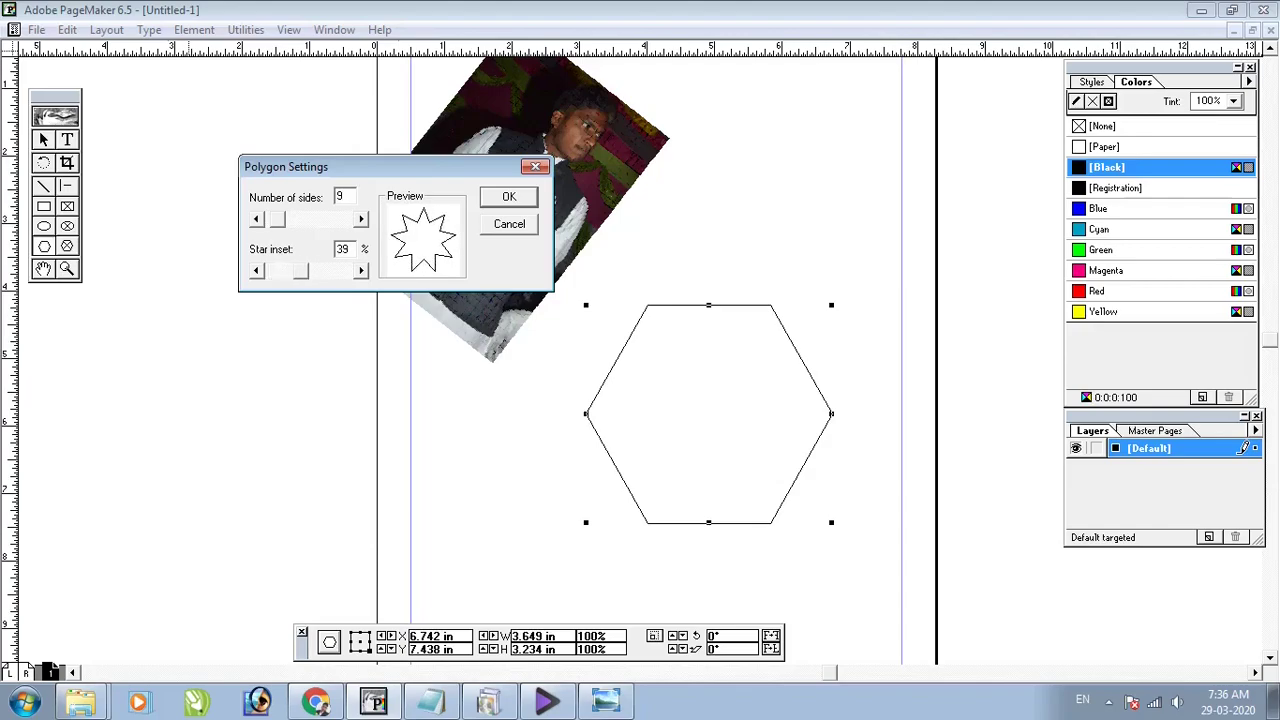
key(Return)
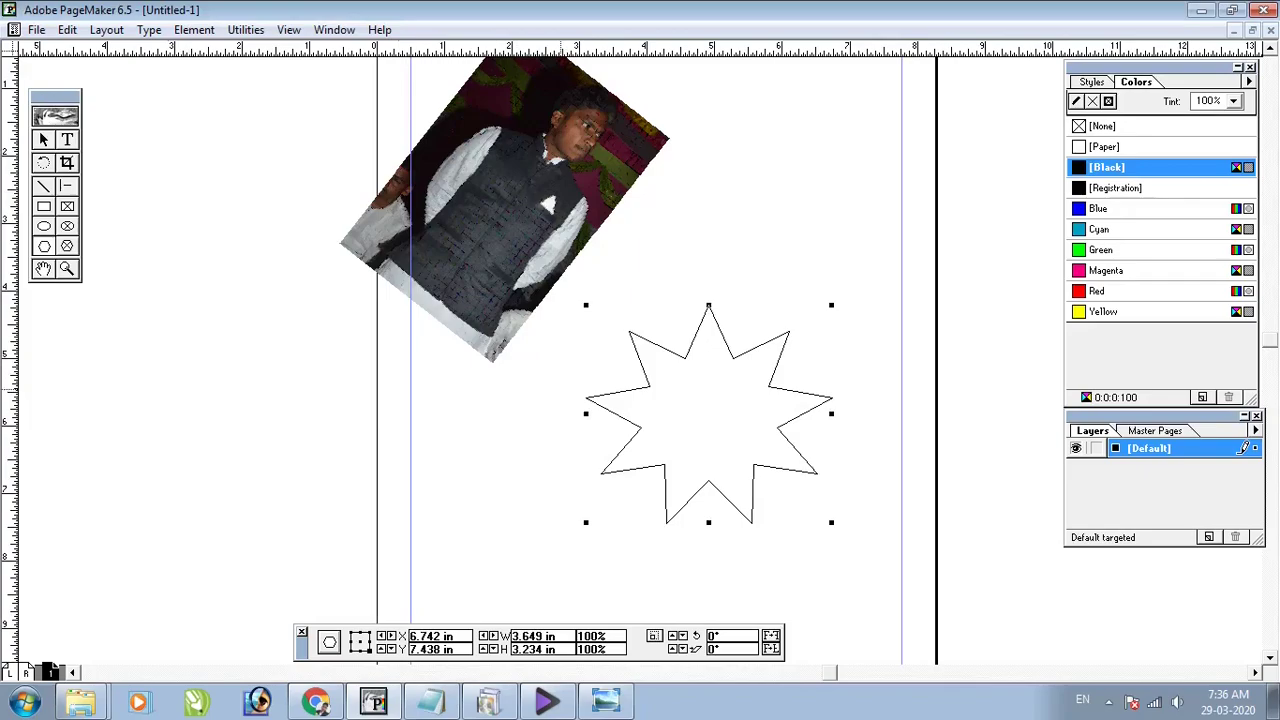
key(Delete)
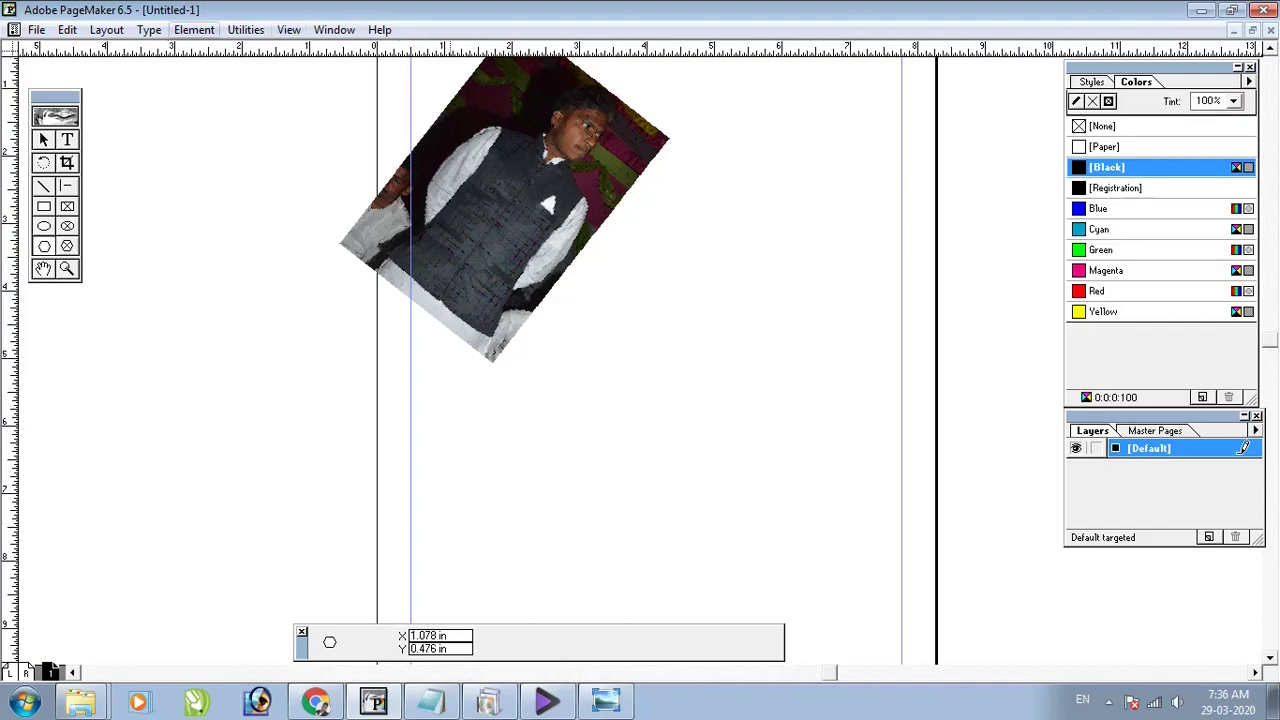
click(194, 29)
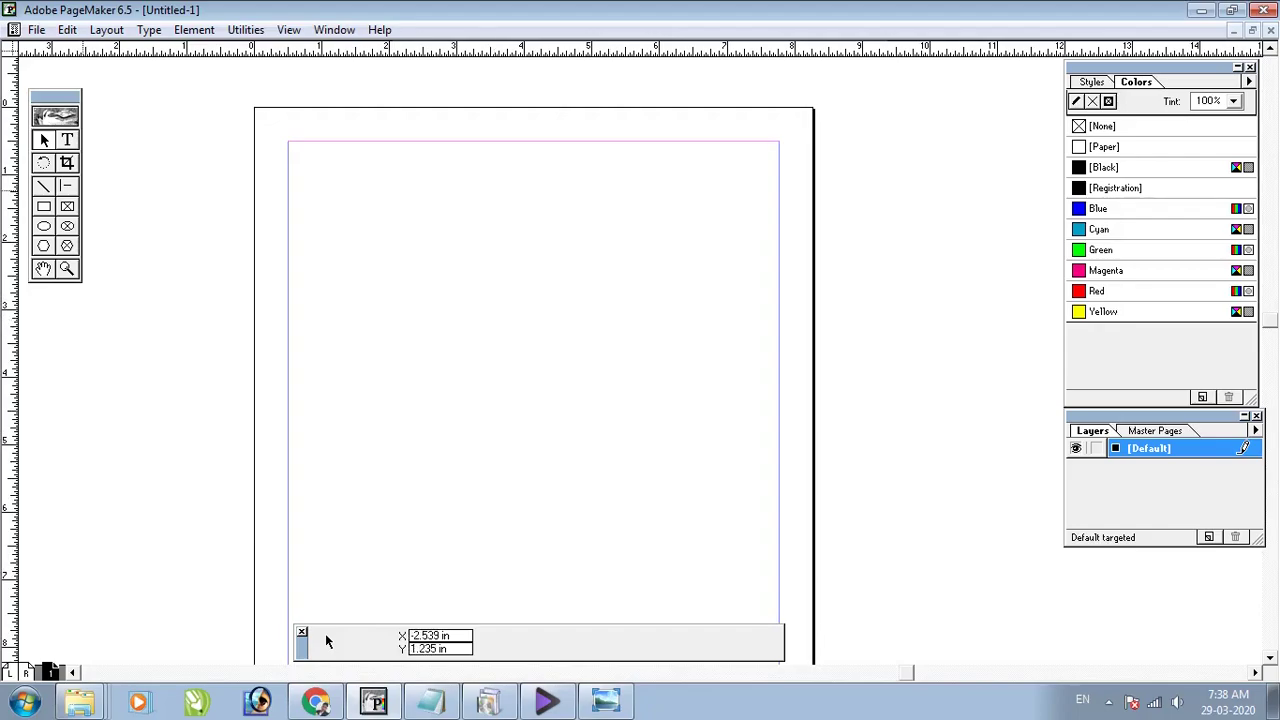
Draw a horizontal constrained line about 6.41 in long near the page's upper margin and give it a solid 6pt stroke
click(67, 186)
drag(306, 231, 740, 230)
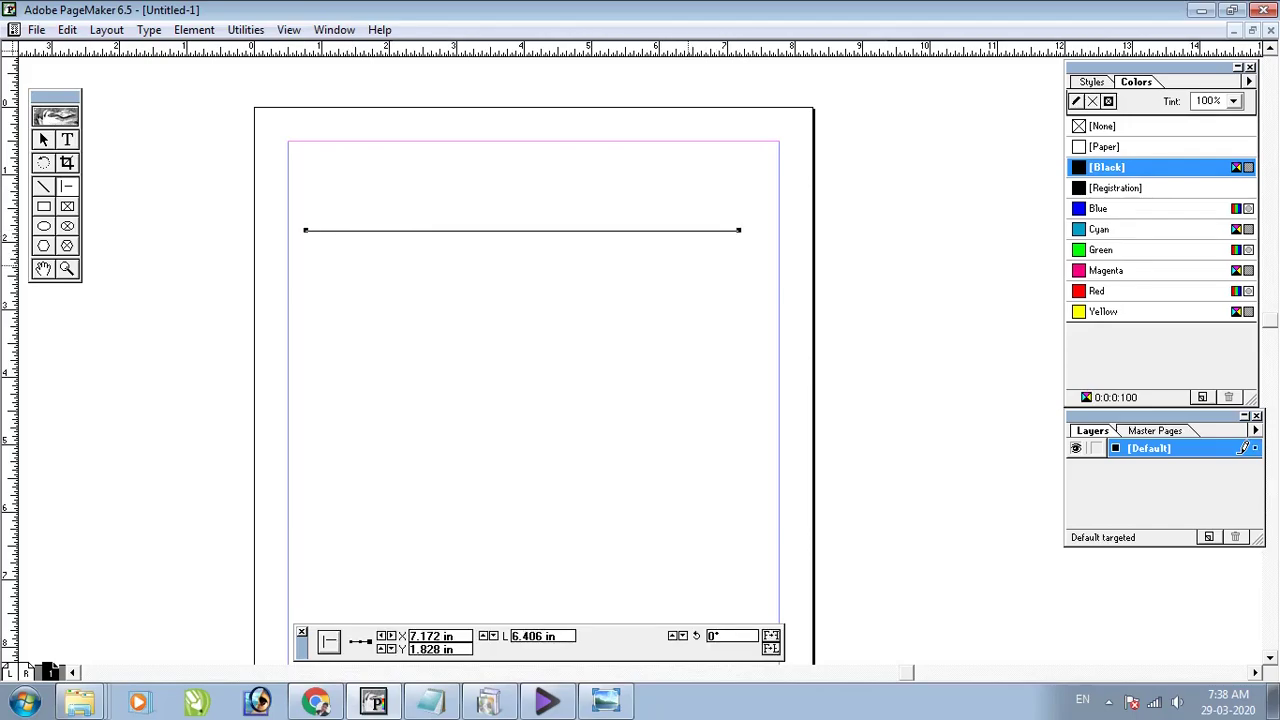
click(245, 29)
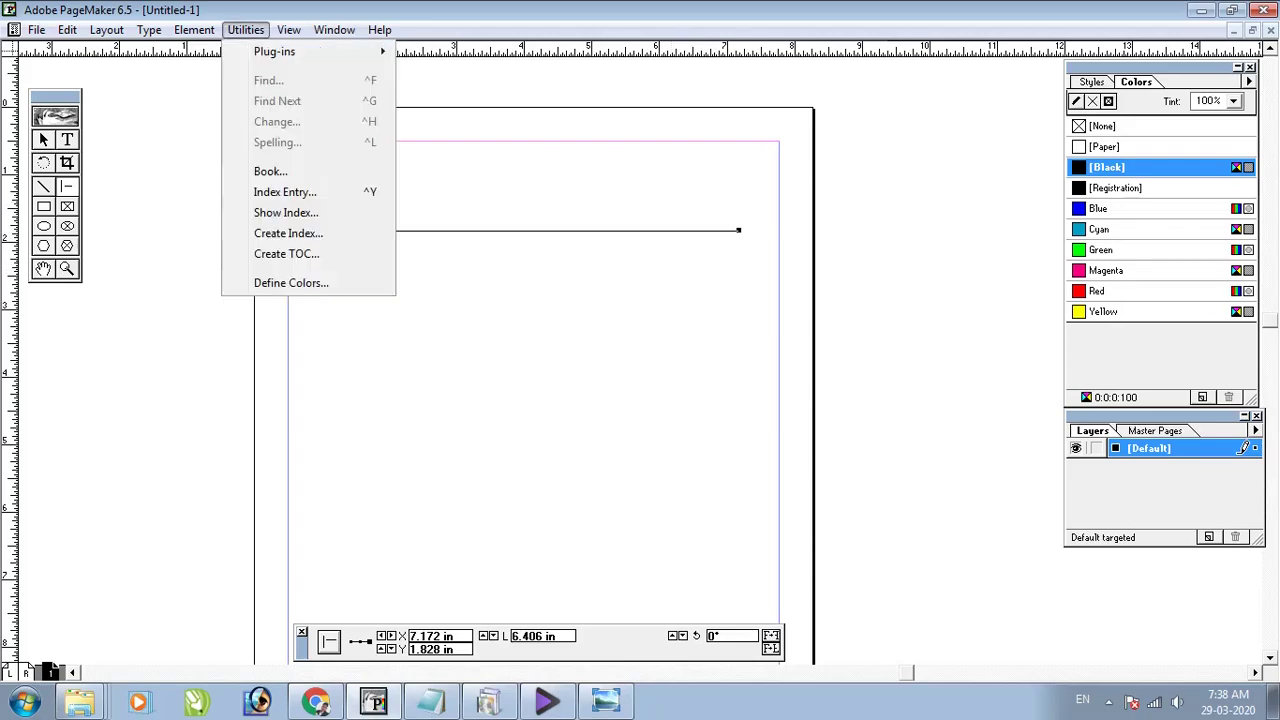
mouse_move(194, 29)
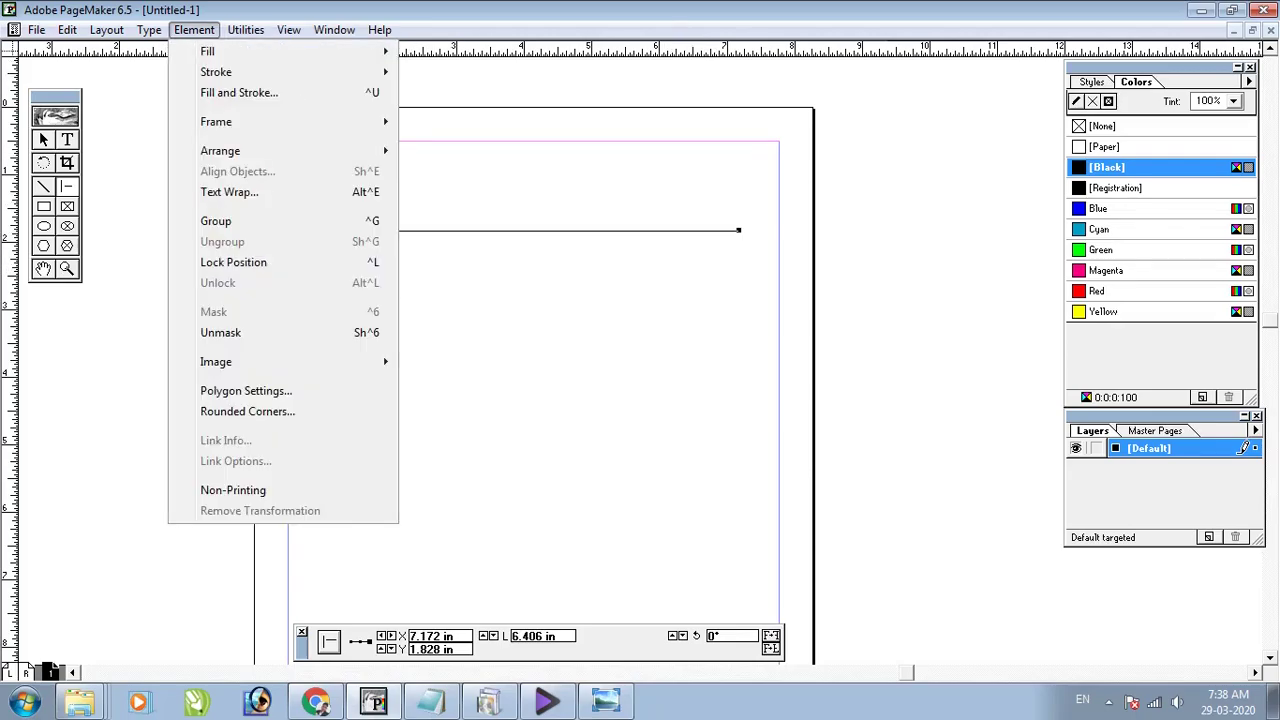
mouse_move(207, 51)
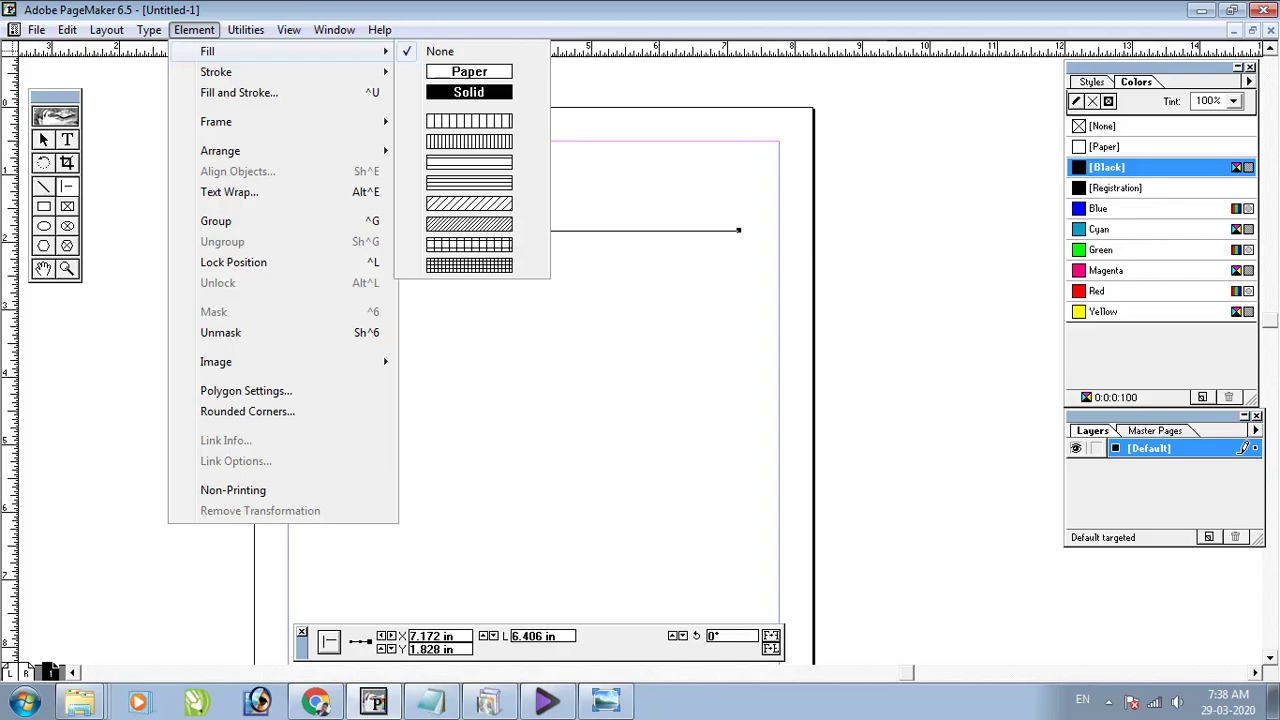
mouse_move(216, 72)
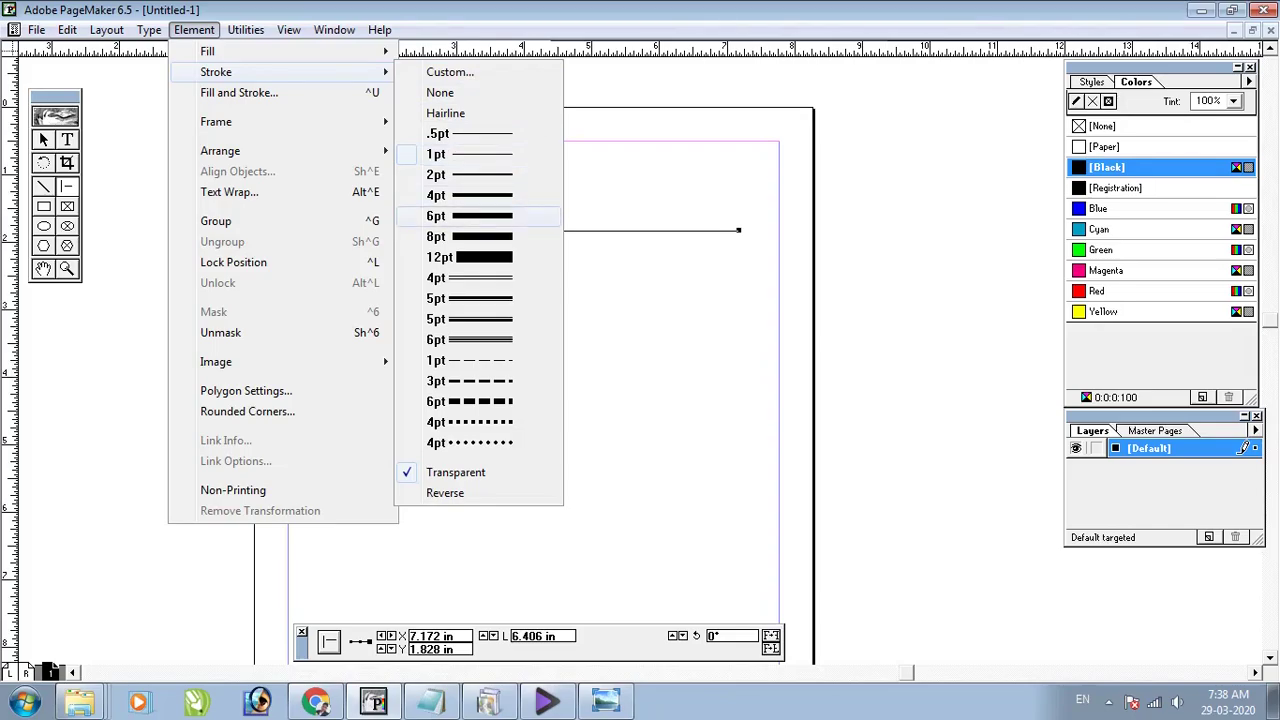
click(470, 216)
Change the horizontal line's stroke to solid 4pt
click(194, 29)
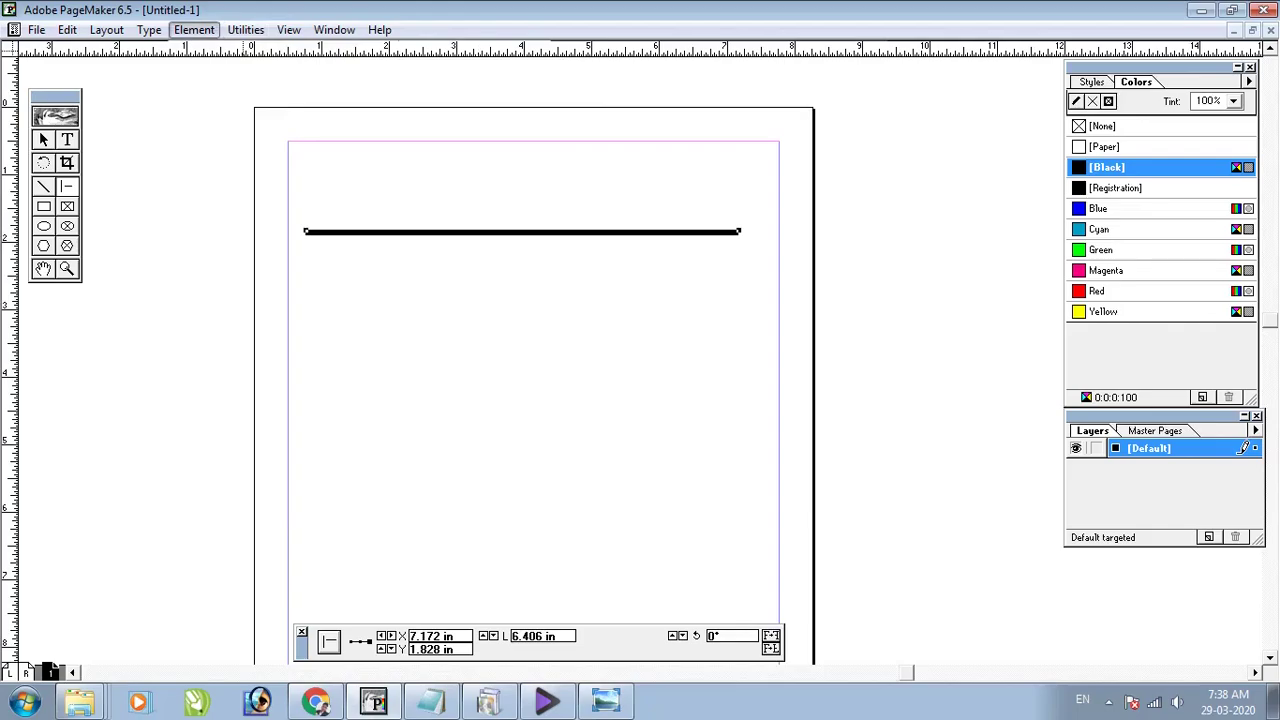
mouse_move(290, 72)
click(470, 195)
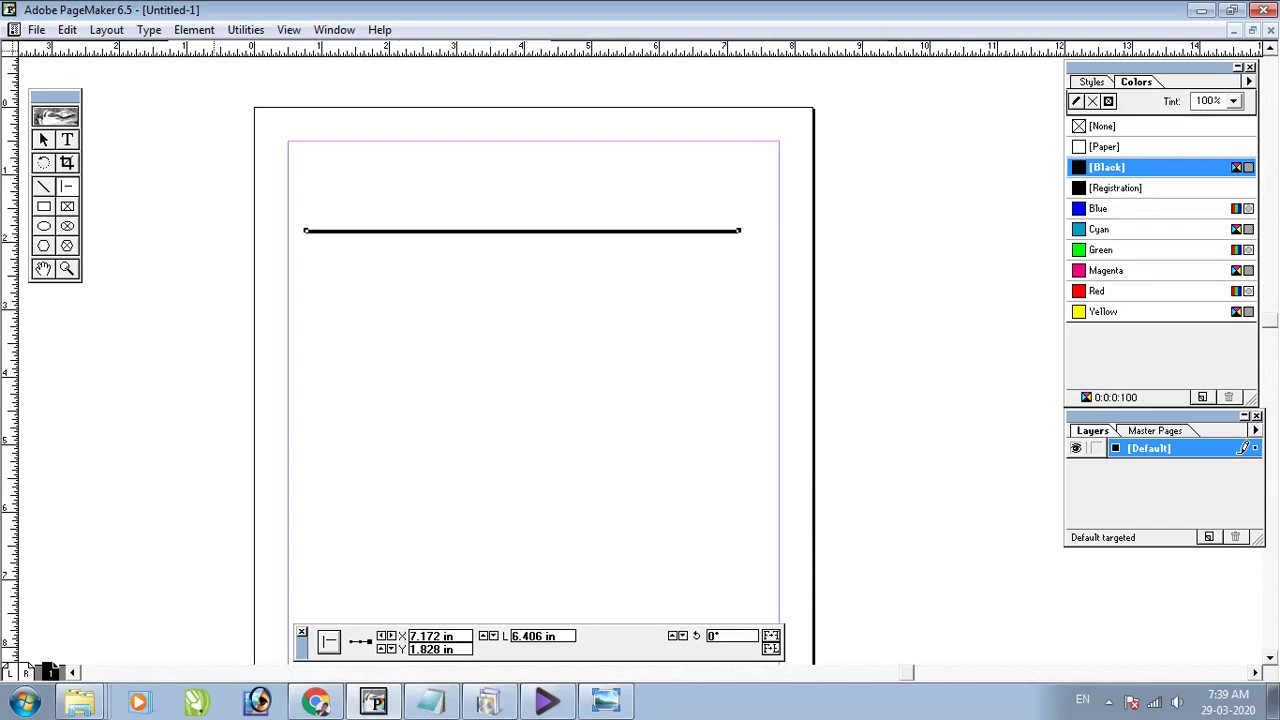
Give the horizontal line the dashed 3pt stroke style
key(ctrl+2)
click(194, 30)
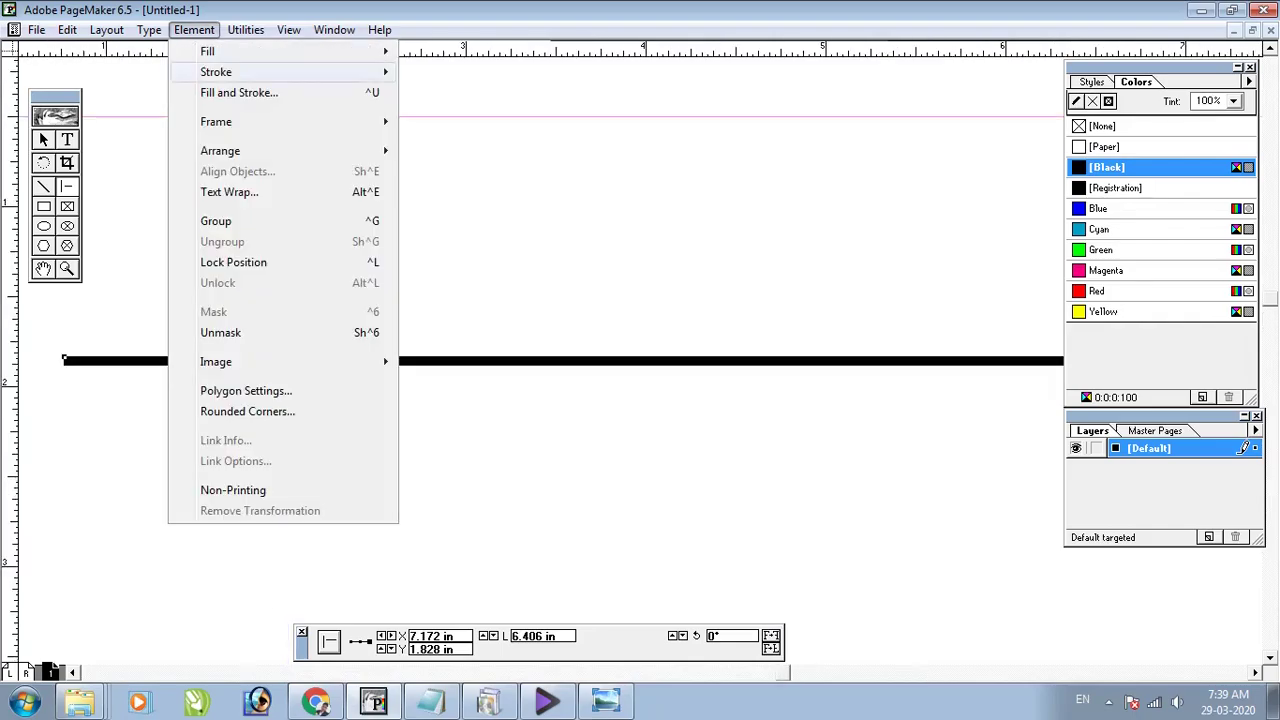
key(Down)
key(Down)
key(Return)
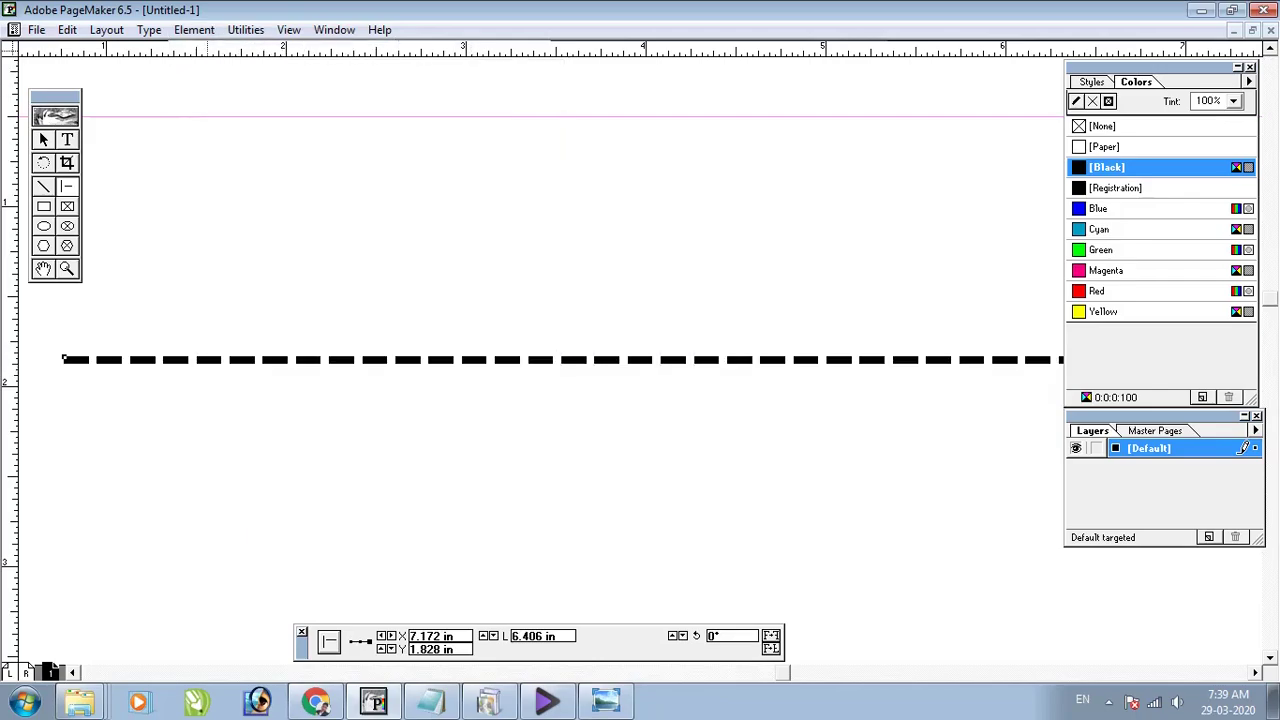
Open the Fill and Stroke settings for the dashed line and review the available stroke styles and colors
click(194, 30)
mouse_move(240, 74)
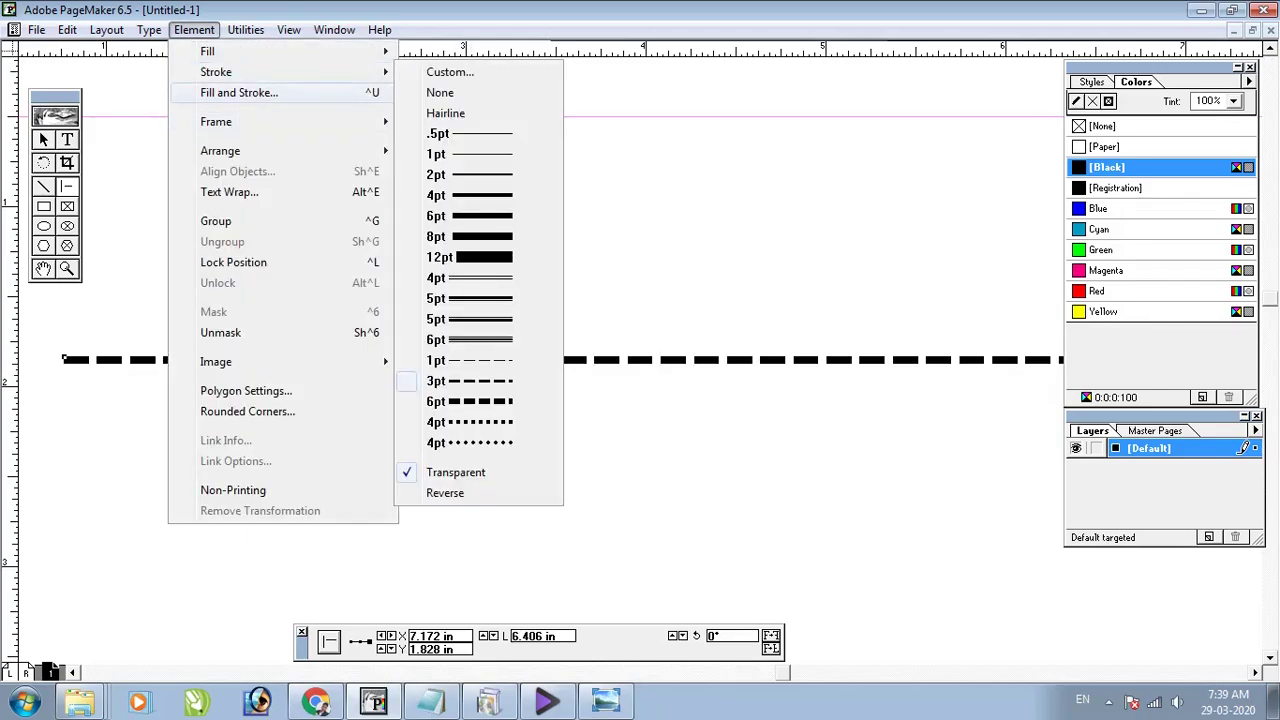
key(Return)
drag(600, 229, 531, 128)
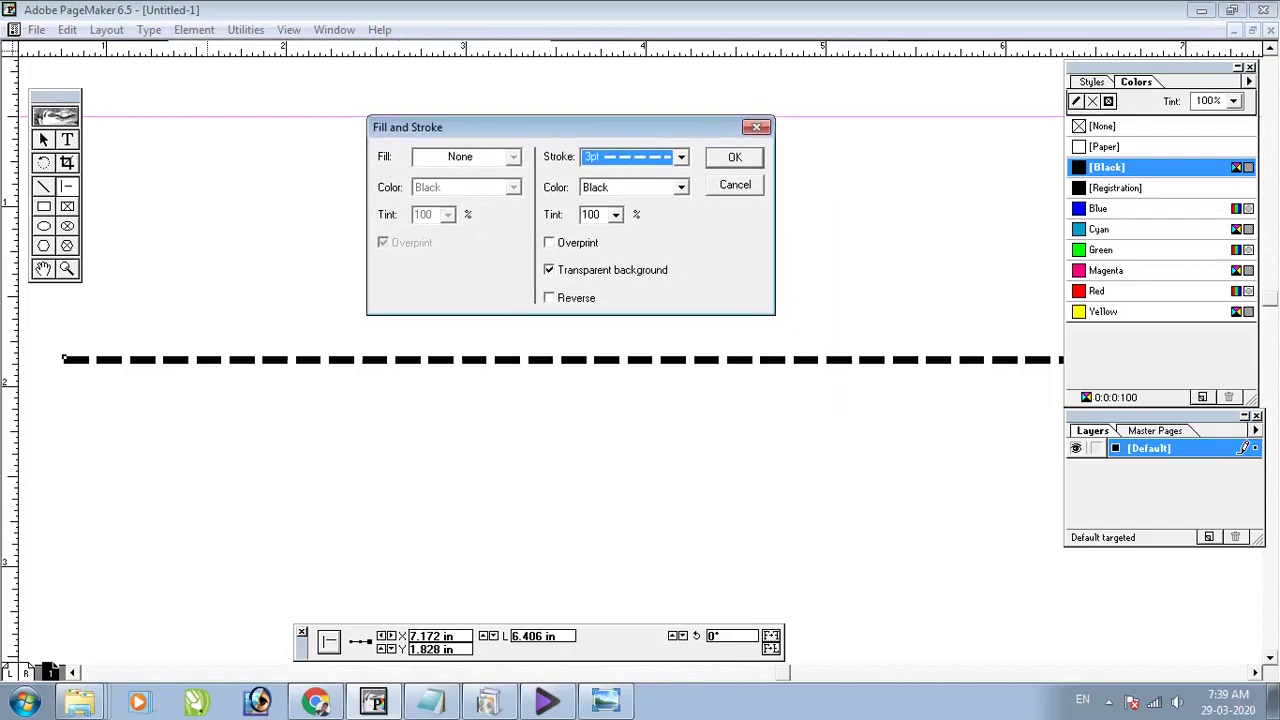
click(681, 157)
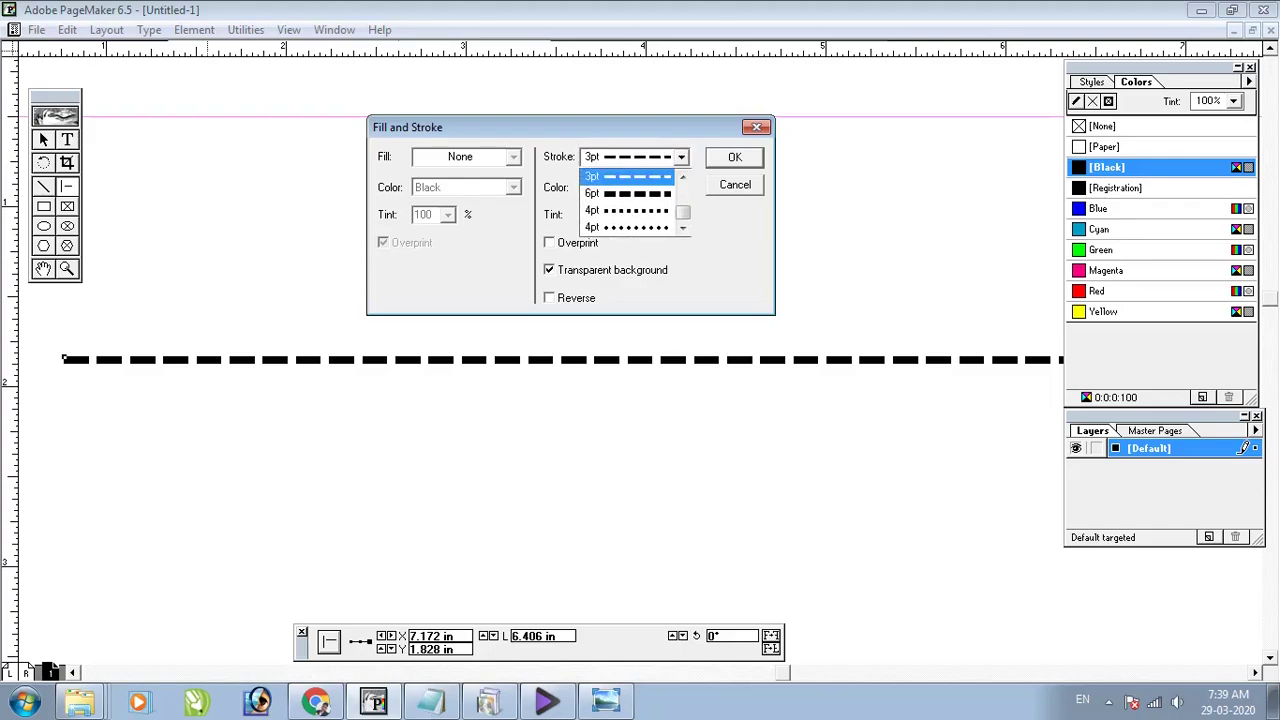
click(681, 157)
key(Tab)
key(alt+Down)
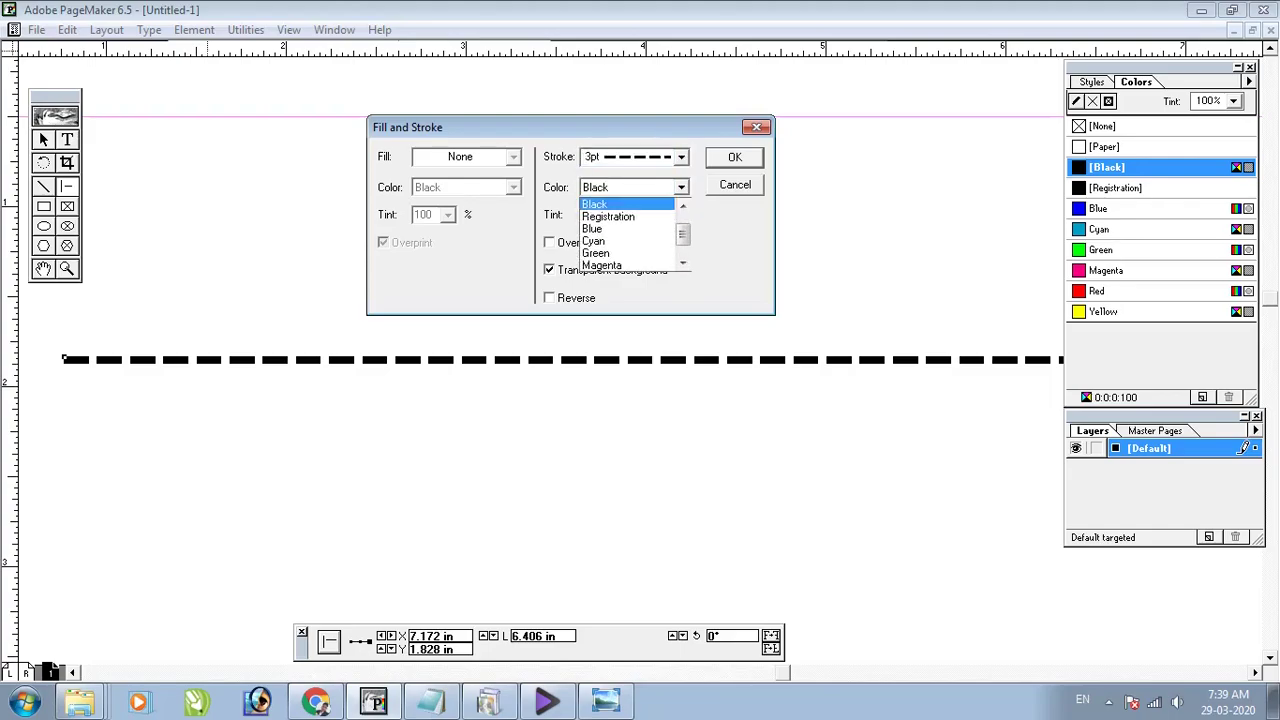
key(Escape)
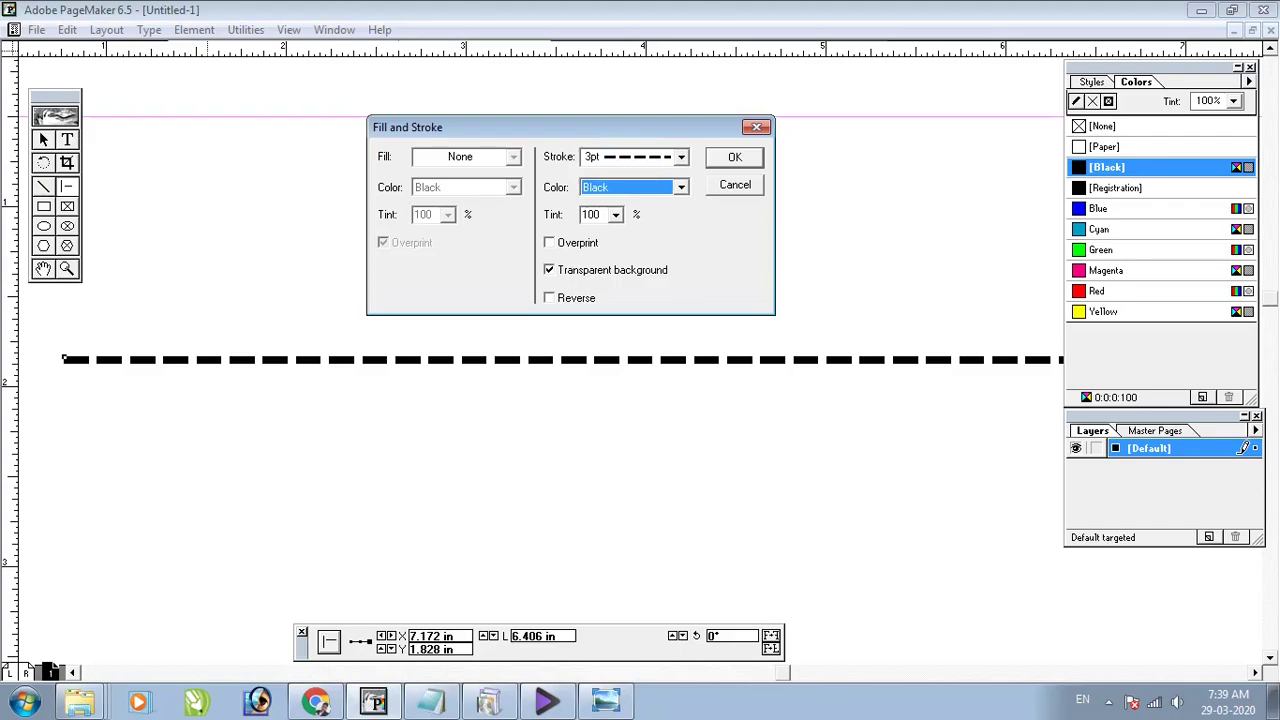
Set the dashed line's stroke tint to 75% and apply the Fill and Stroke settings
key(Tab)
key(alt+Down)
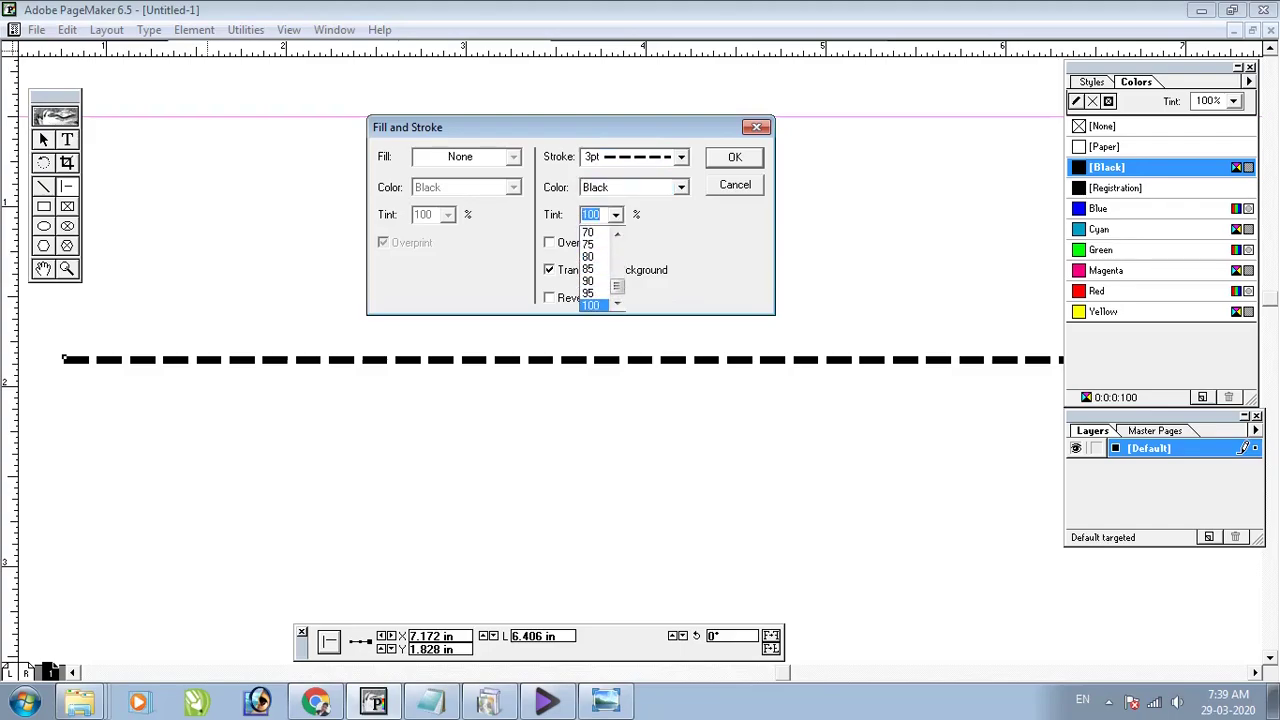
key(Up)
key(Up)
key(Up)
key(Up)
key(Up)
key(Return)
key(Return)
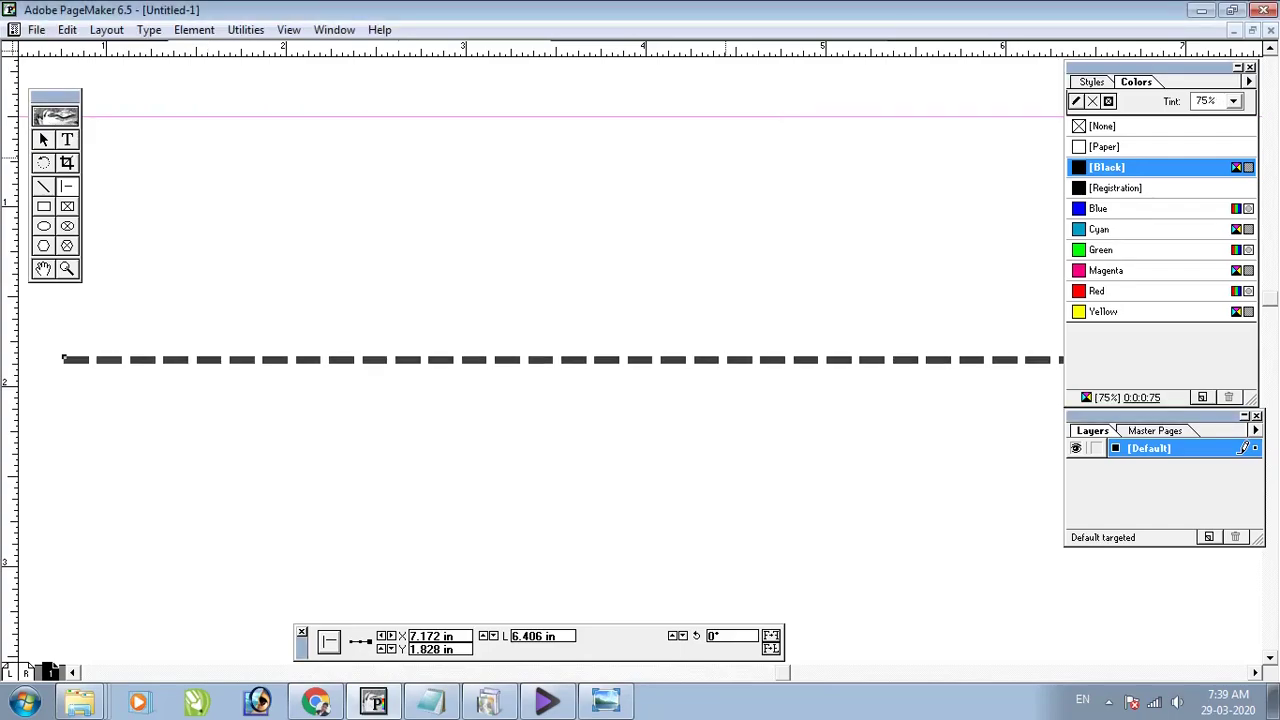
Review the Arrange options available for the dashed line and deselect the line
click(194, 30)
key(Down)
key(Down)
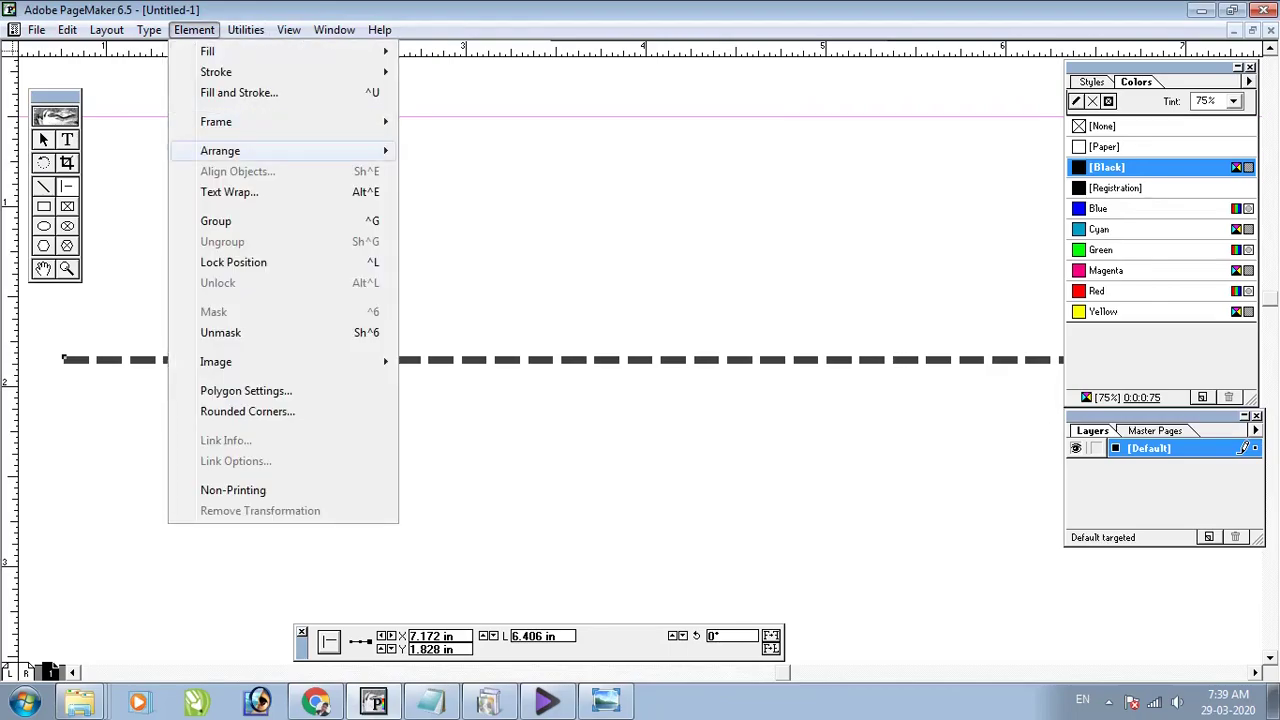
key(Right)
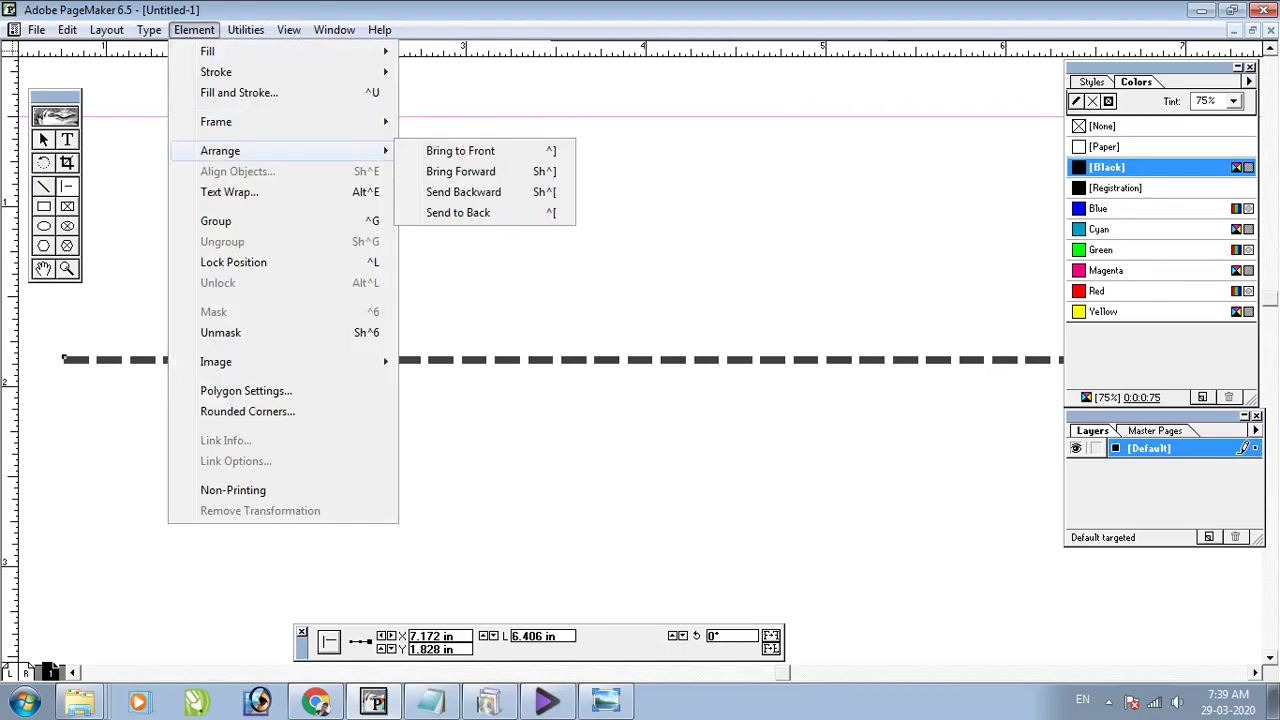
key(Left)
key(Right)
key(Down)
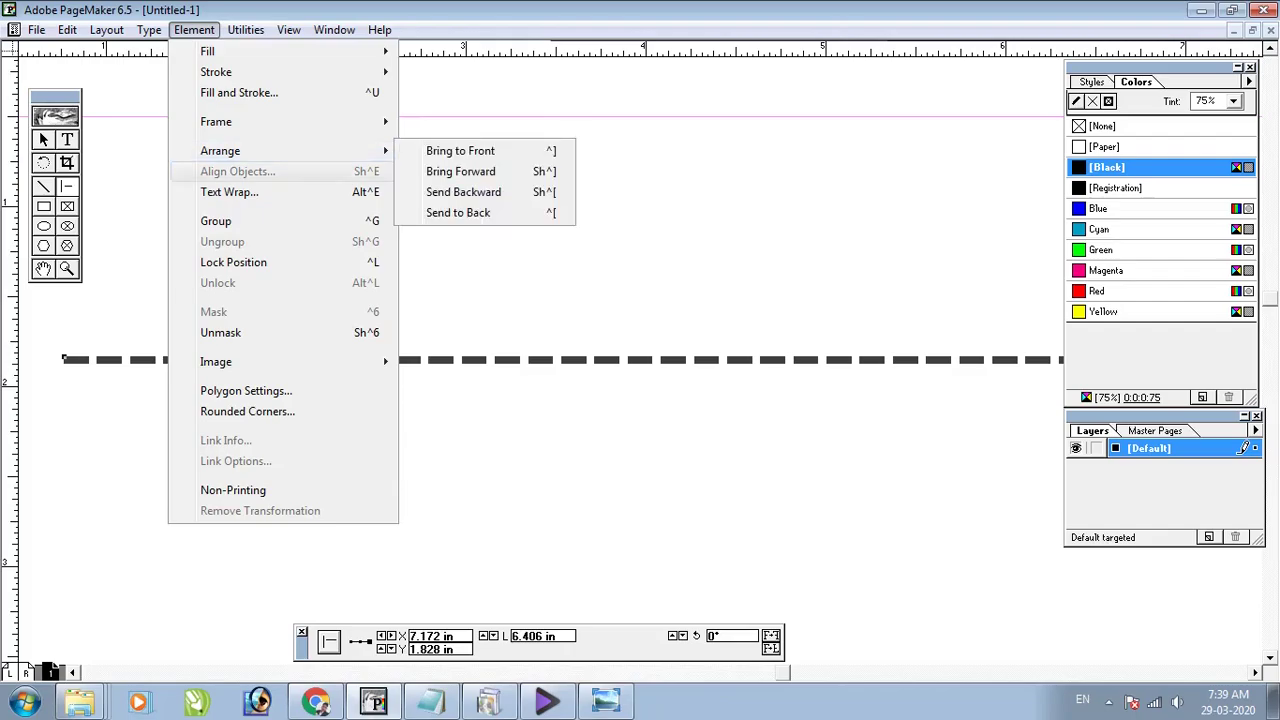
key(Down)
click(598, 248)
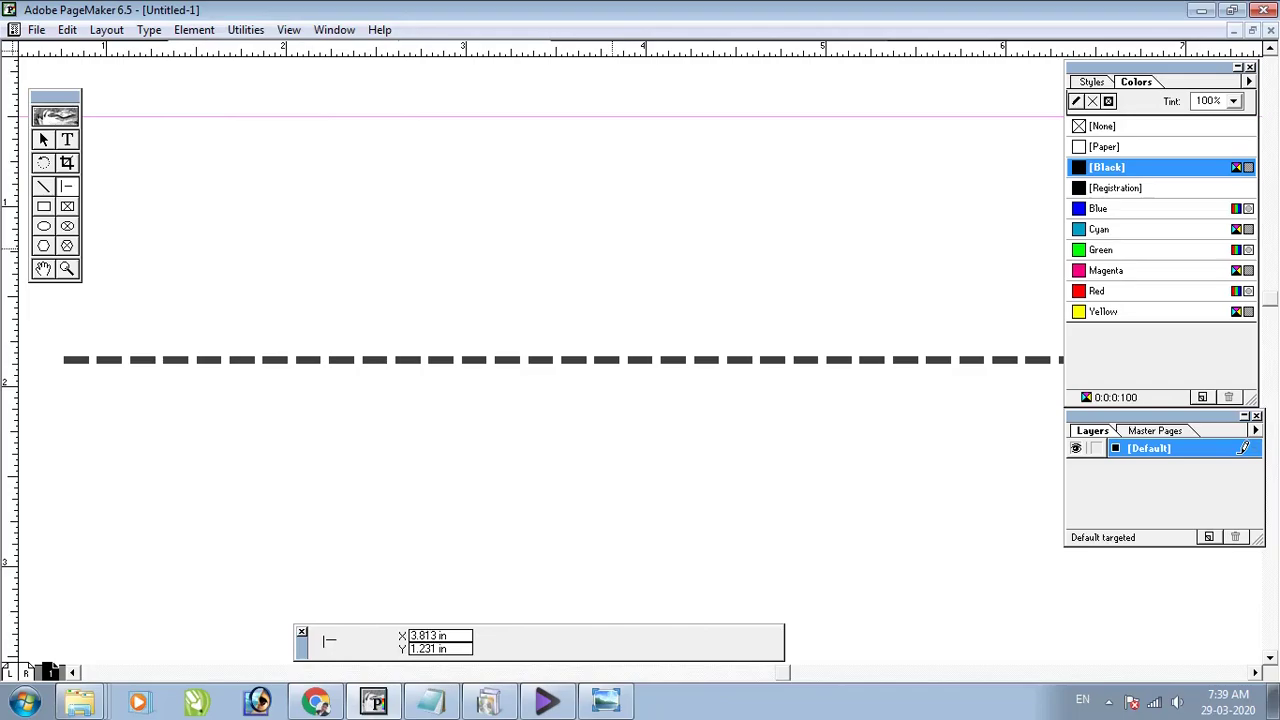
Draw a rectangle about 1.59 by 1.06 in above the dashed line, overlapping the page's upper edge, and color its outline Magenta
key(ctrl+minus)
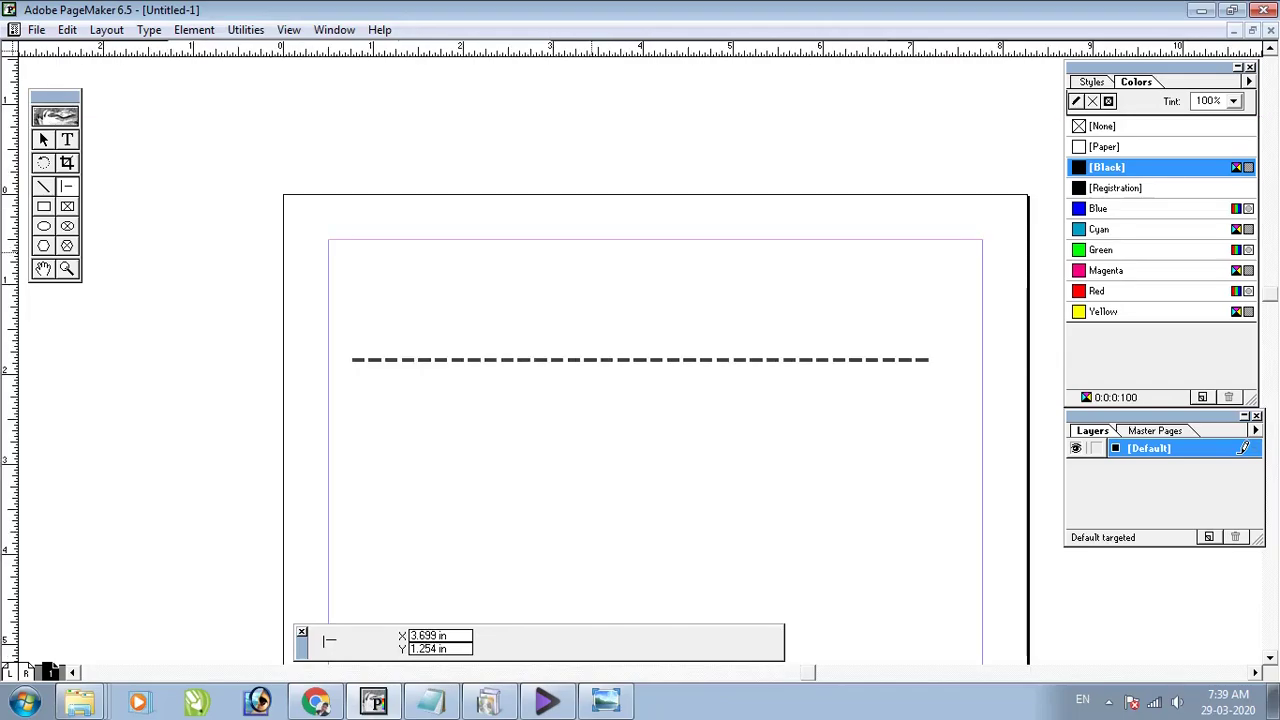
click(43, 206)
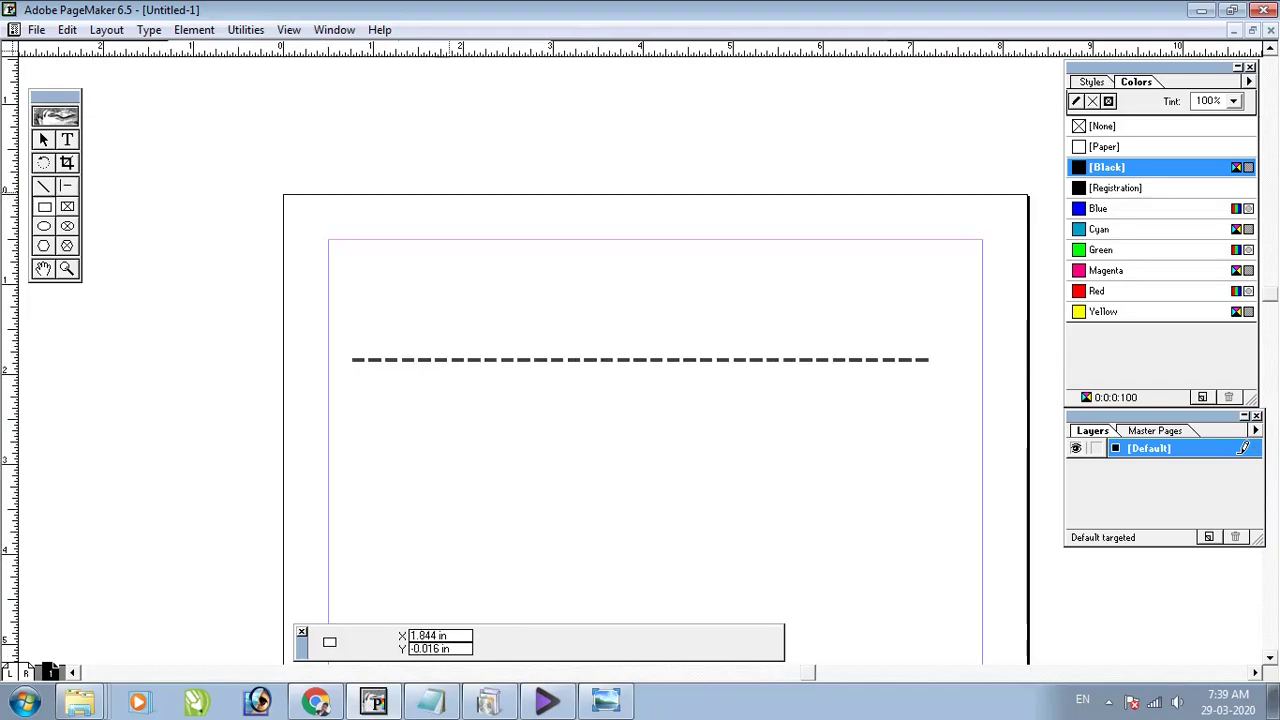
drag(391, 157, 534, 251)
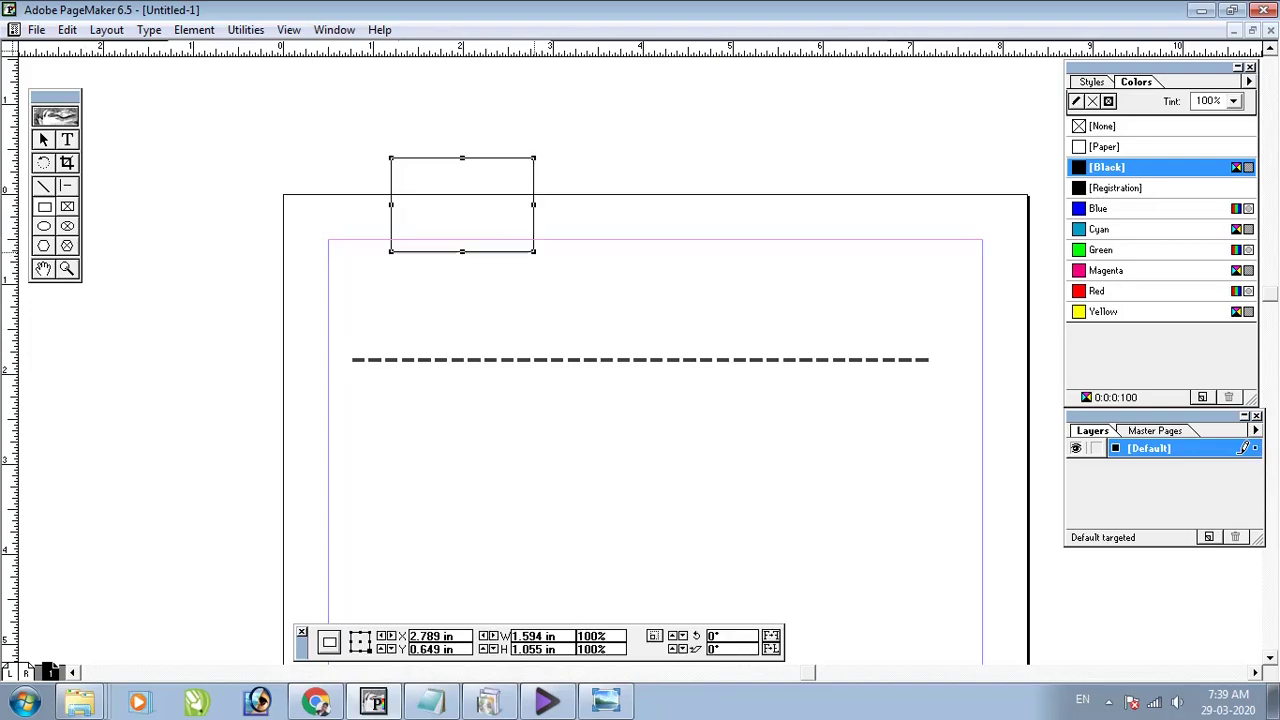
click(1108, 270)
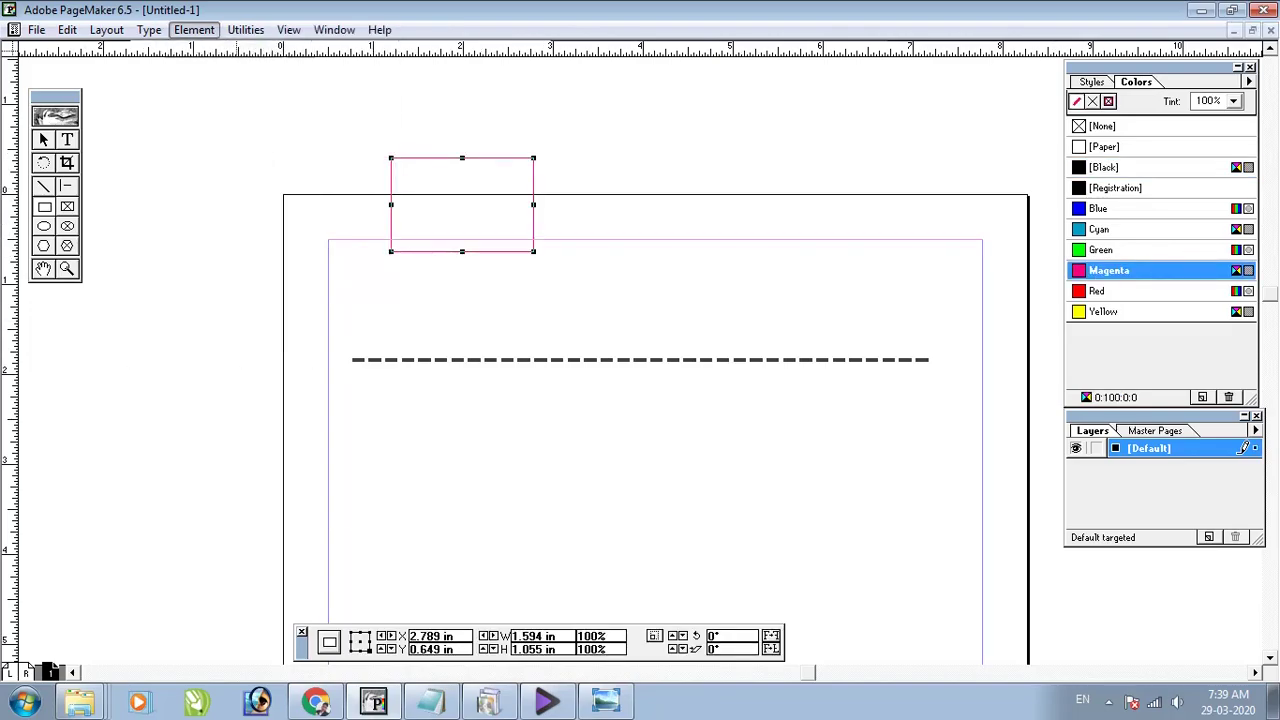
Give the rectangle a Solid fill and check the Magenta color's options
click(194, 29)
mouse_move(230, 51)
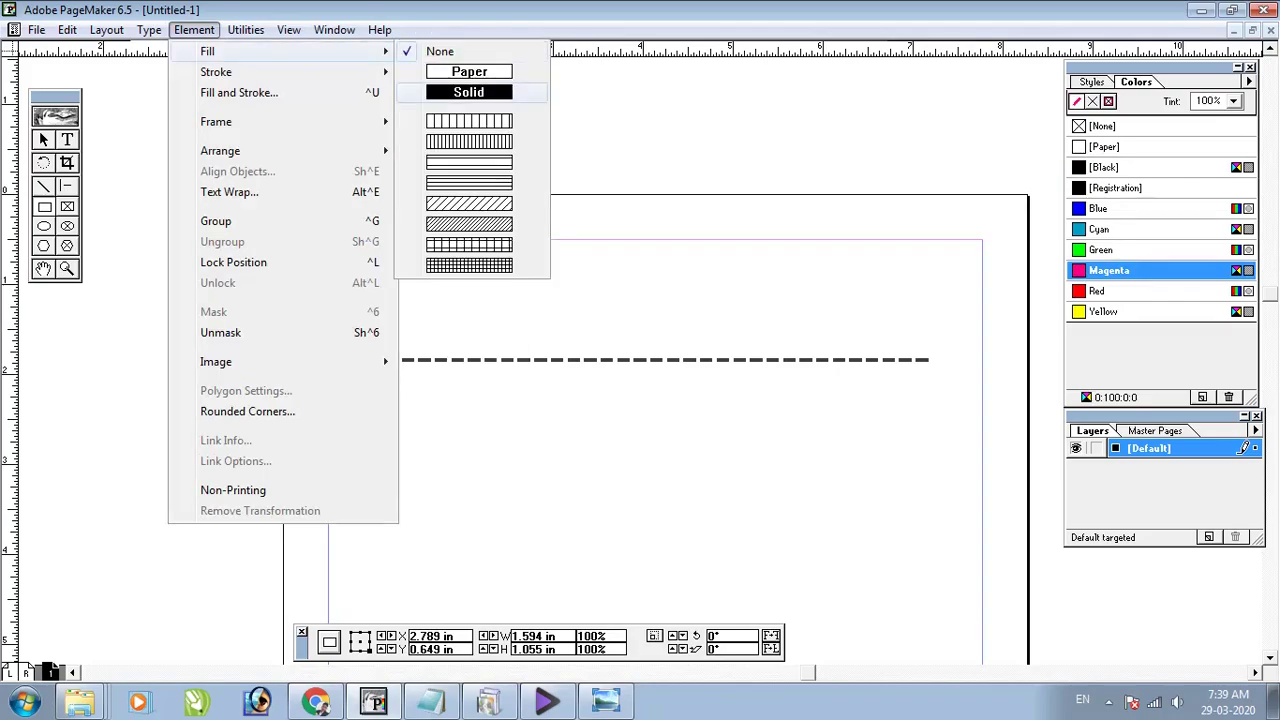
click(469, 91)
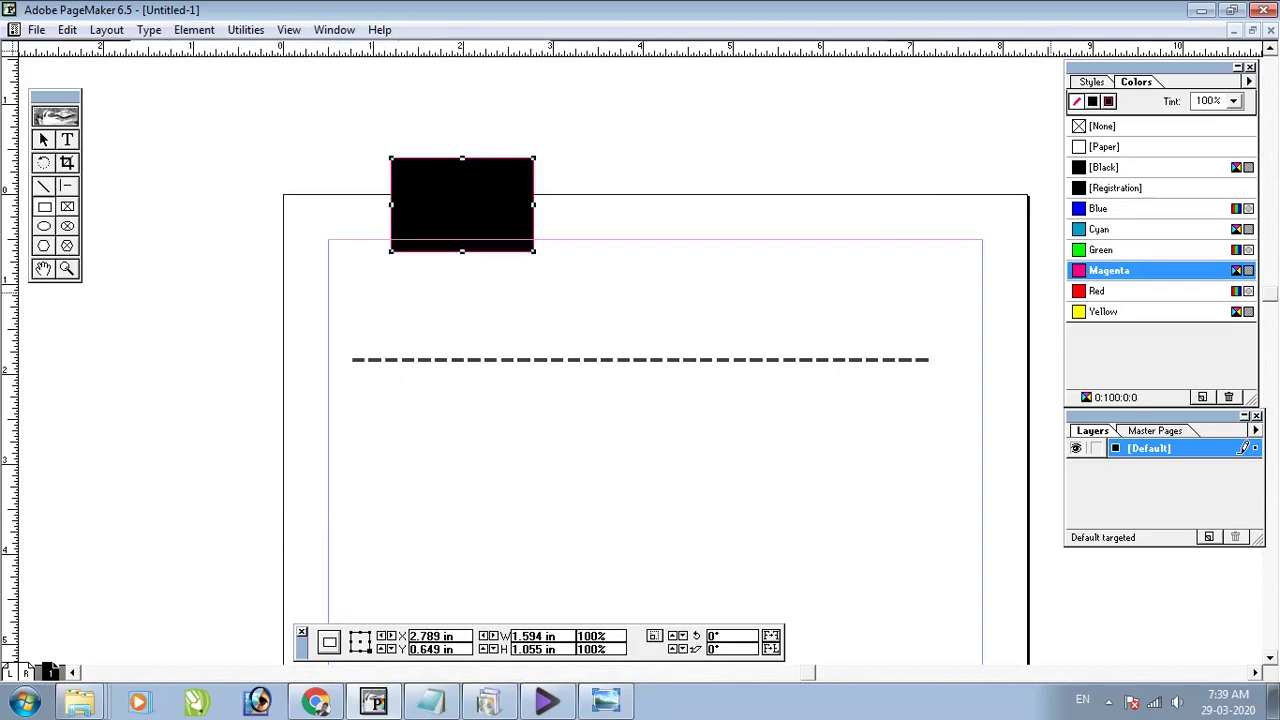
double_click(1109, 271)
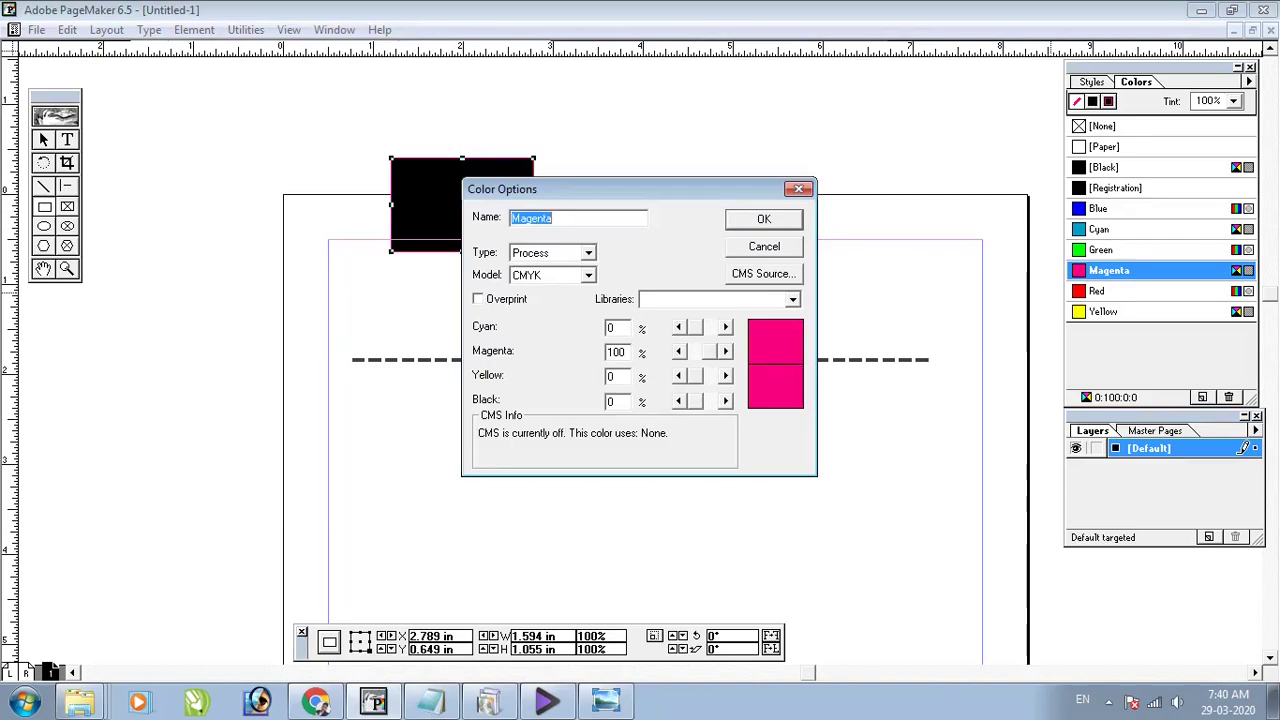
click(764, 219)
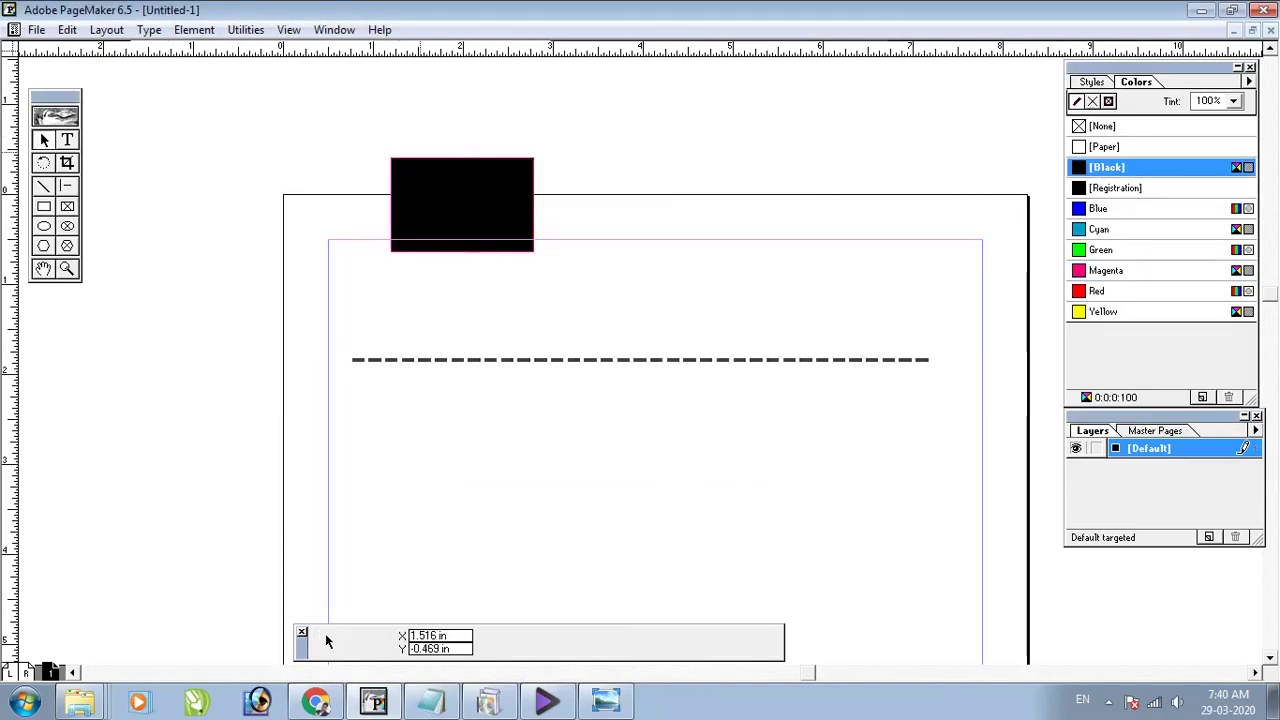
Move the black rectangle fully onto the page and paste a copy of it beside the original
drag(462, 204, 444, 258)
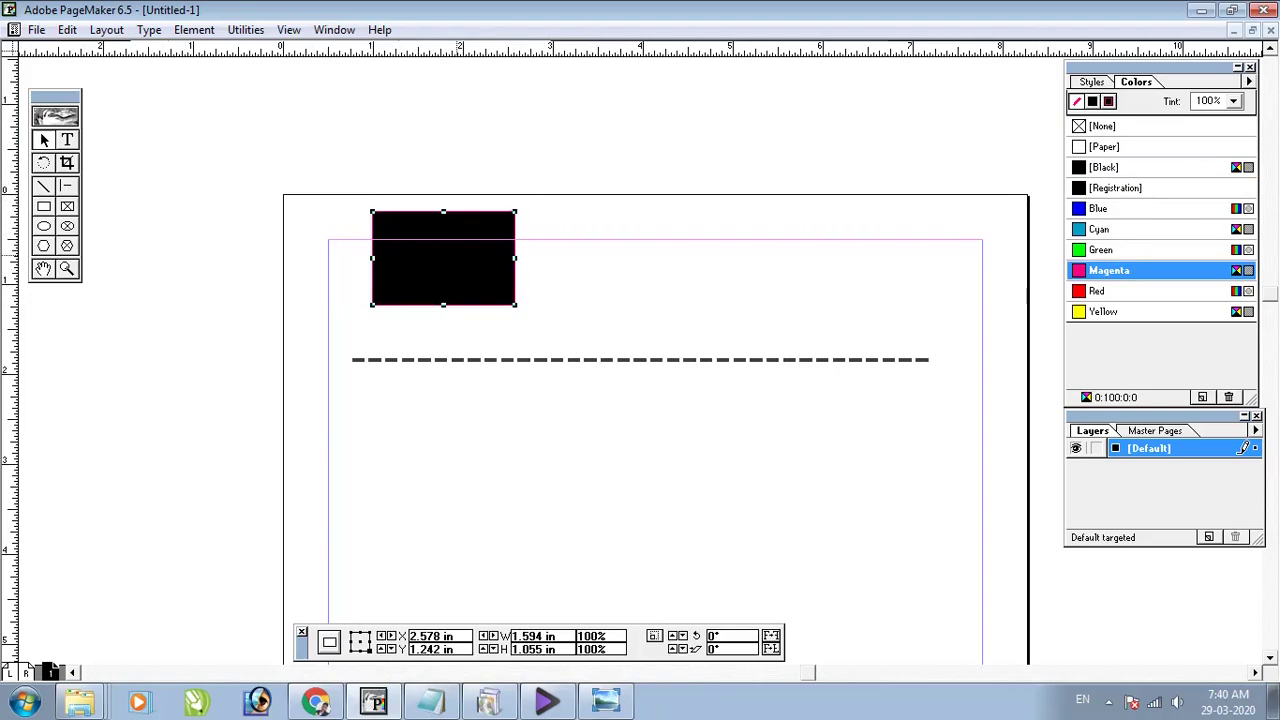
key(ctrl+v)
drag(430, 257, 600, 265)
Fill the copied rectangle with the widely spaced vertical line pattern
click(288, 29)
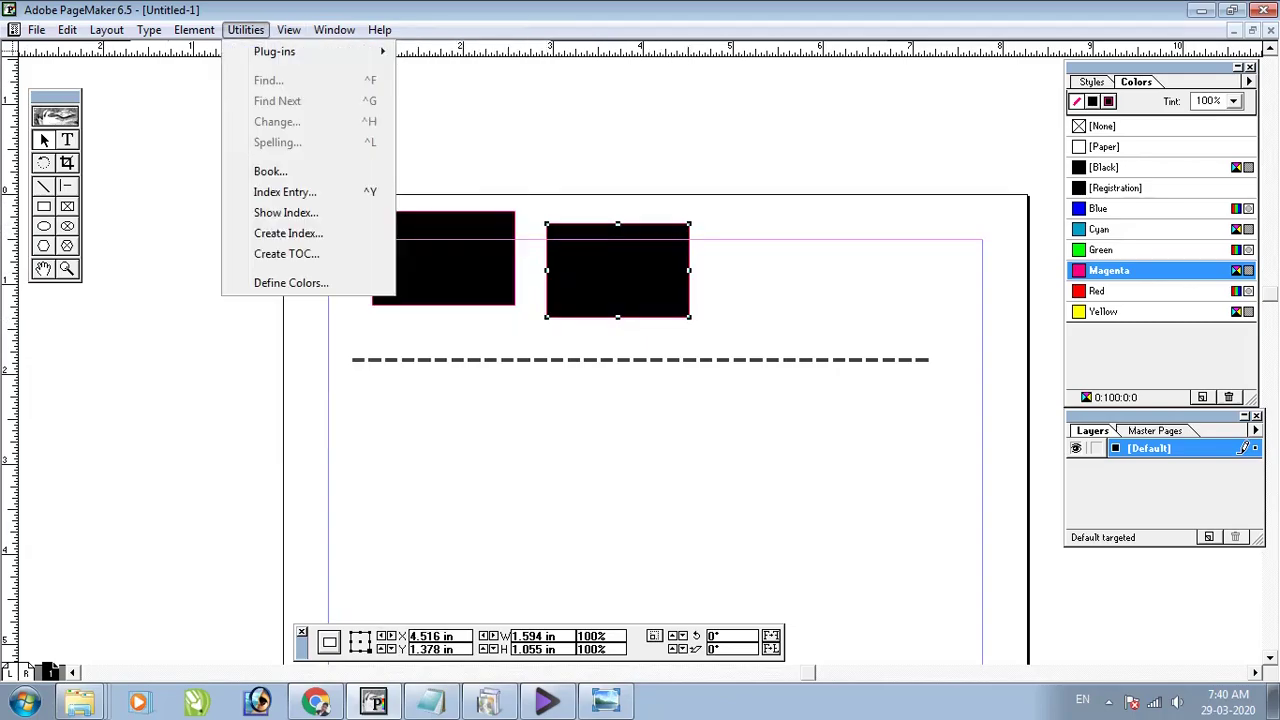
mouse_move(230, 51)
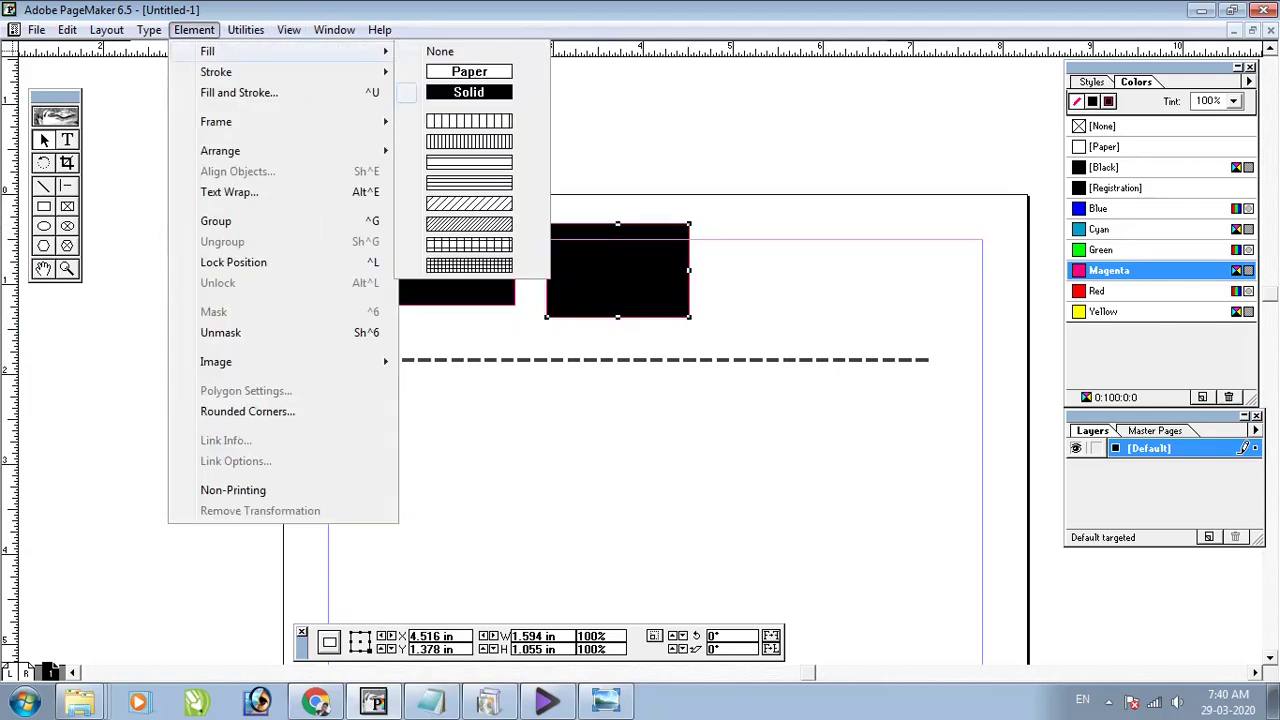
click(469, 120)
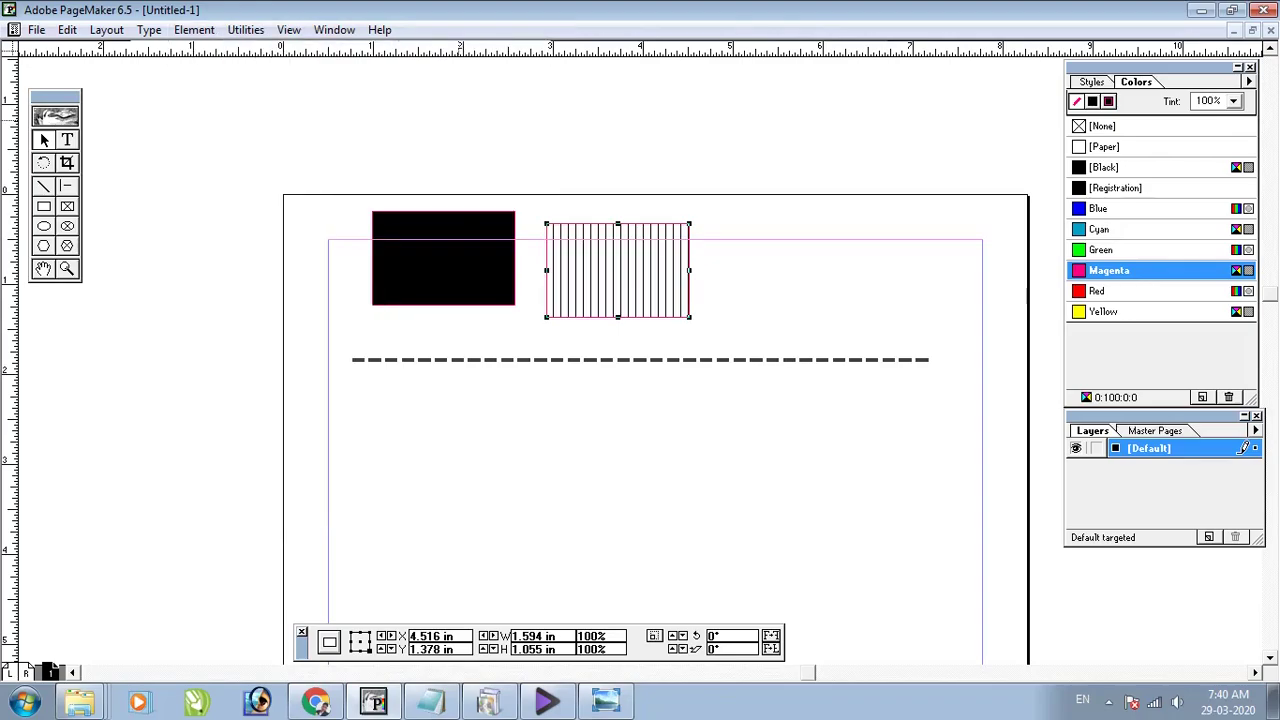
Fill the copied rectangle with the dense grid pattern and move it so it partly overlaps the black rectangle
click(194, 29)
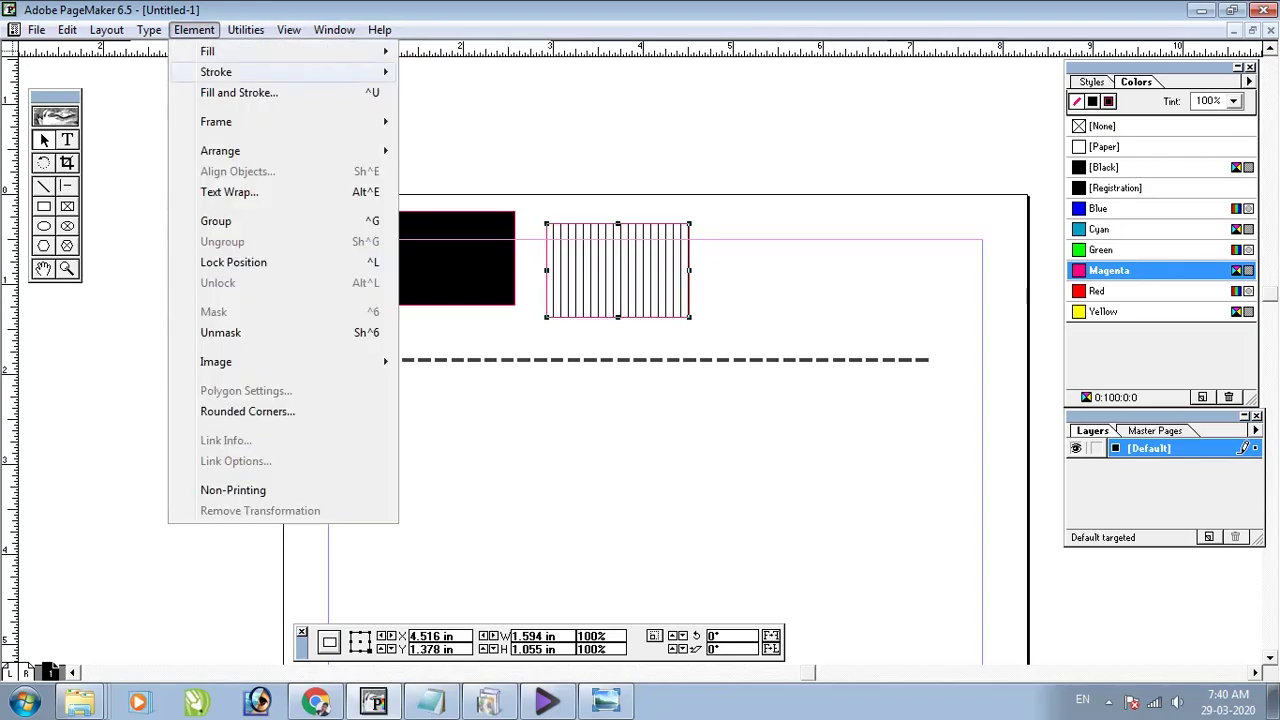
mouse_move(230, 51)
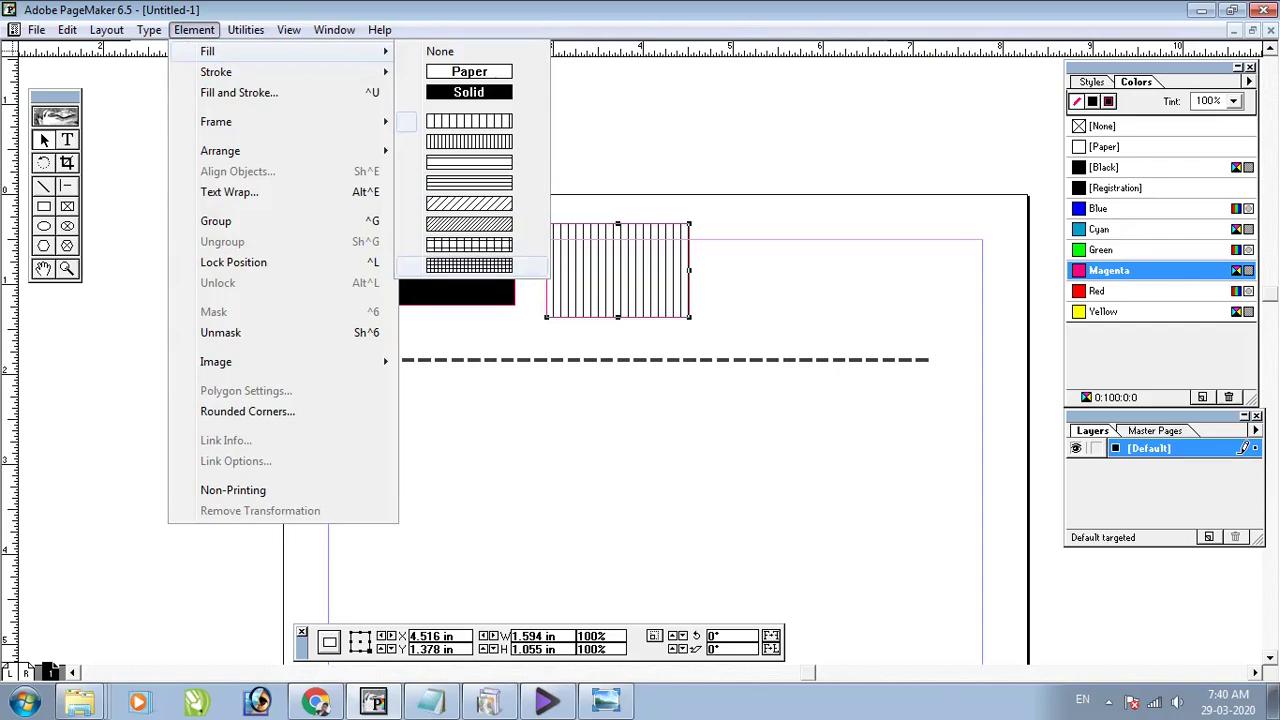
click(469, 265)
drag(578, 280, 478, 272)
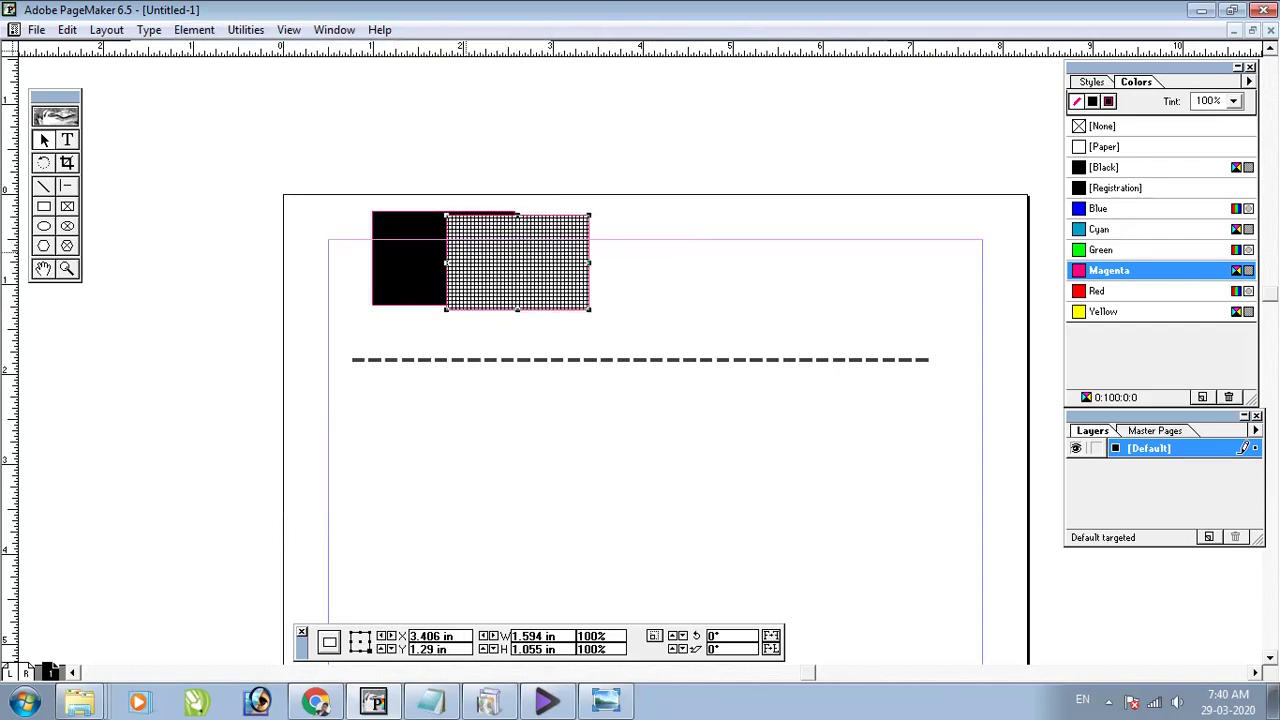
key(ctrl+plus)
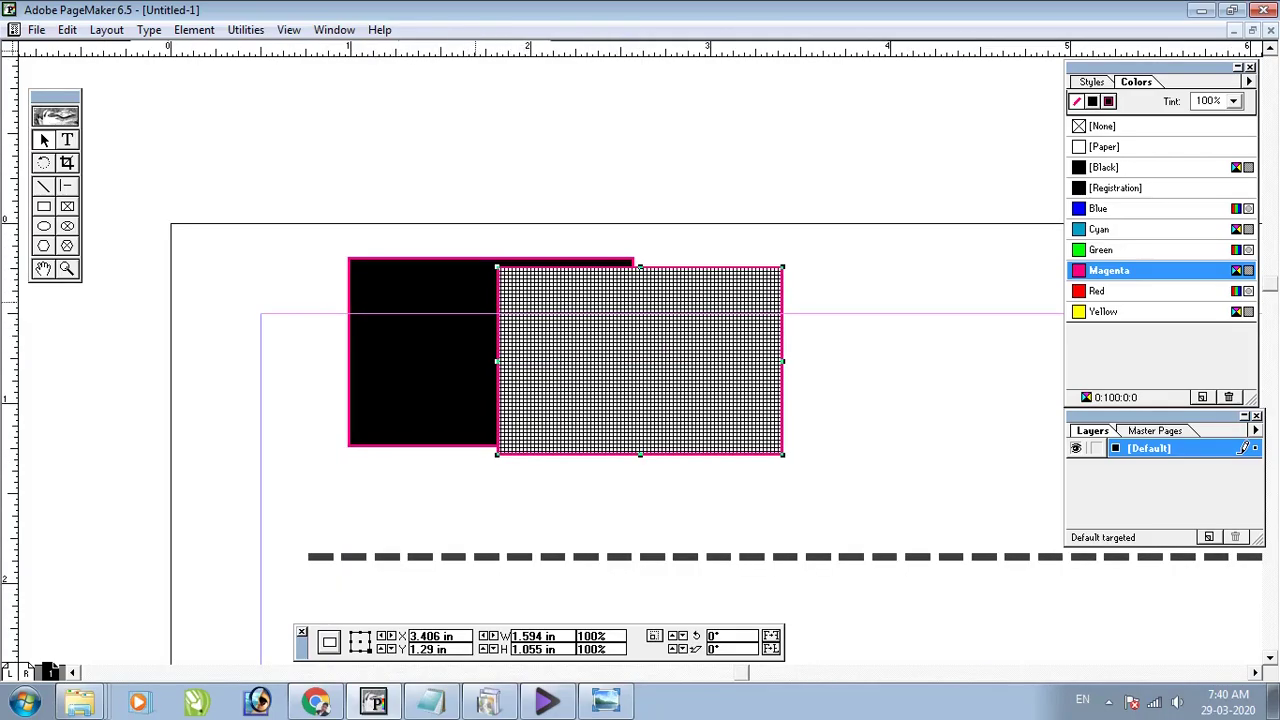
right_click(476, 302)
click(860, 300)
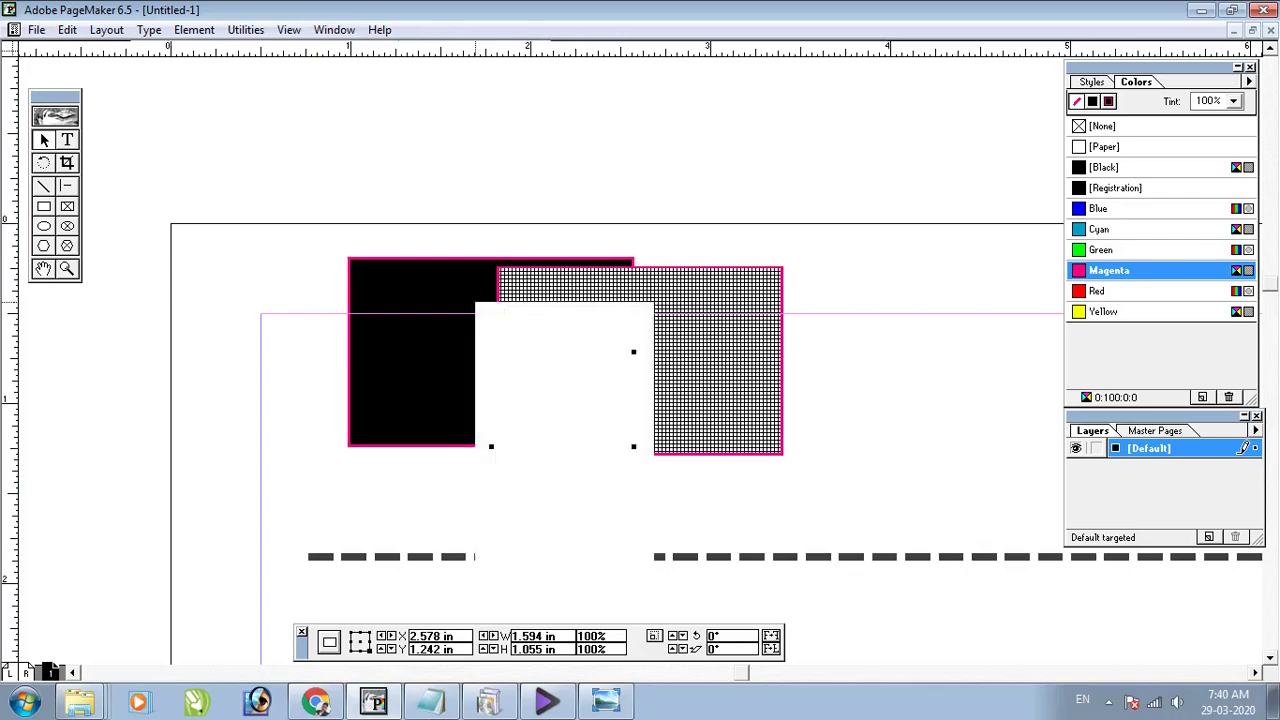
click(195, 31)
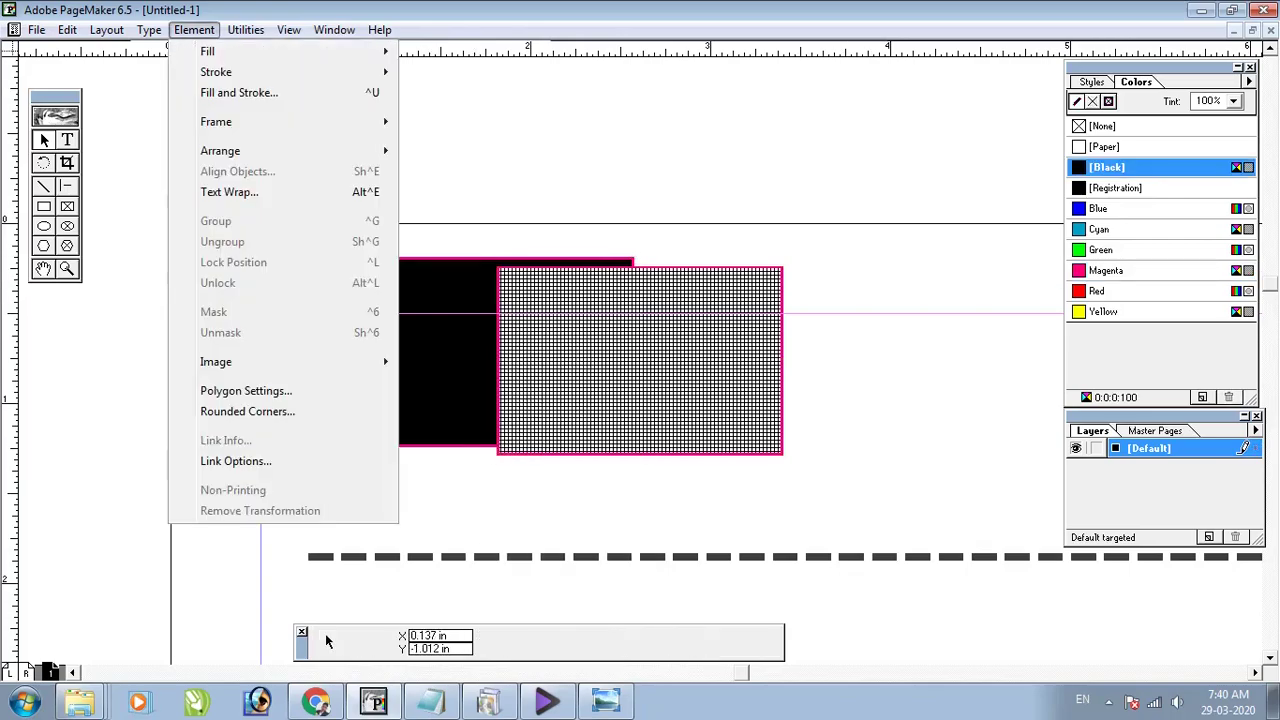
key(Down)
key(Down)
key(Down)
key(Down)
key(Down)
key(Right)
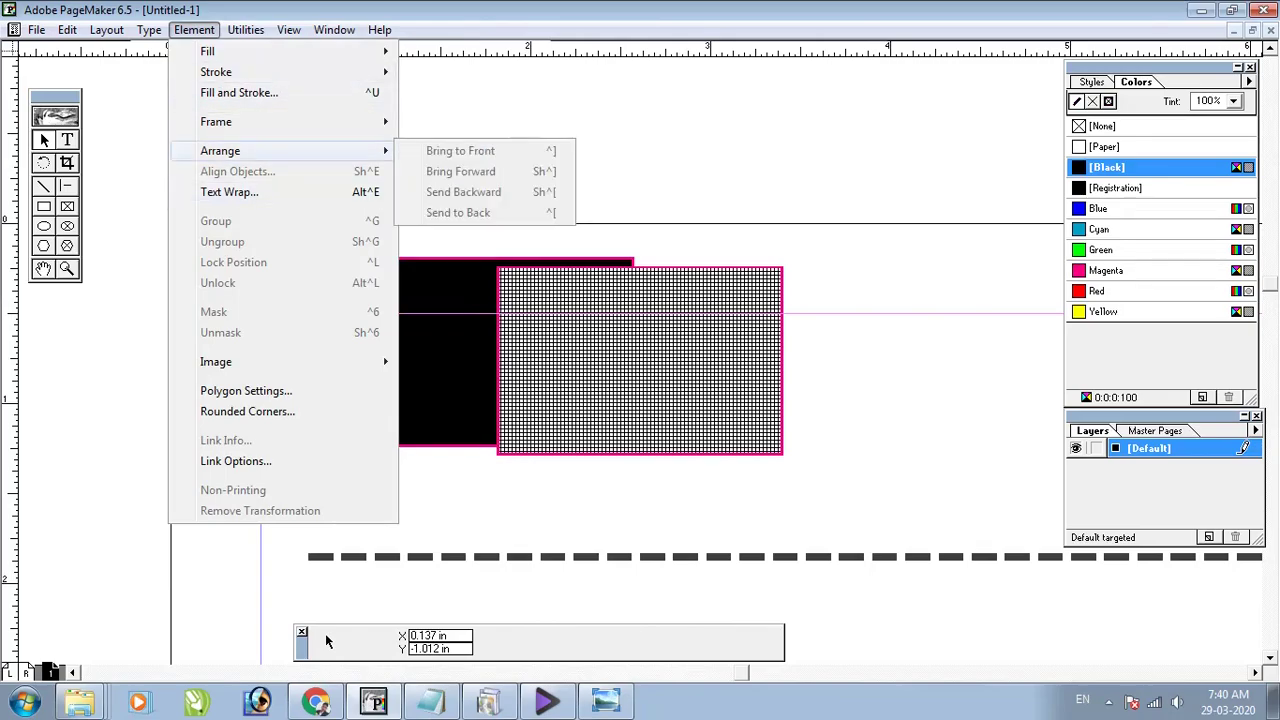
Bring the black rectangle to the front of the grid-filled rectangle
click(437, 374)
click(437, 374)
click(194, 30)
key(Up)
key(Right)
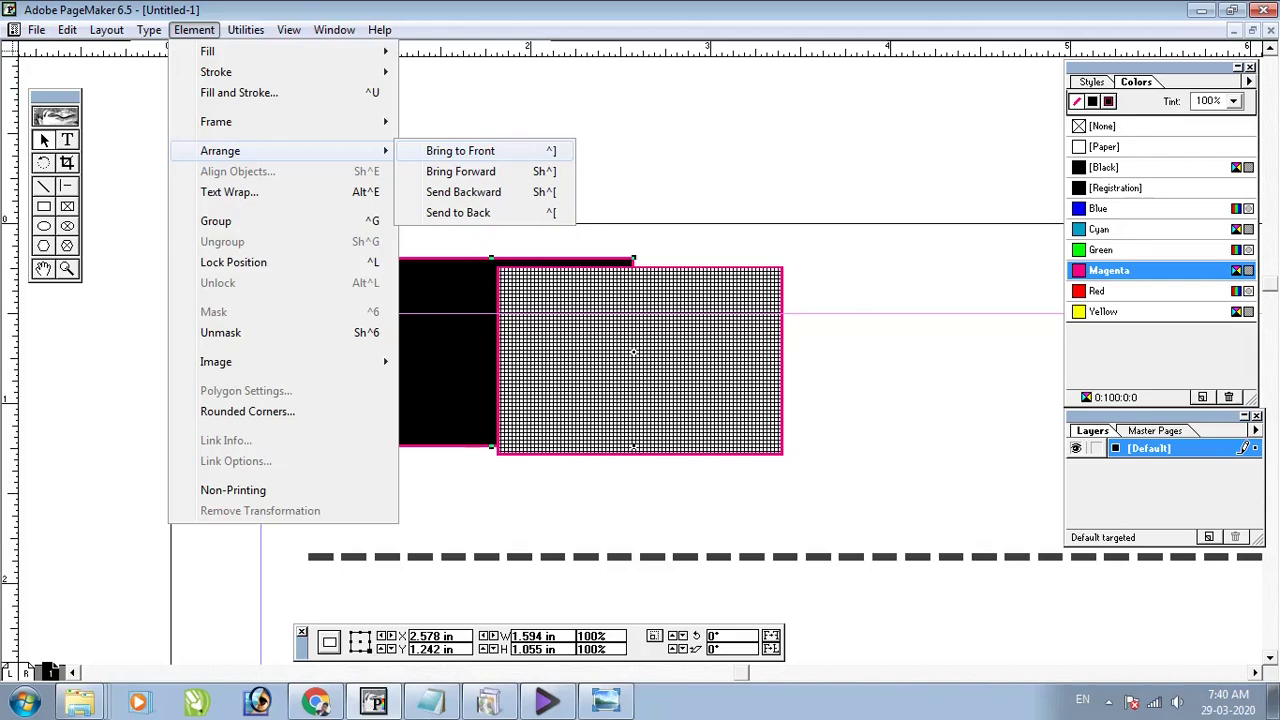
click(460, 150)
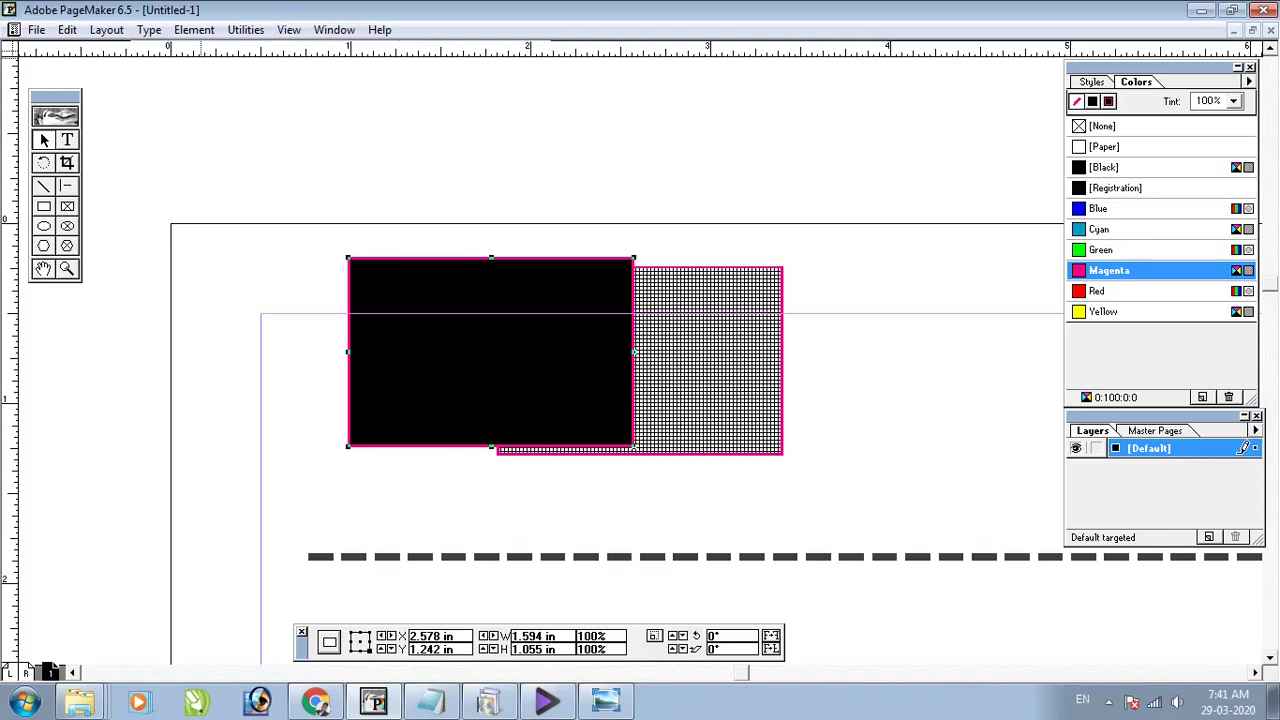
click(194, 29)
mouse_move(220, 150)
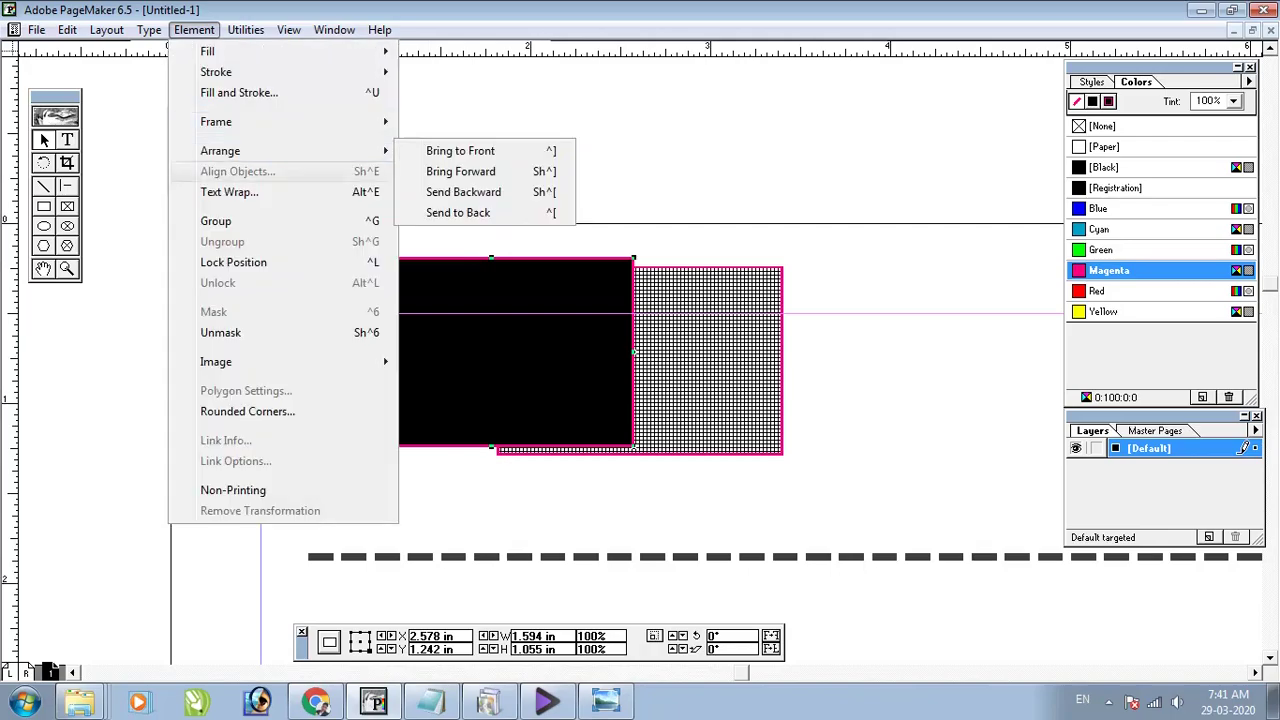
click(150, 231)
Select the black and grid-filled rectangles together and group them
drag(188, 143, 617, 417)
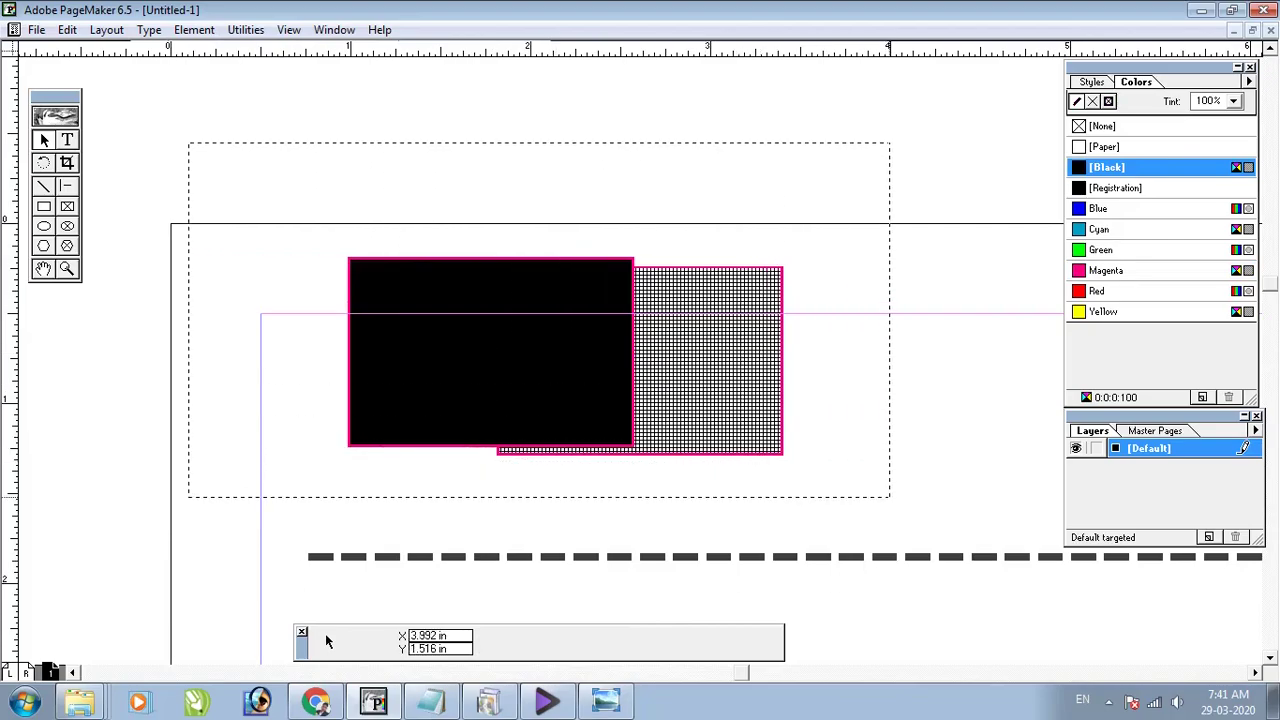
click(194, 29)
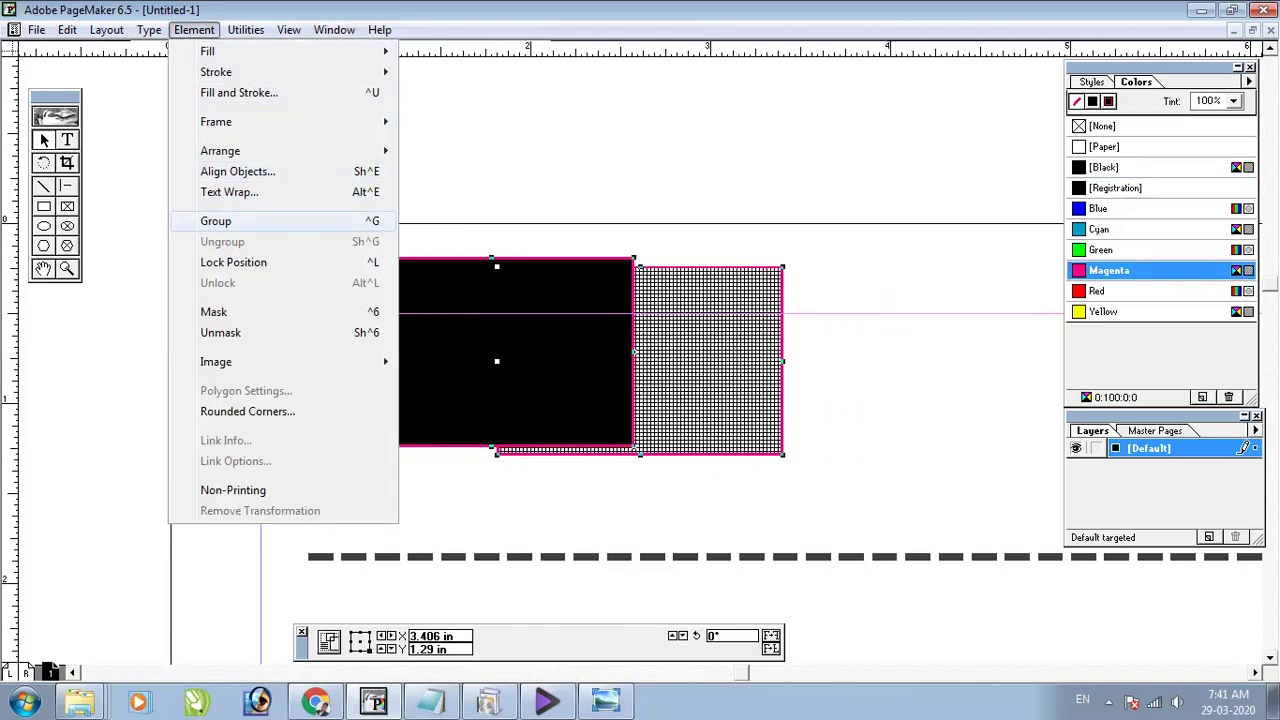
click(215, 221)
Move the grouped rectangles around as one object, placing them across the page's upper edge at about X 3.2 in, Y 1.055 in
drag(606, 370, 419, 313)
drag(419, 313, 634, 354)
drag(722, 352, 590, 329)
mouse_move(480, 324)
mouse_down()
mouse_move(371, 403)
mouse_move(491, 304)
mouse_up()
drag(486, 297, 531, 234)
drag(524, 220, 528, 293)
Ungroup the black and grid-filled rectangles and deselect them
click(194, 29)
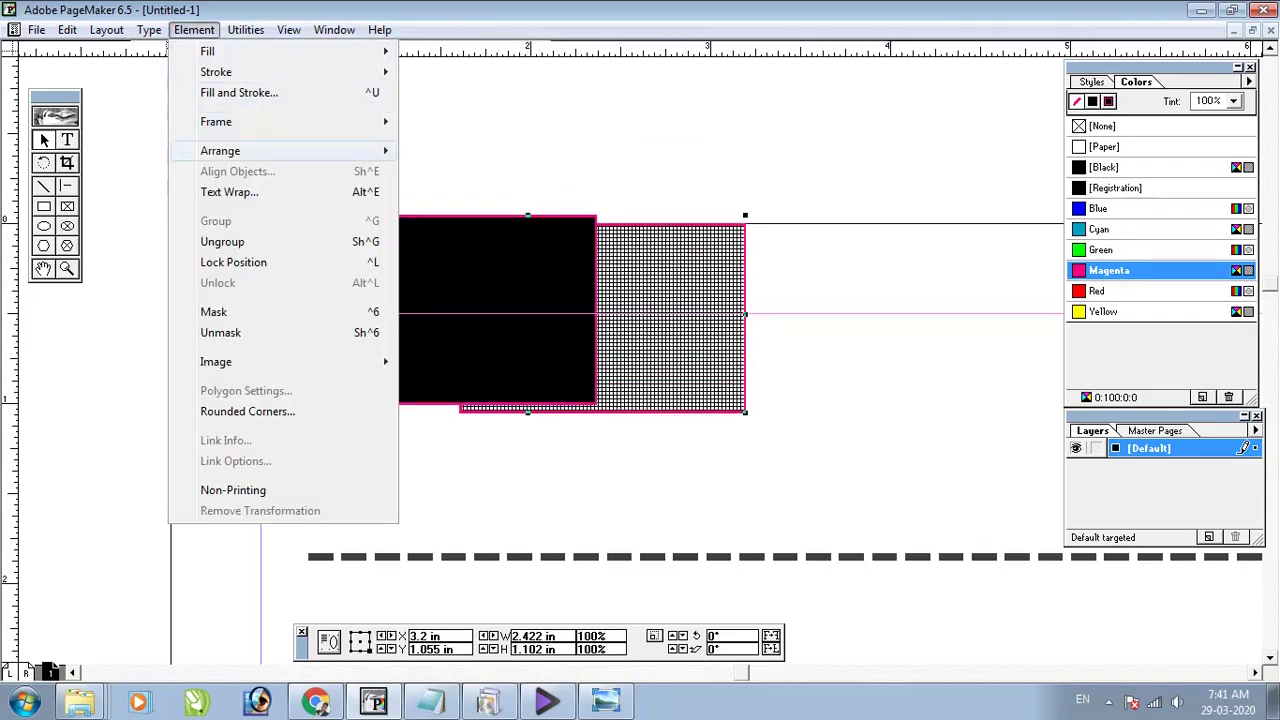
click(222, 241)
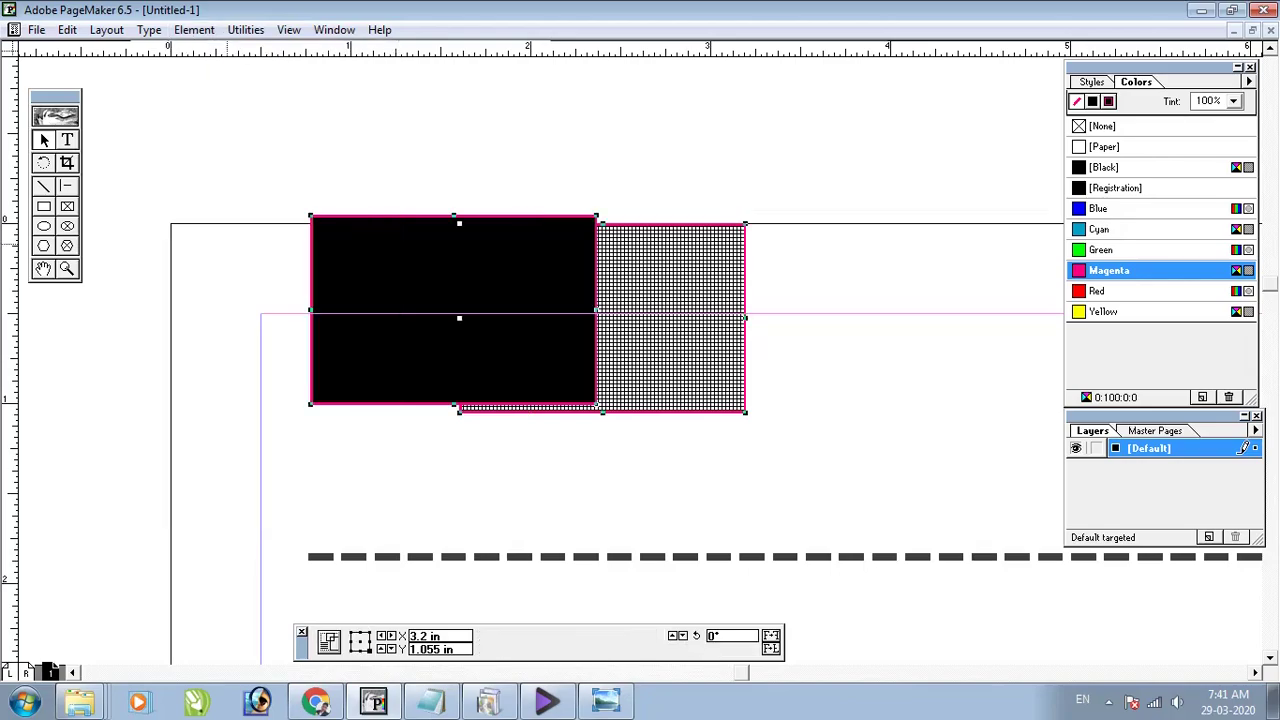
click(149, 29)
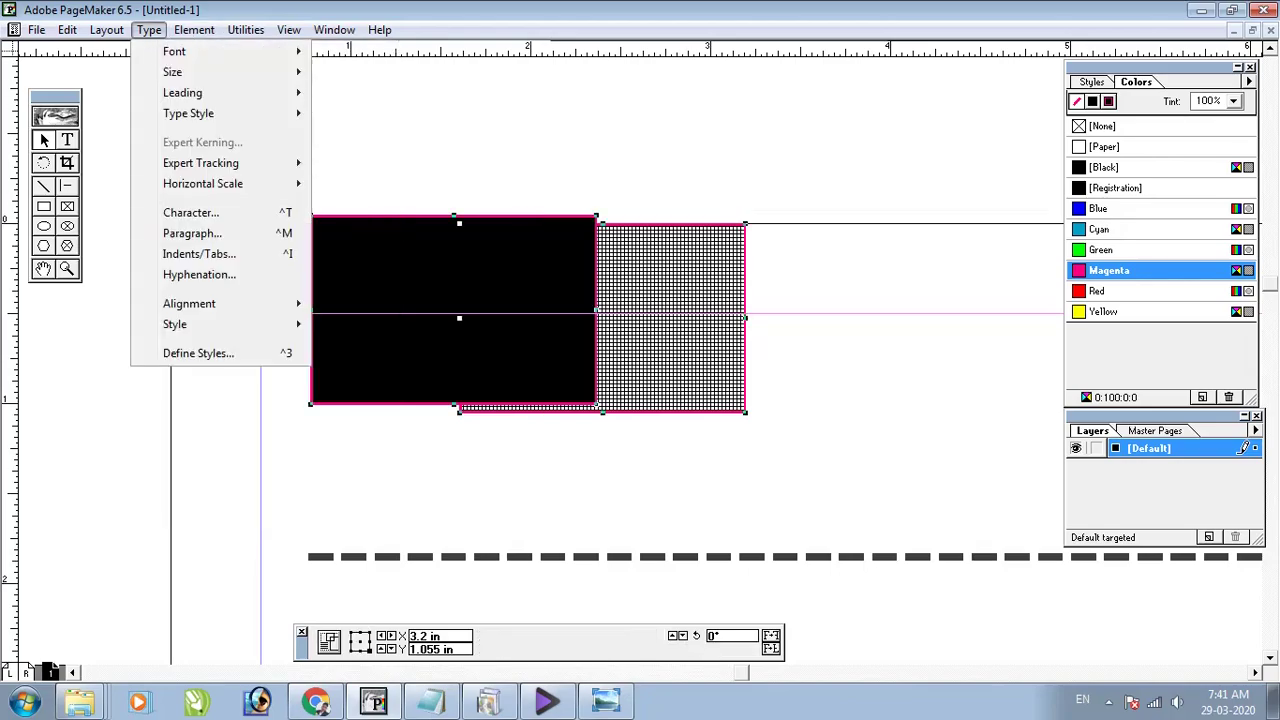
mouse_move(200, 72)
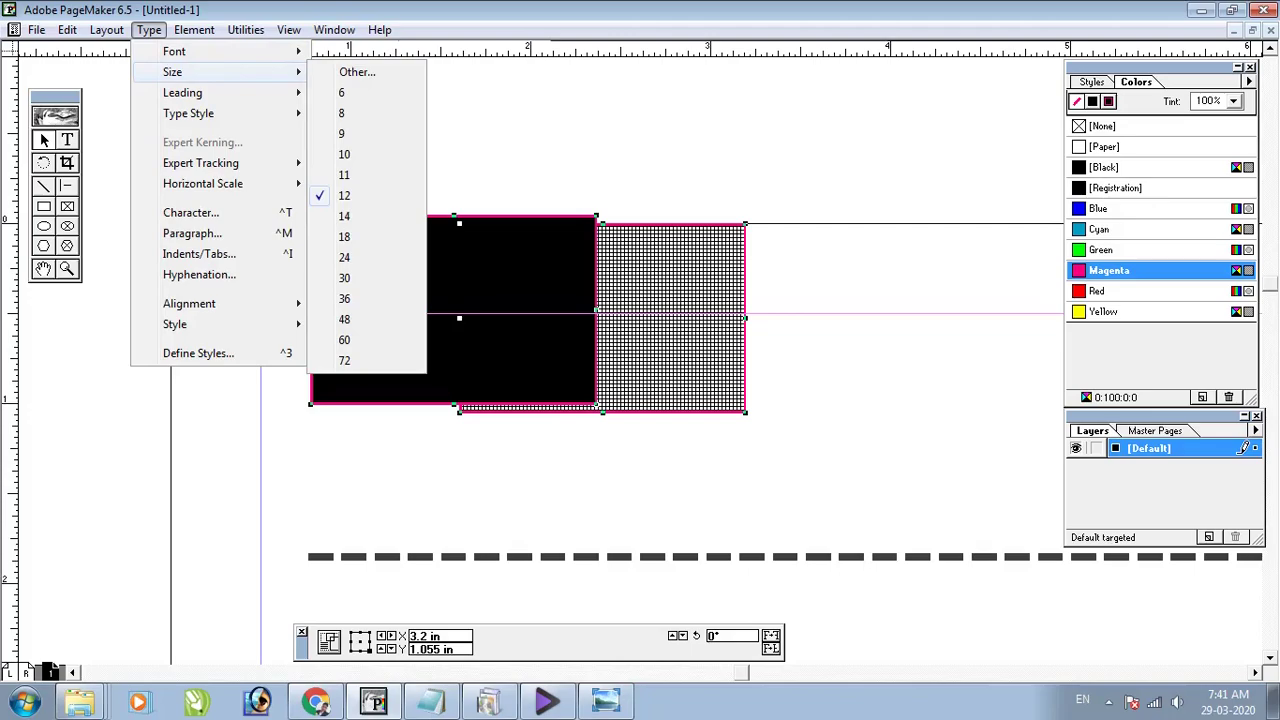
click(828, 264)
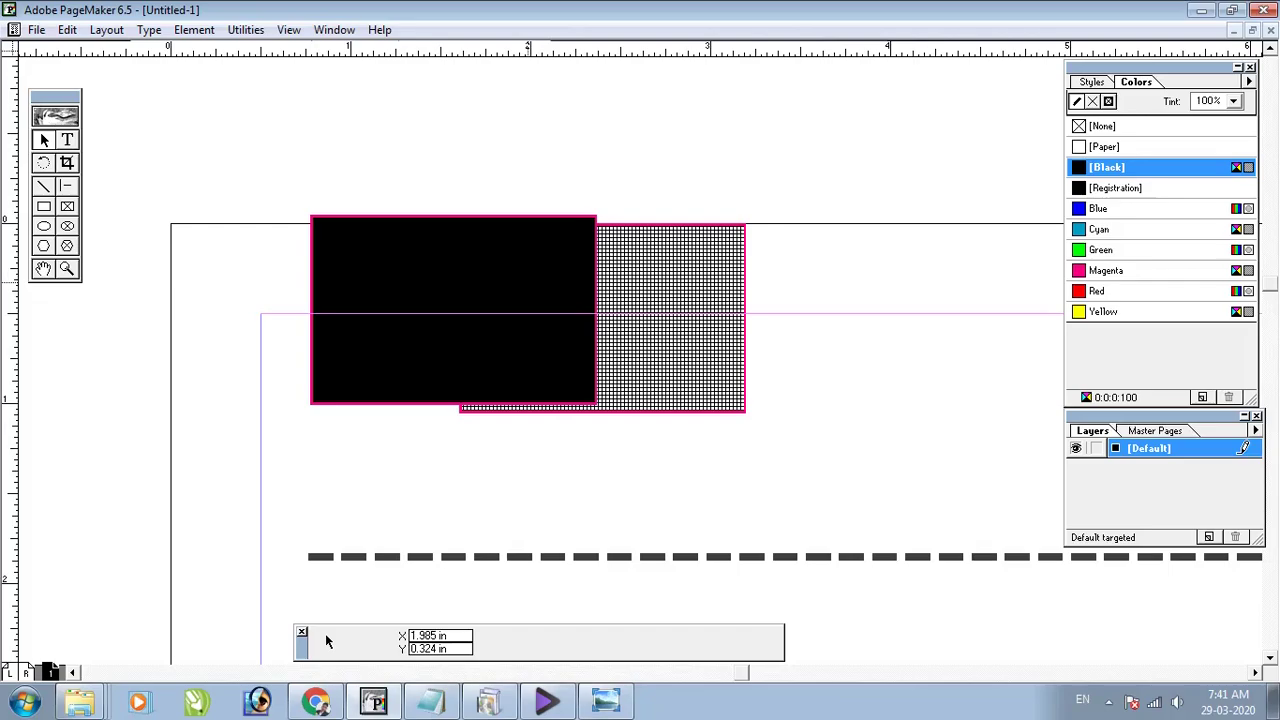
Move the black rectangle off the grid-filled rectangle, placing it just above the dashed line
key(ctrl+minus)
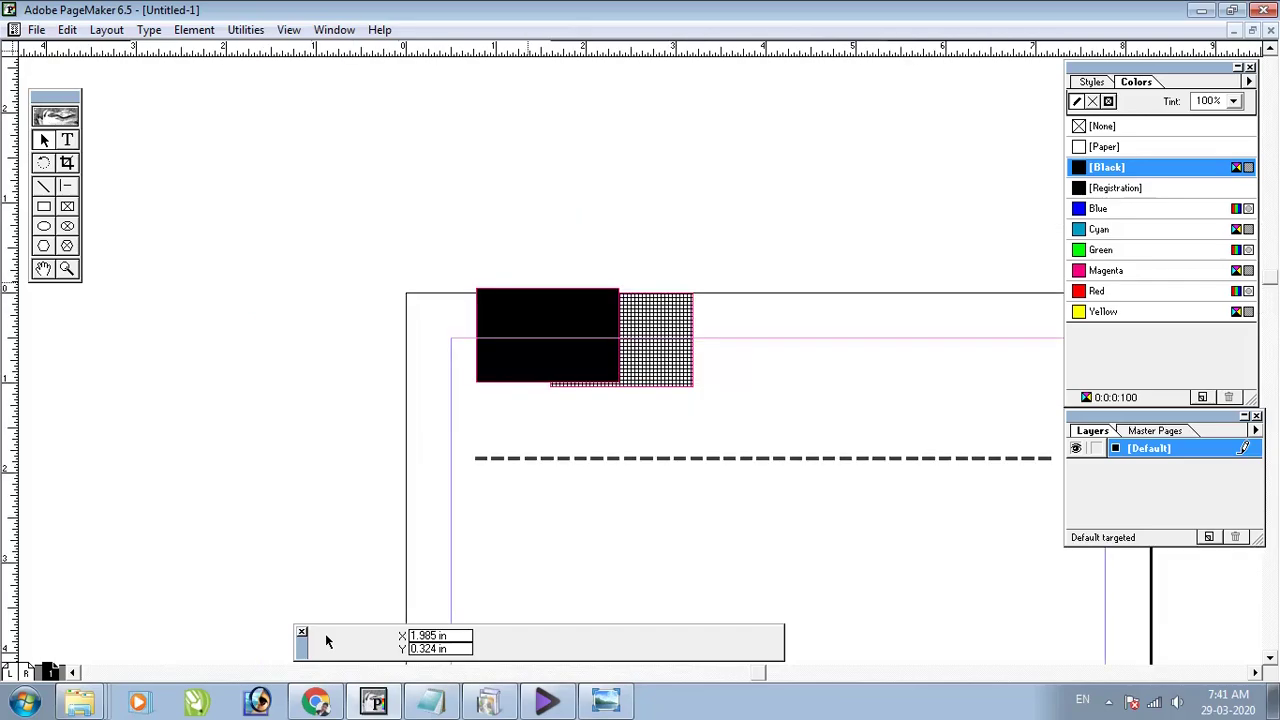
drag(710, 475, 445, 386)
drag(114, 117, 883, 527)
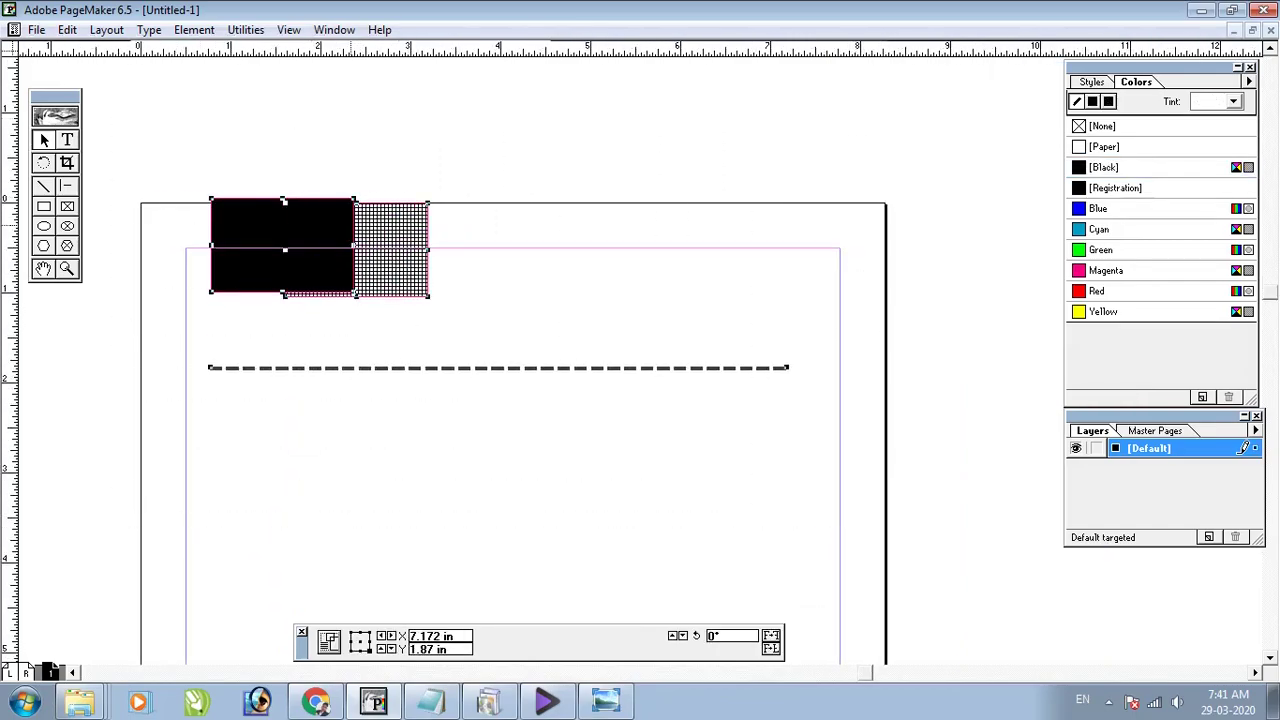
click(194, 30)
click(158, 410)
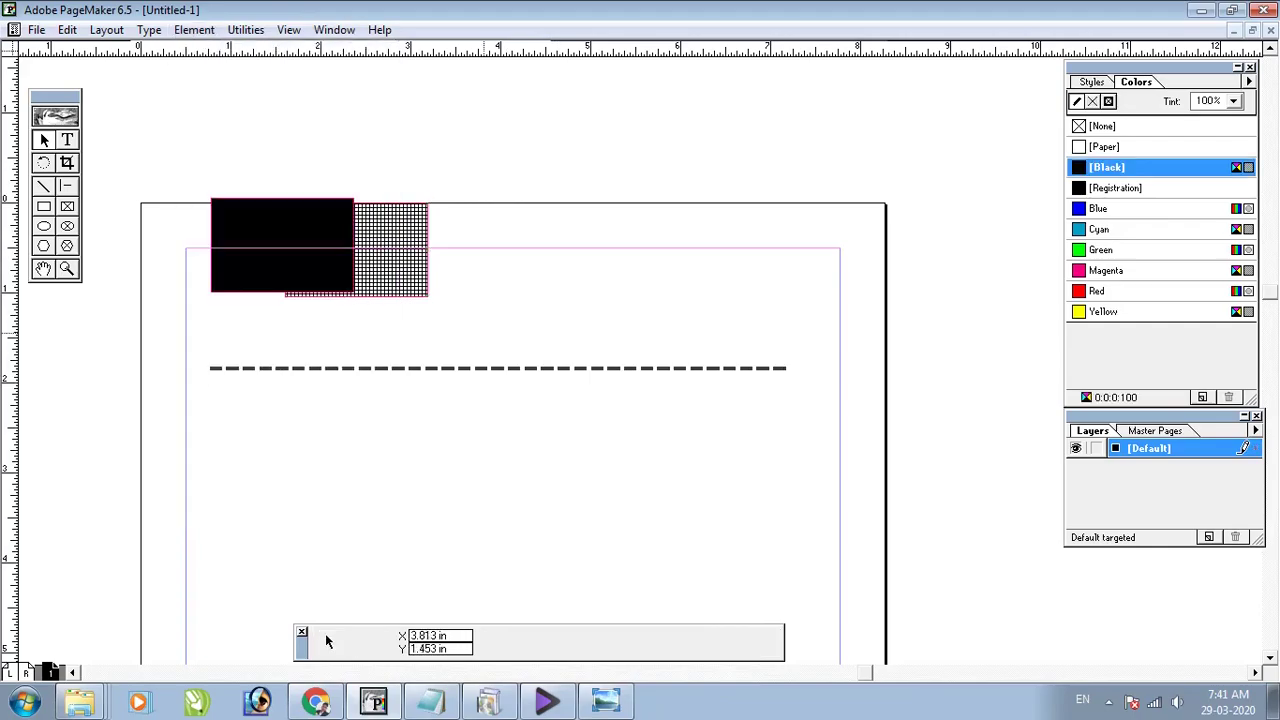
drag(282, 245, 523, 301)
Group the black and grid-filled rectangles and lock the group's position
drag(229, 157, 709, 371)
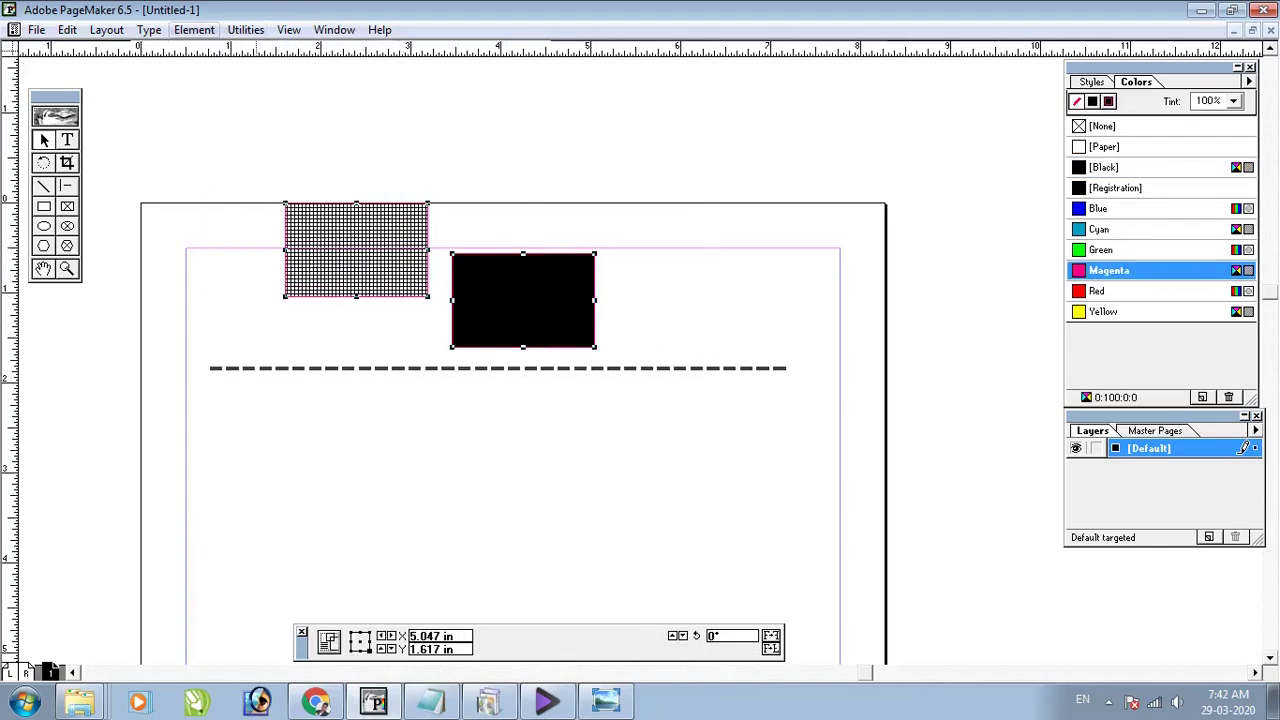
key(ctrl+g)
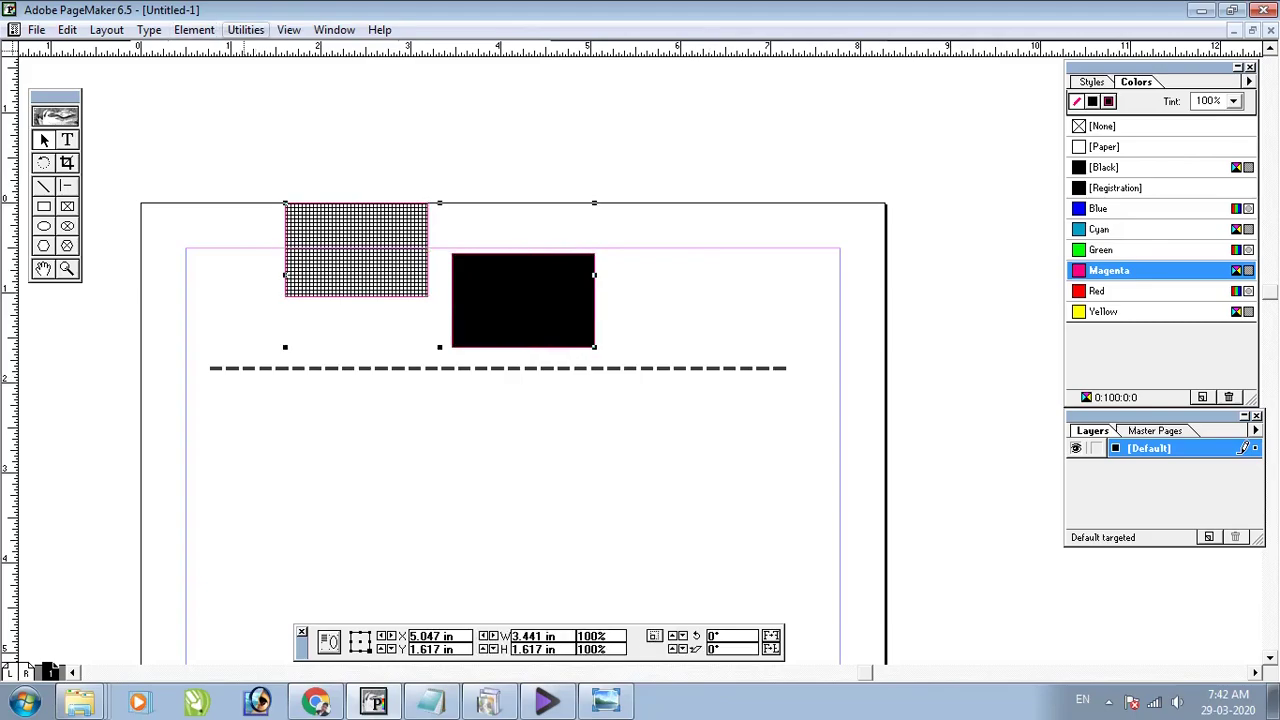
click(194, 29)
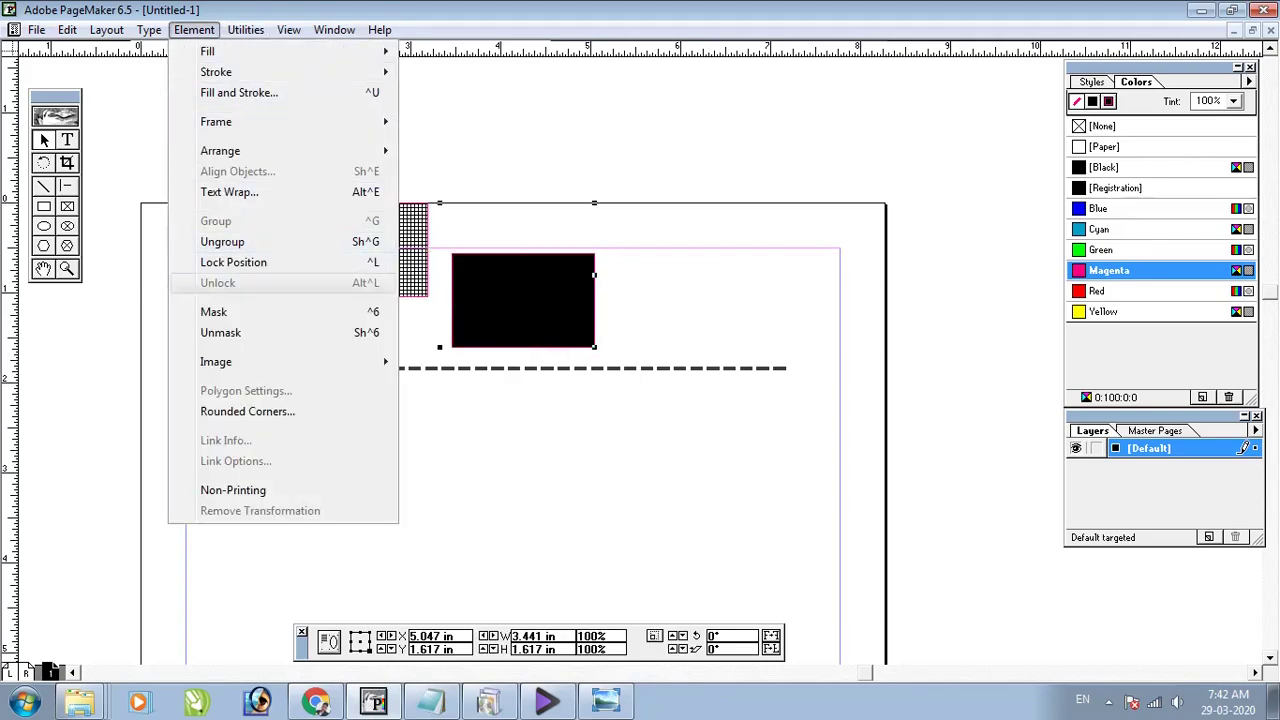
click(233, 262)
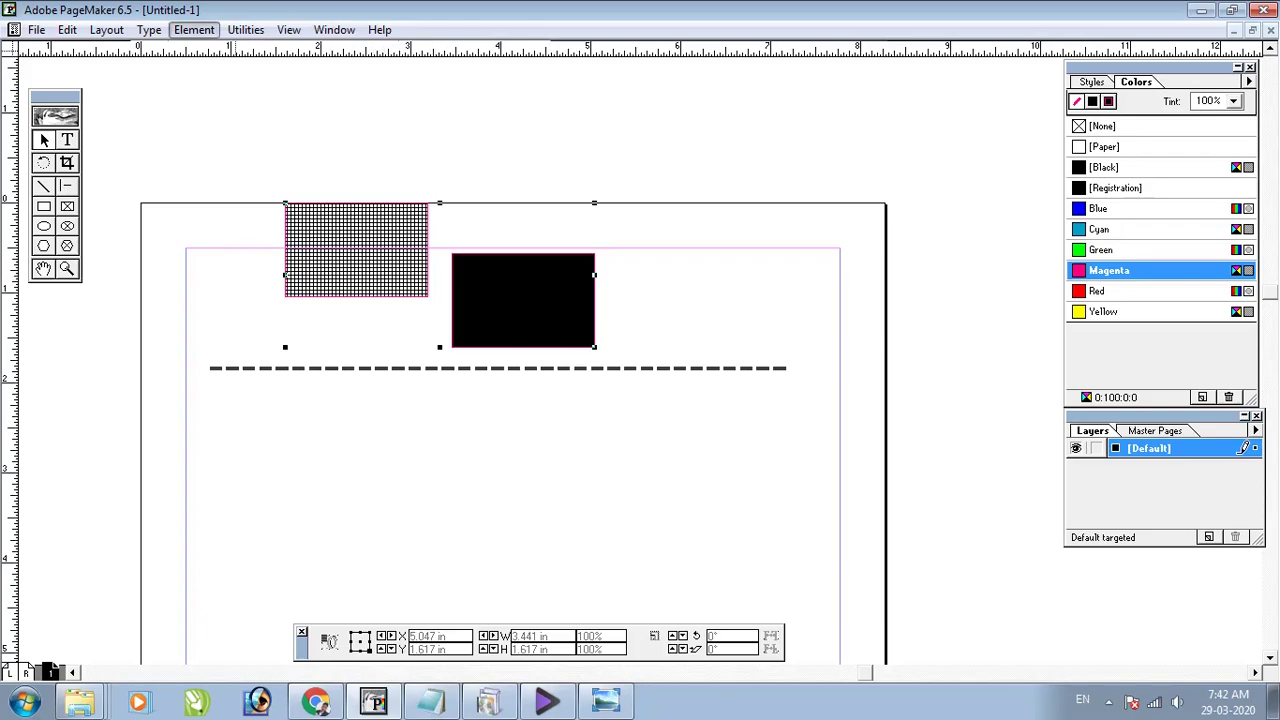
Unlock the rectangle group and select it together with the dashed line
click(194, 29)
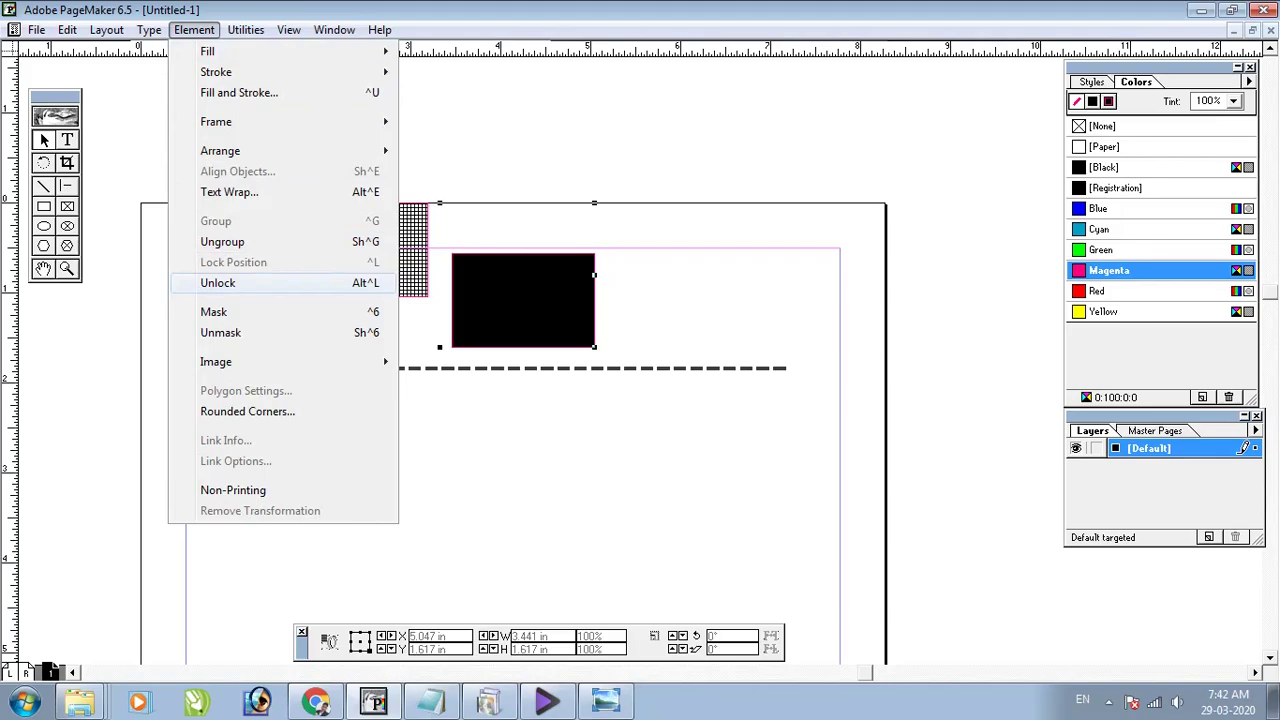
click(218, 283)
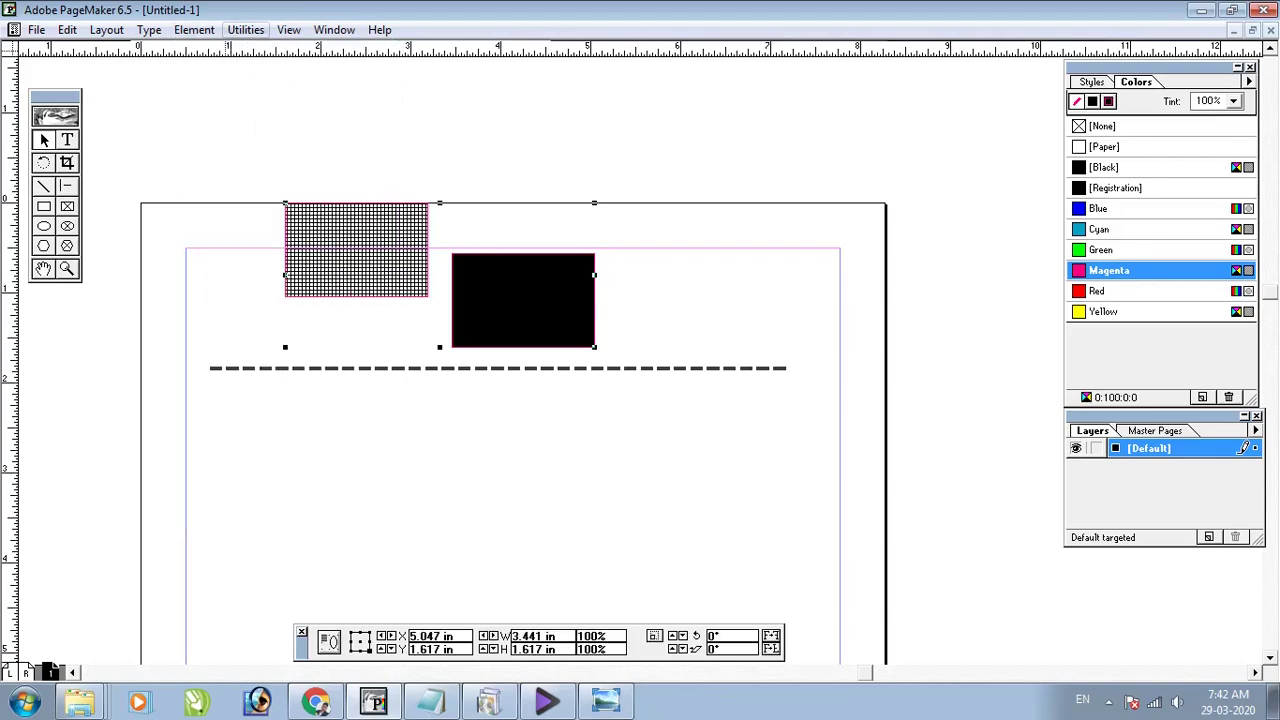
click(245, 29)
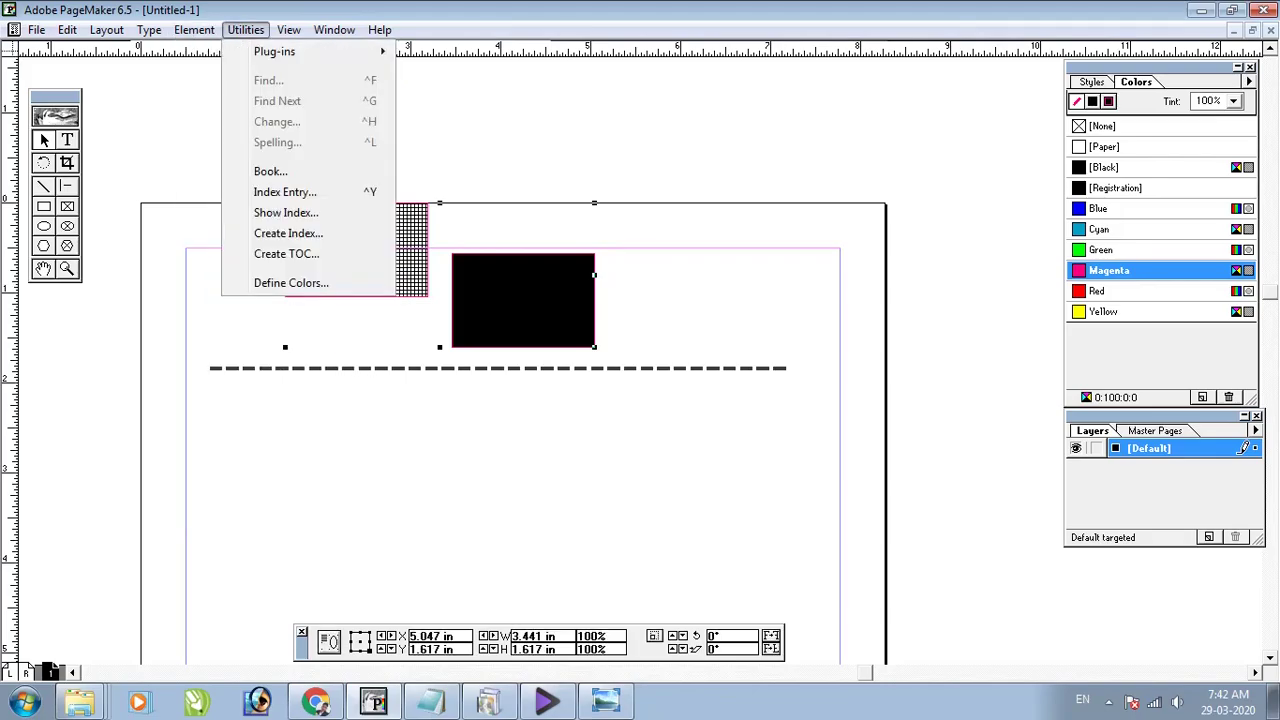
click(620, 255)
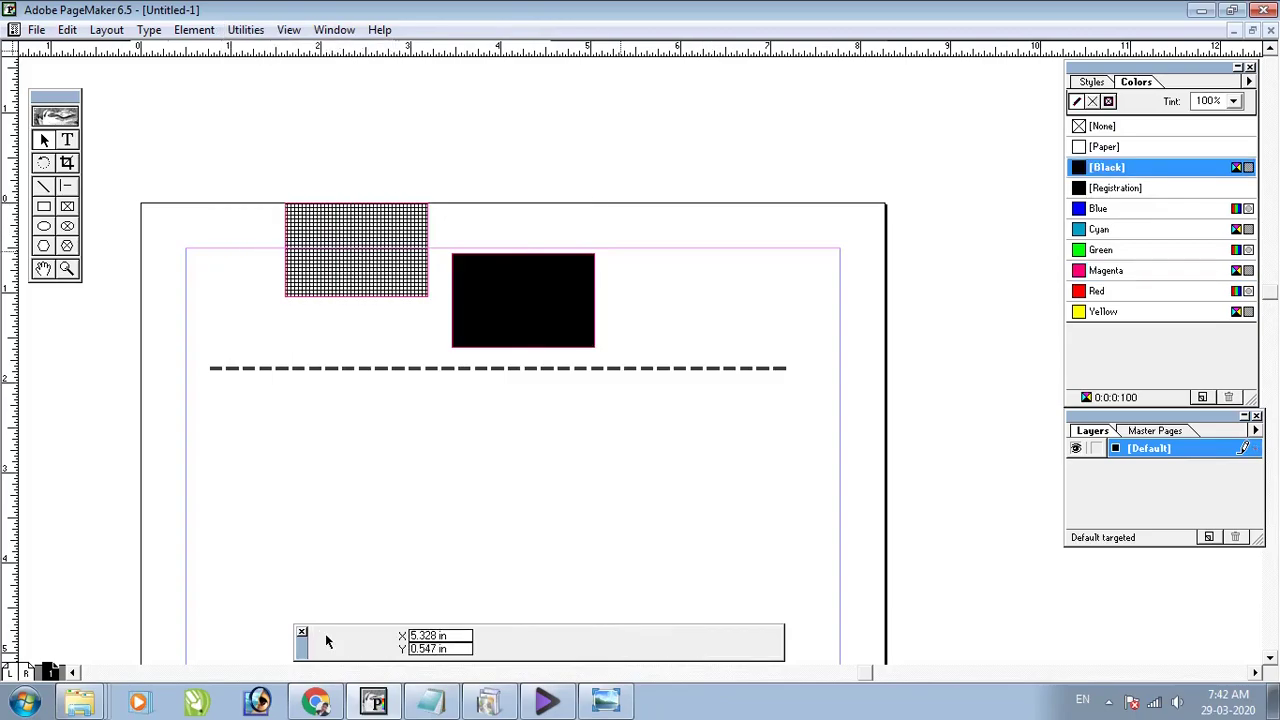
drag(154, 137, 837, 480)
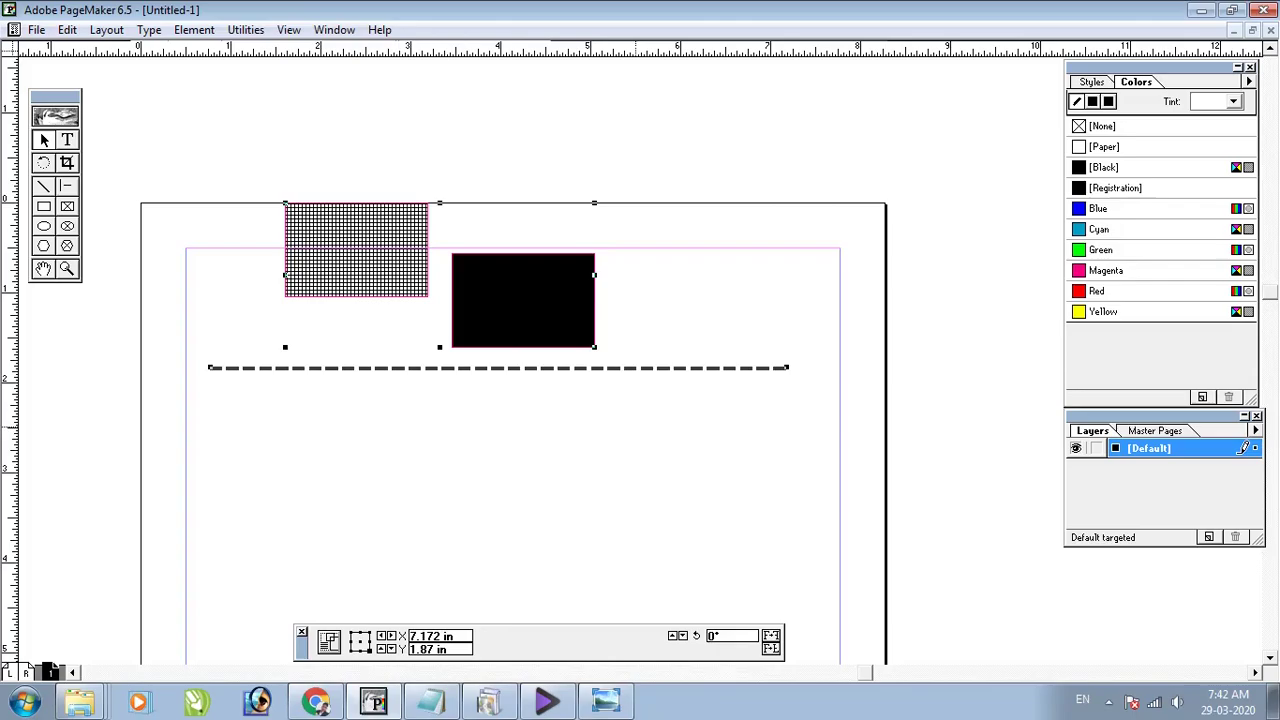
Open Microsoft Office Excel 2007 and enter tom, som and tom in cells A1 to C1
click(24, 701)
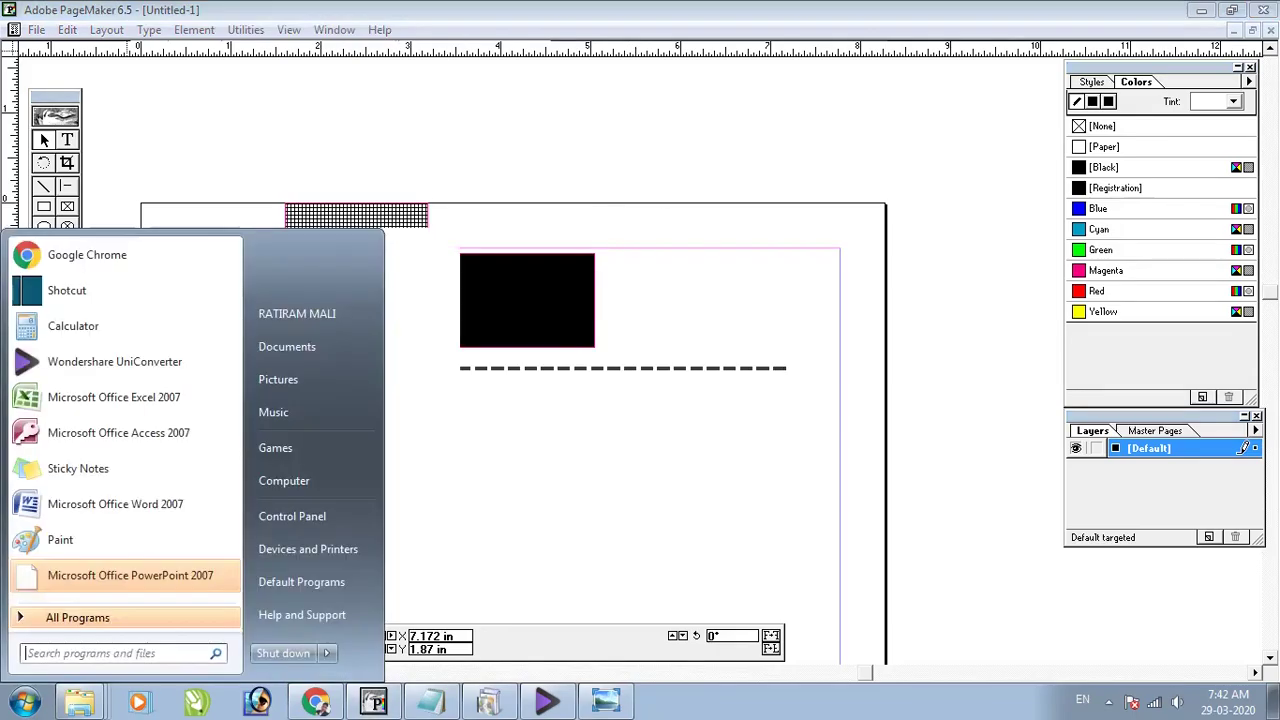
click(114, 397)
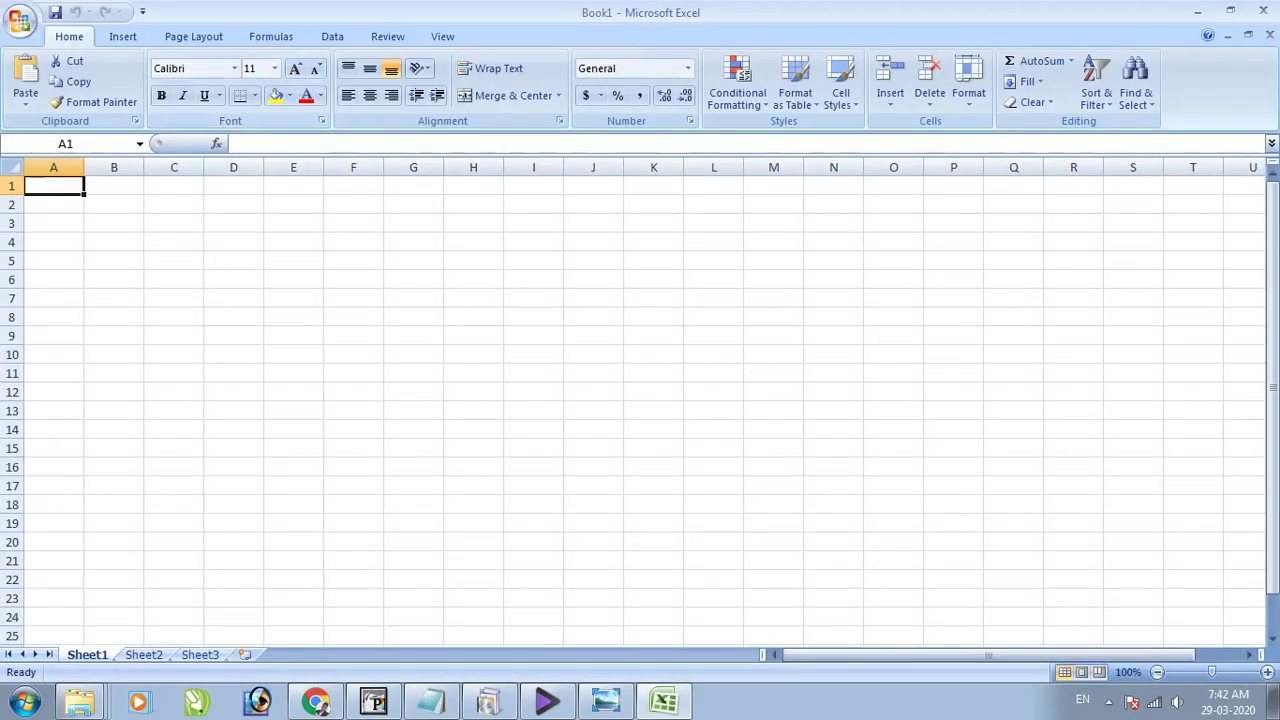
text(tom)
key(Tab)
text(som)
key(Tab)
text(tom)
key(Return)
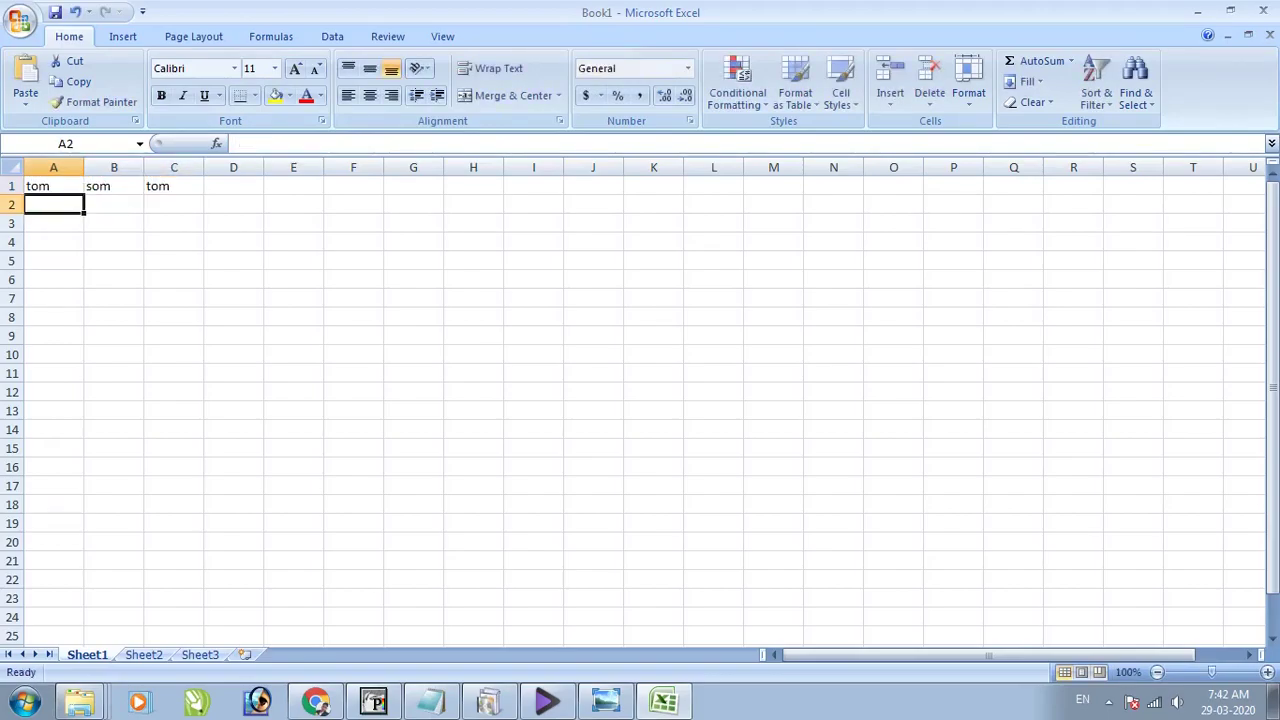
Enter 12345, 5668 and 8542 in cells A2 to C2
text(12345)
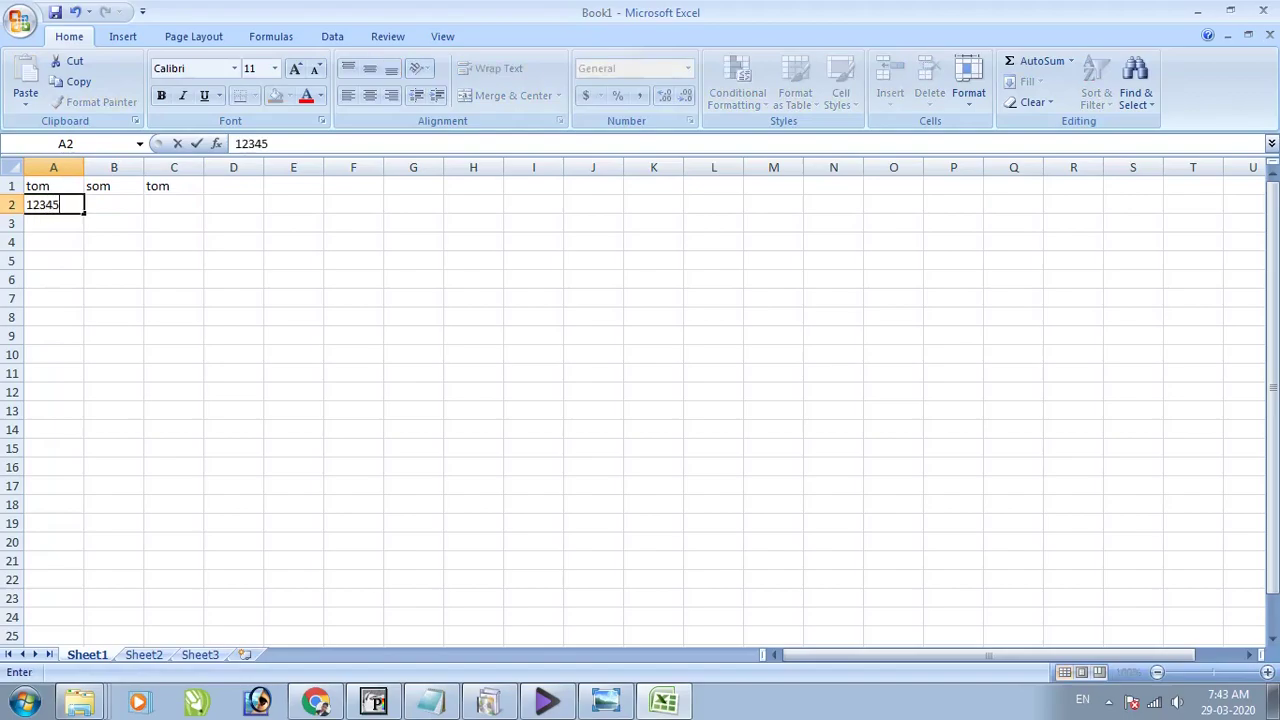
key(Tab)
text(5668)
key(Tab)
text(8542)
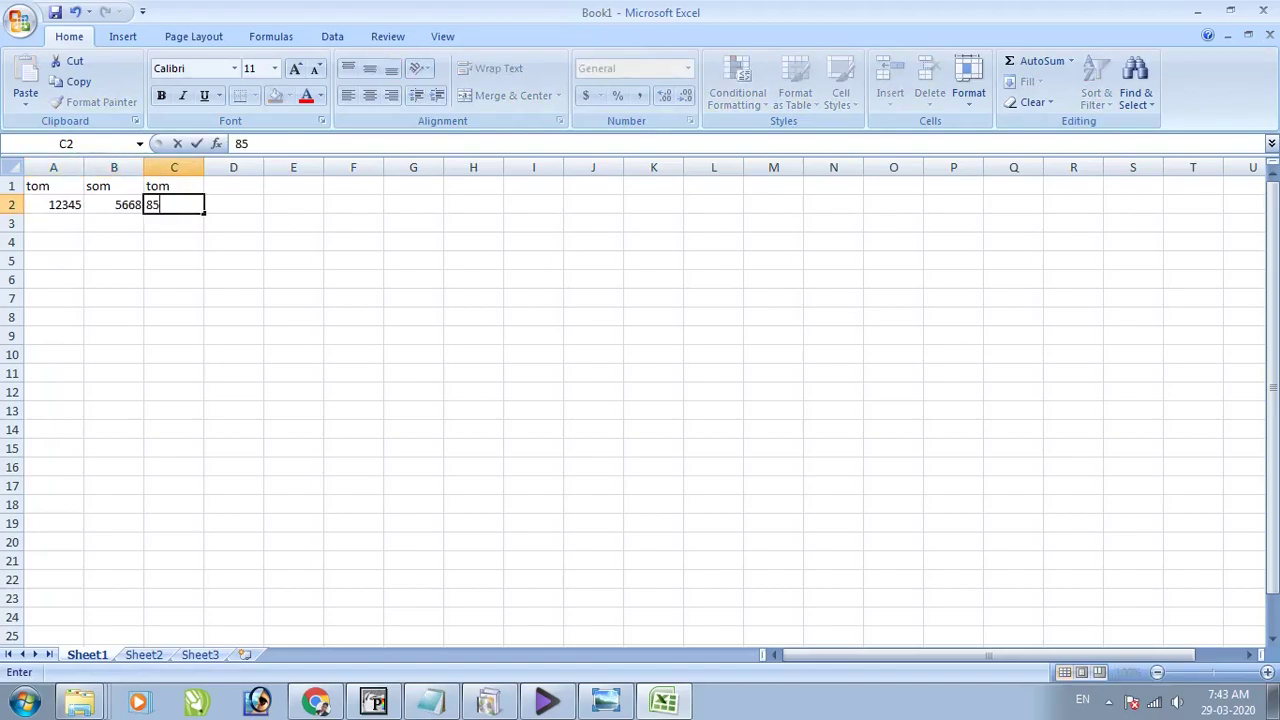
key(Tab)
Copy cells A1:C2, switch to PageMaker and paste them as a Microsoft Office Excel Worksheet object below the dashed line
drag(54, 187, 174, 205)
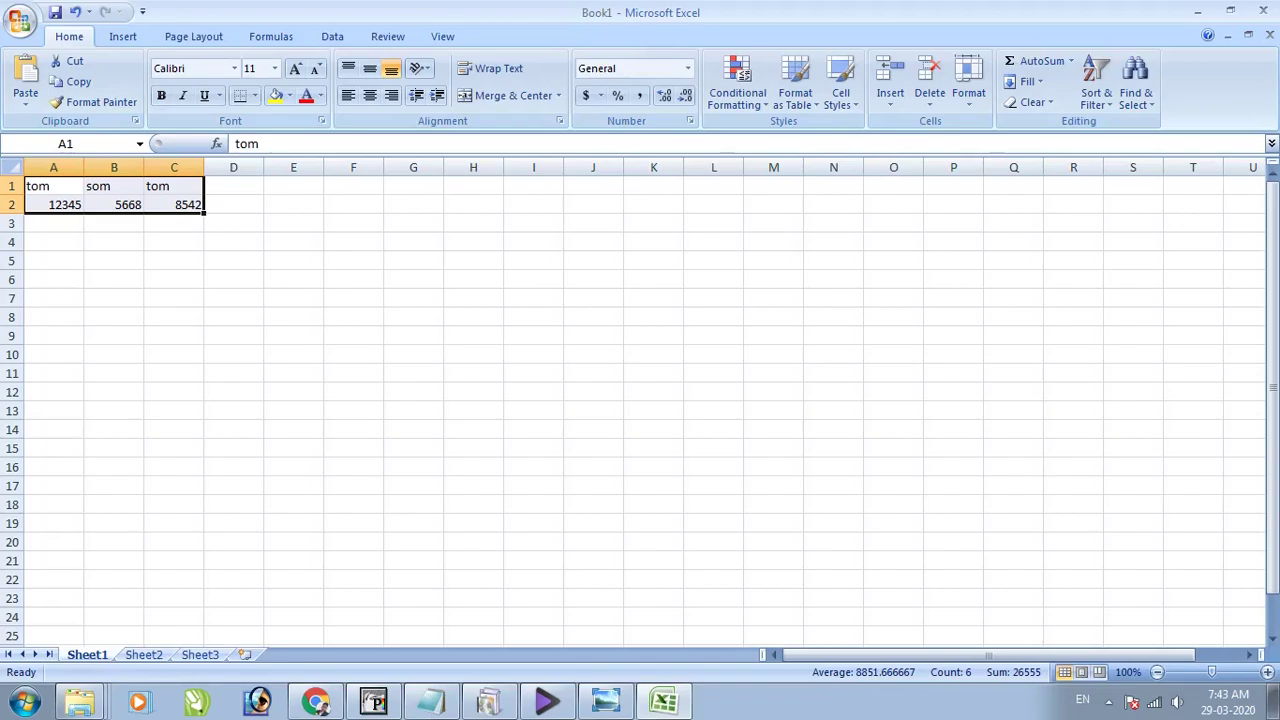
key(ctrl+c)
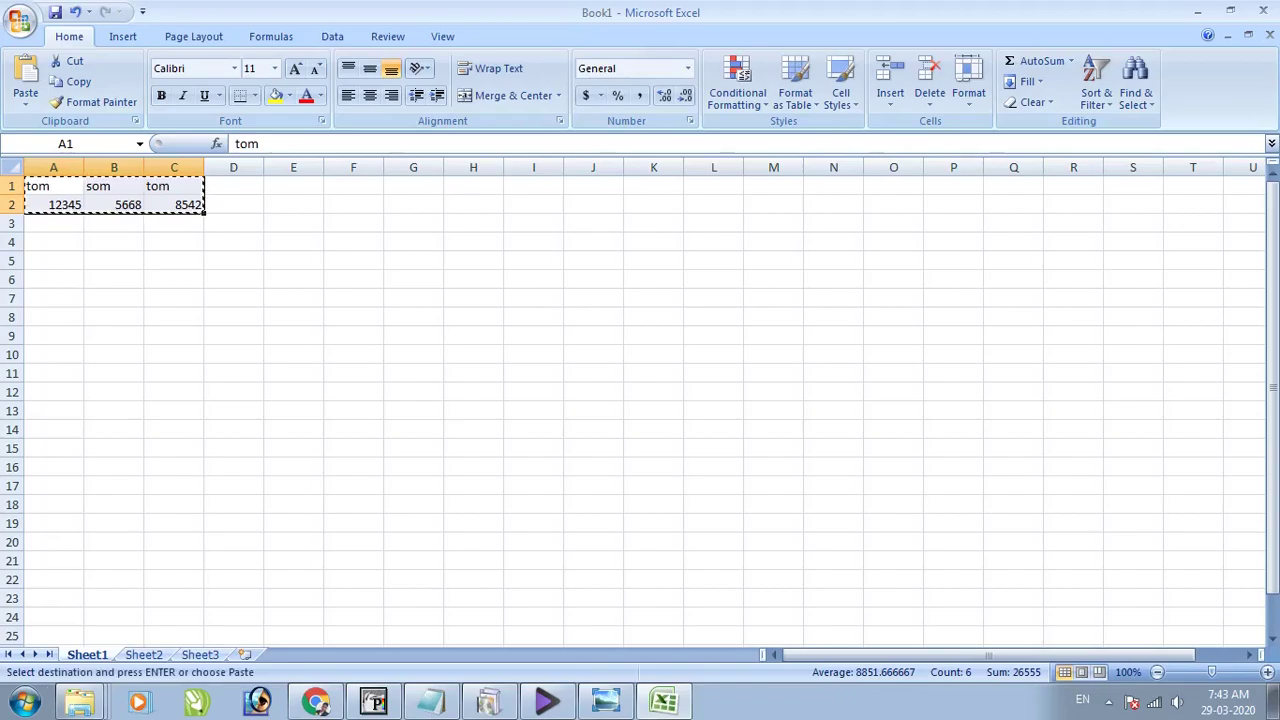
click(374, 702)
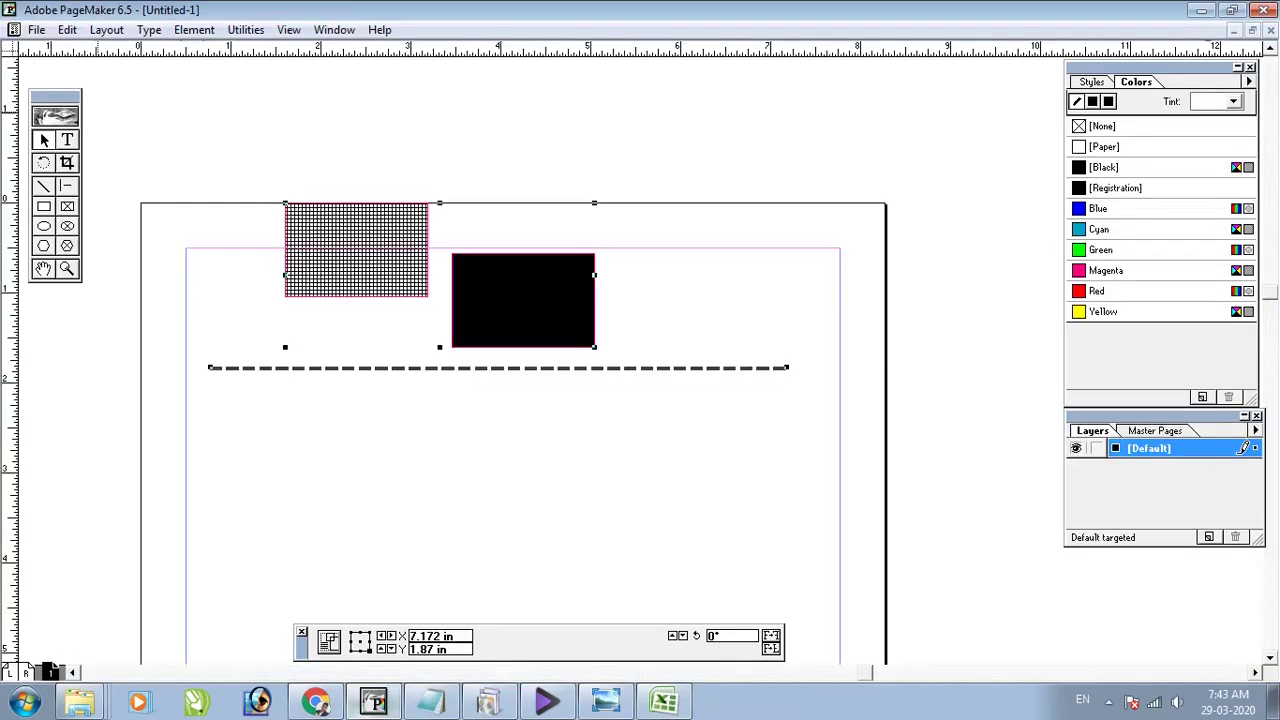
click(67, 29)
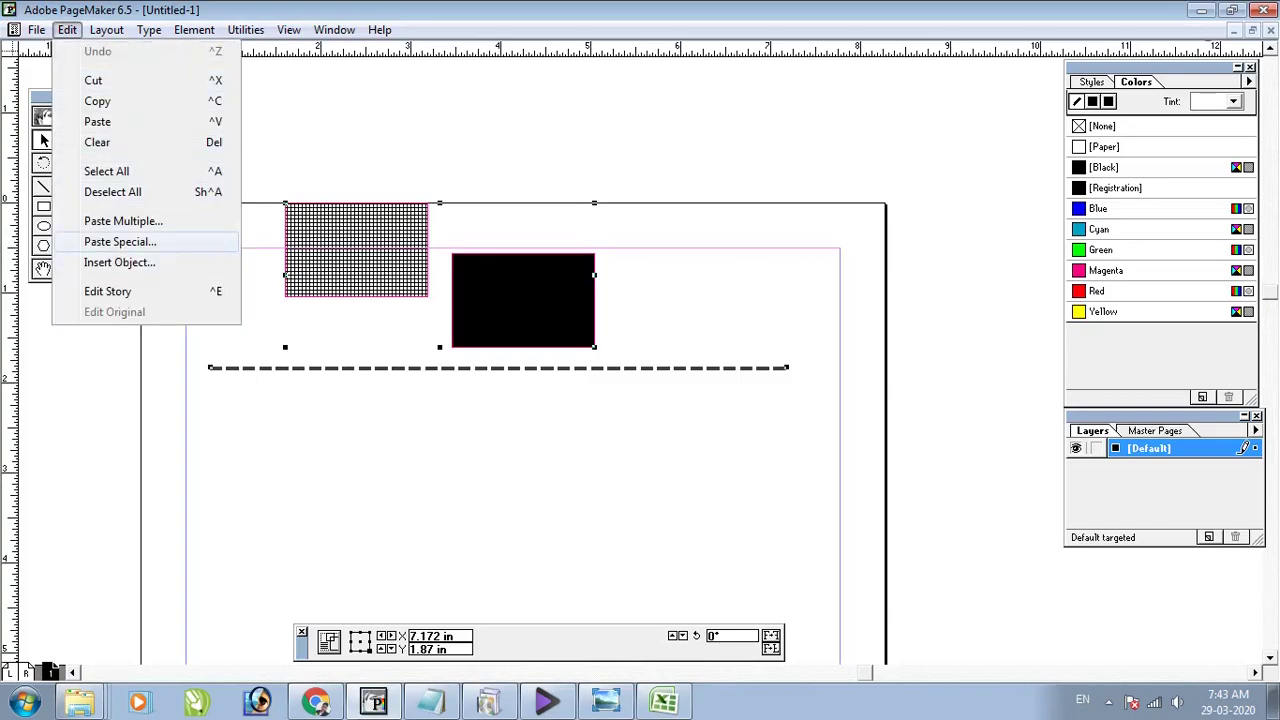
click(120, 241)
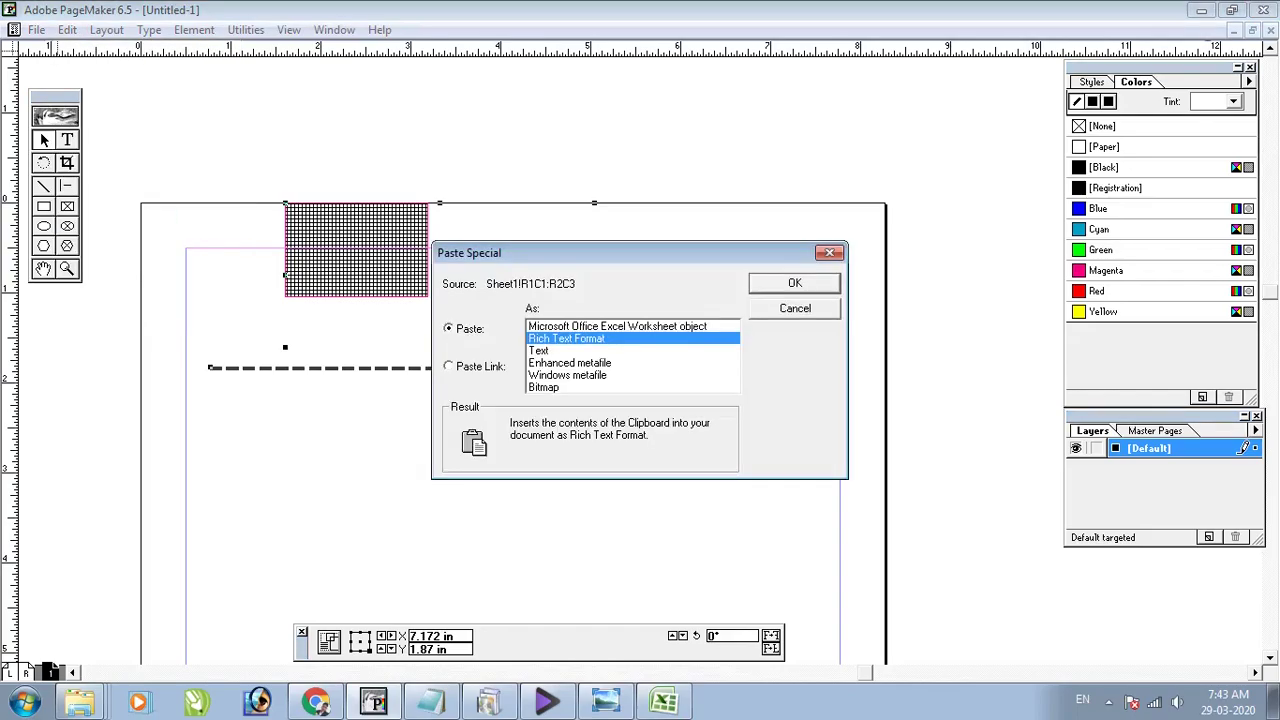
drag(600, 253, 574, 194)
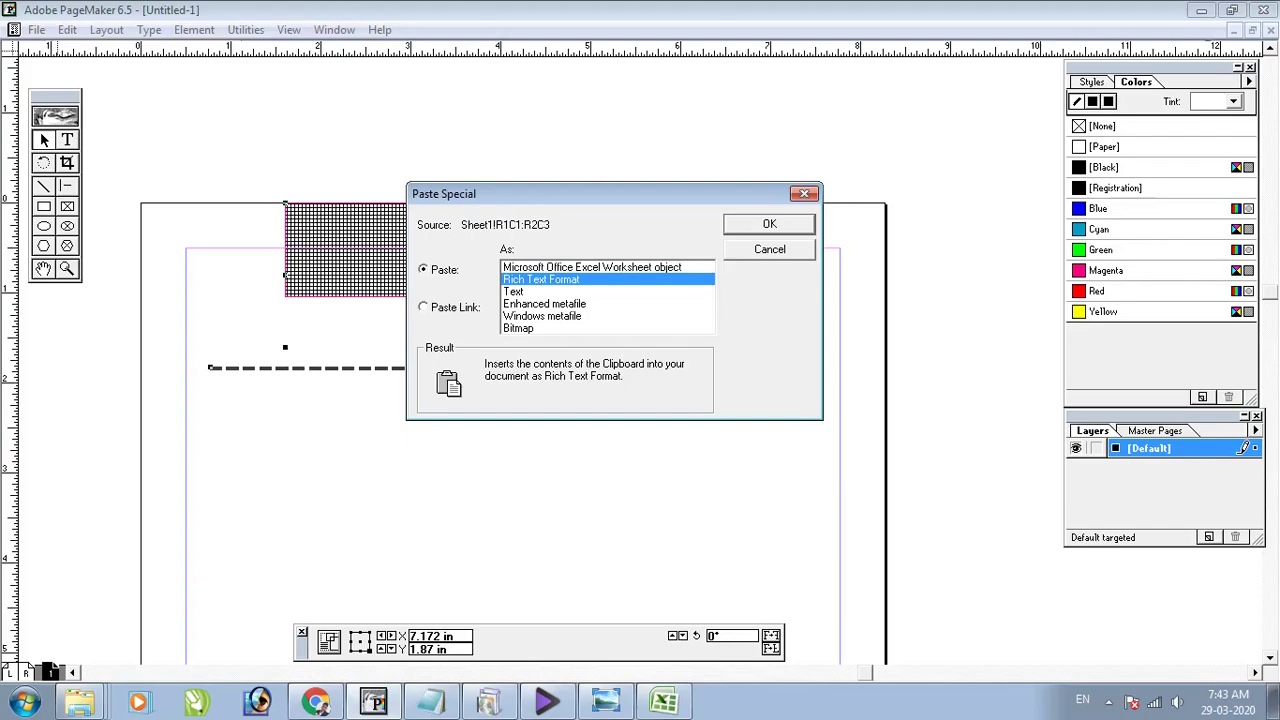
click(592, 267)
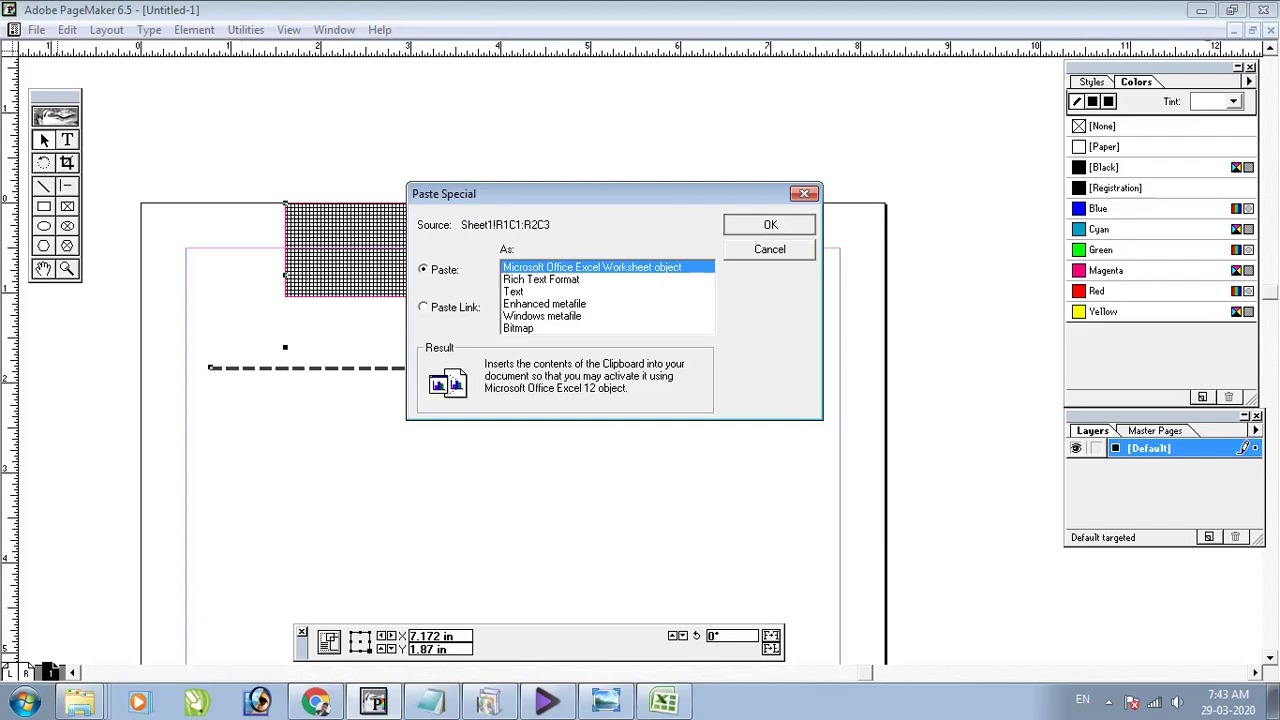
click(769, 224)
drag(636, 363, 483, 479)
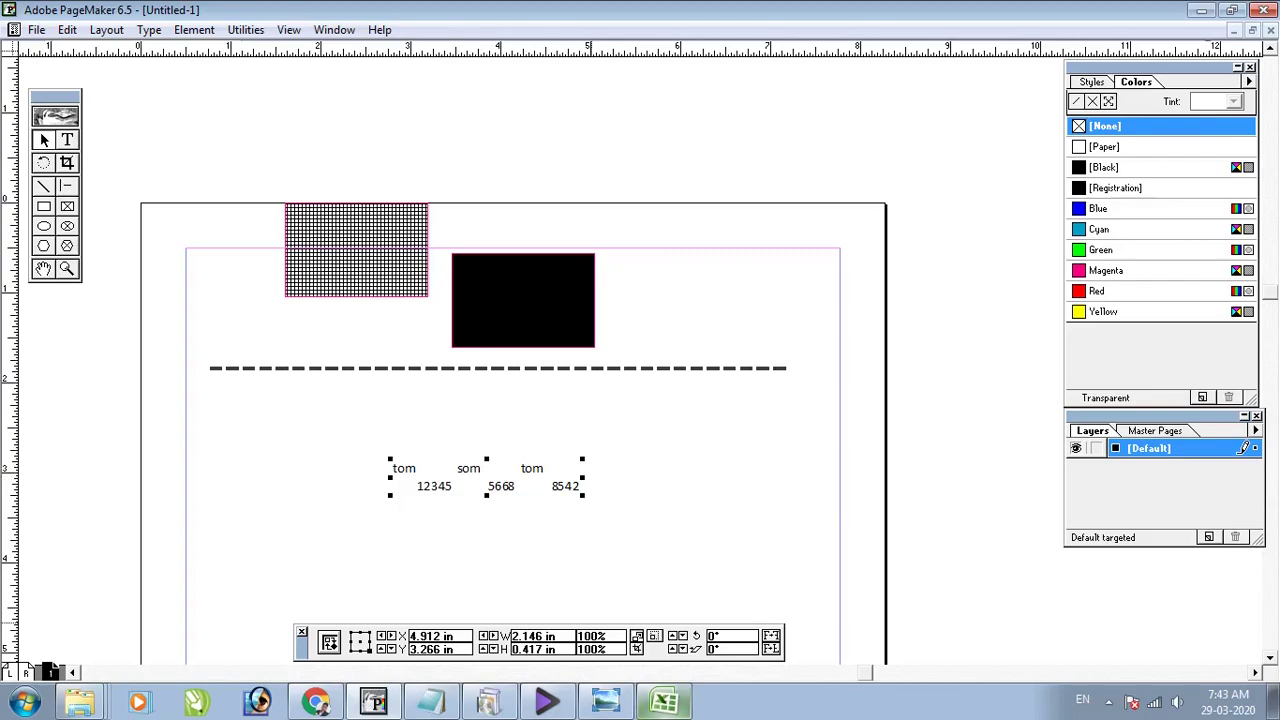
Switch back to Excel and apply All Borders to cells A1:C2
click(663, 701)
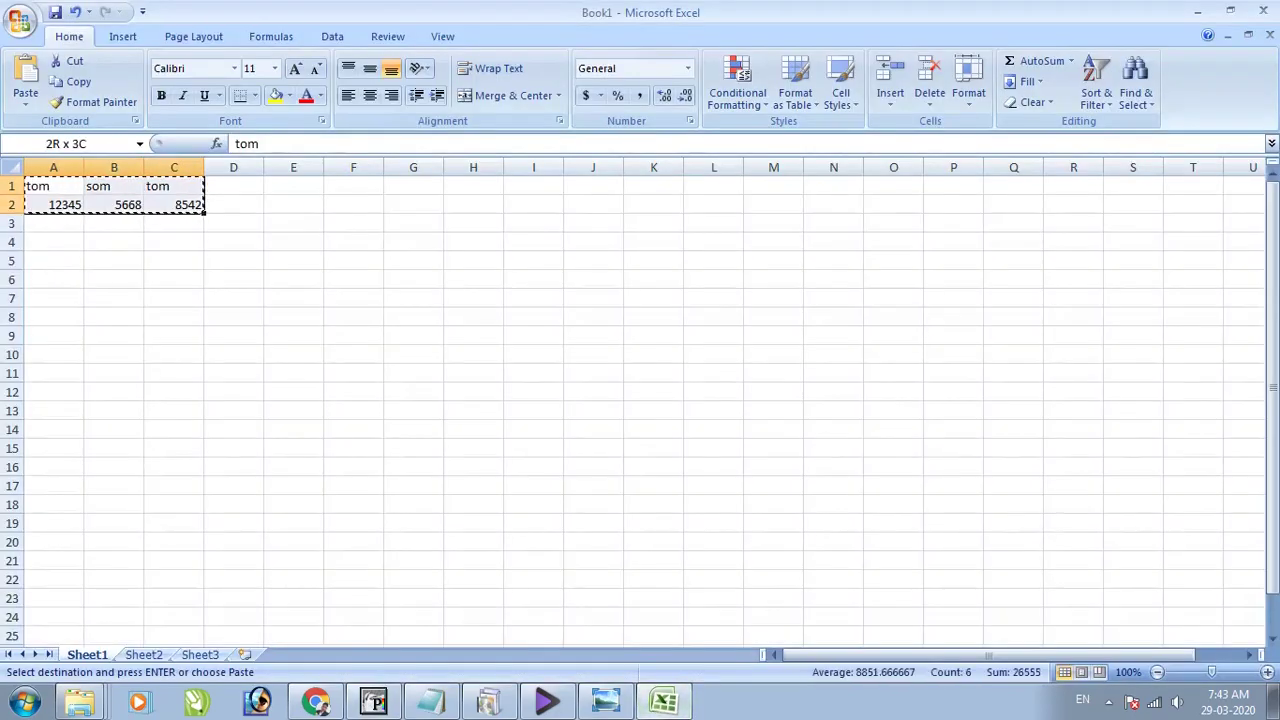
click(254, 95)
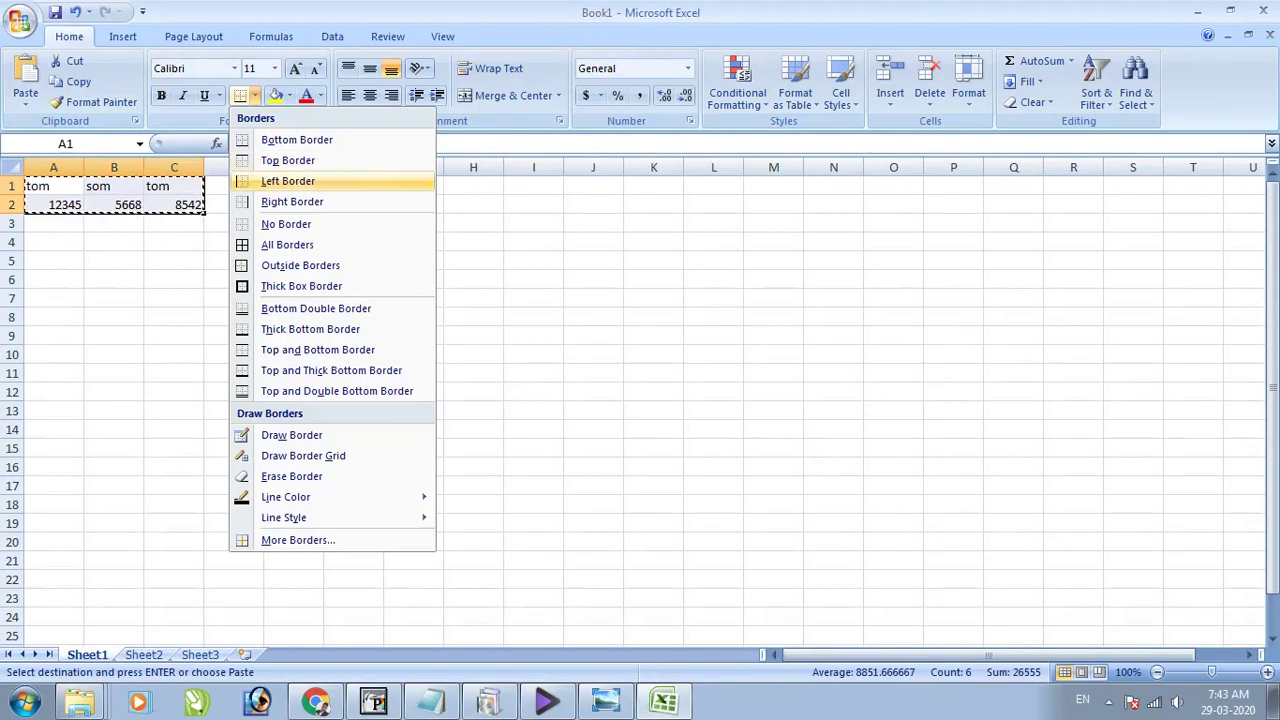
click(286, 246)
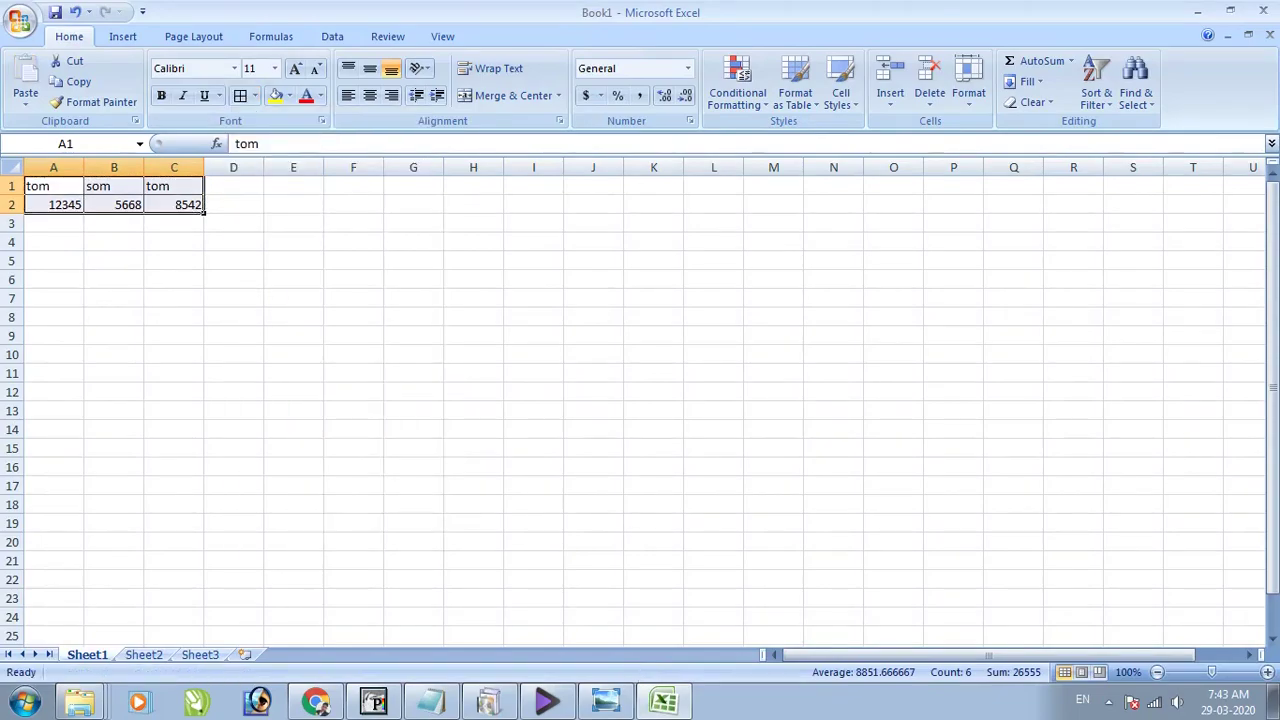
Copy the bordered cells and paste them into PageMaker as a Microsoft Office Excel Worksheet object
key(ctrl+c)
key(alt+Tab)
key(ctrl+v)
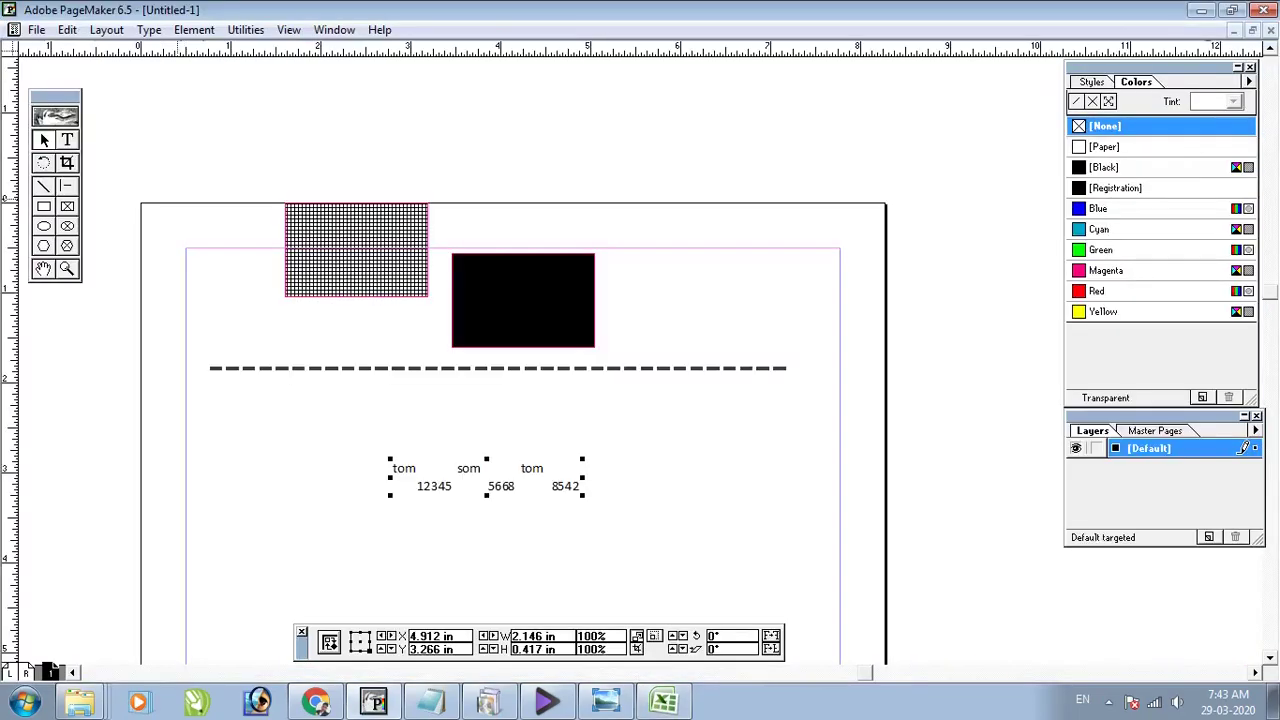
click(67, 30)
click(120, 242)
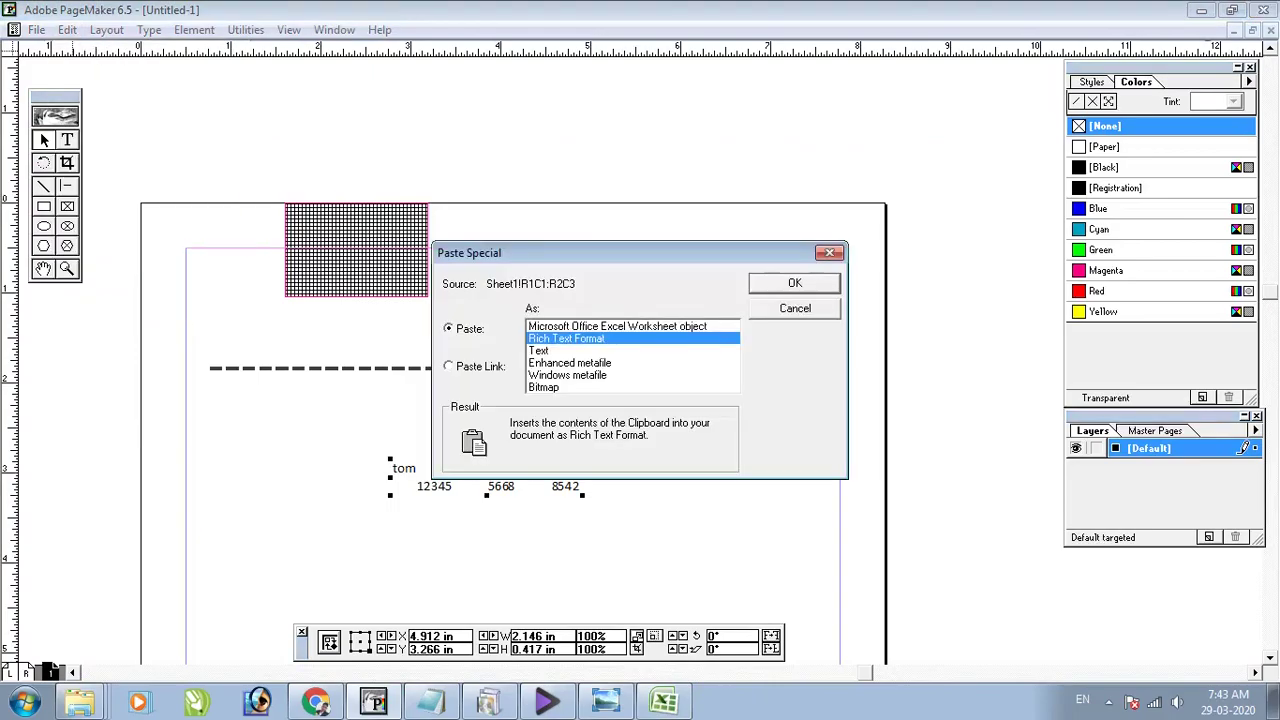
key(Up)
key(Return)
Move the bordered table beside the borderless one and resize it to about 0.375 in high
drag(660, 364, 706, 462)
drag(602, 454, 606, 383)
drag(700, 386, 698, 429)
Open the bordered table's source in Excel and close Excel again
double_click(696, 438)
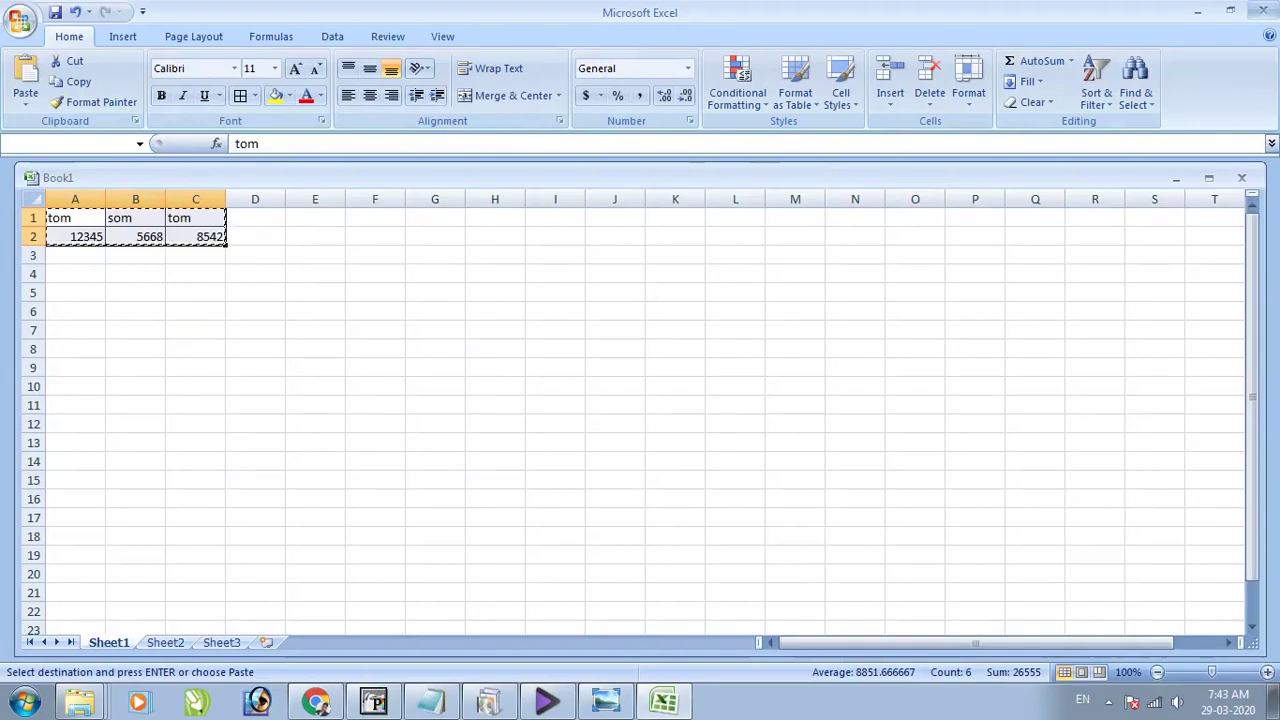
click(1263, 10)
click(643, 397)
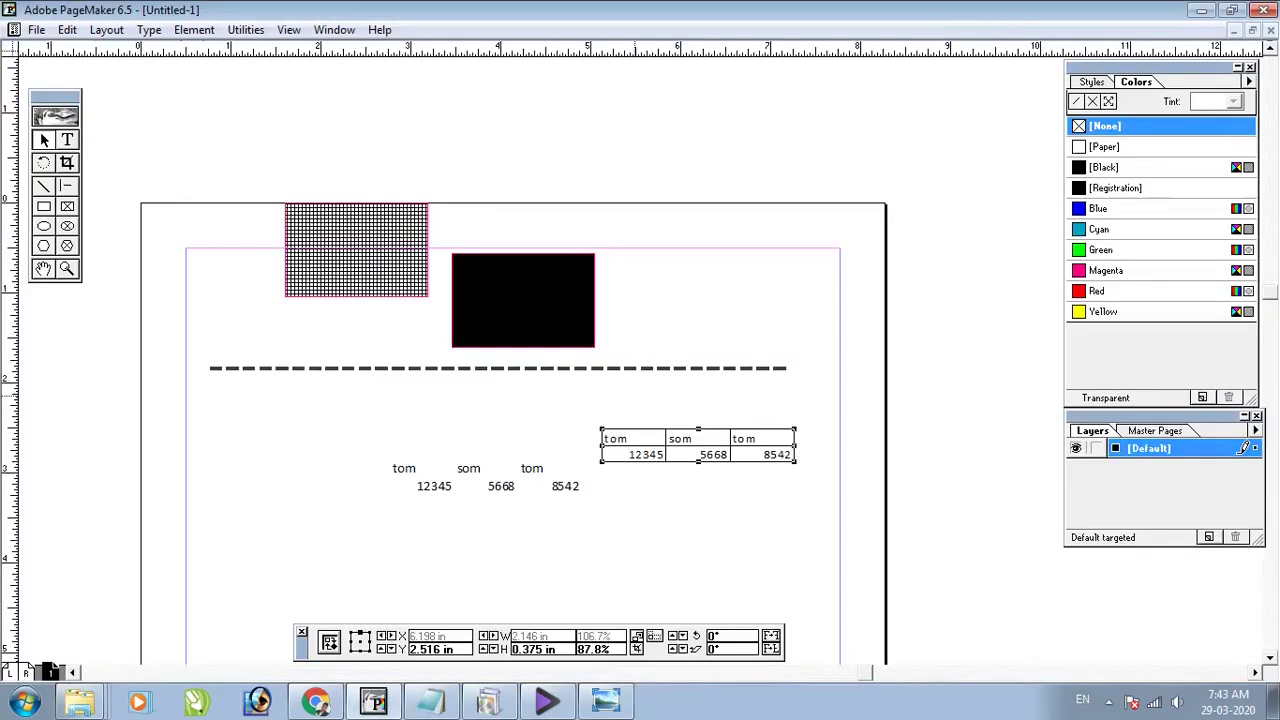
Enlarge the bordered table to about 8.286 by 1.305 in and place it across the page width below the dashed line
drag(760, 450, 326, 405)
drag(430, 420, 986, 600)
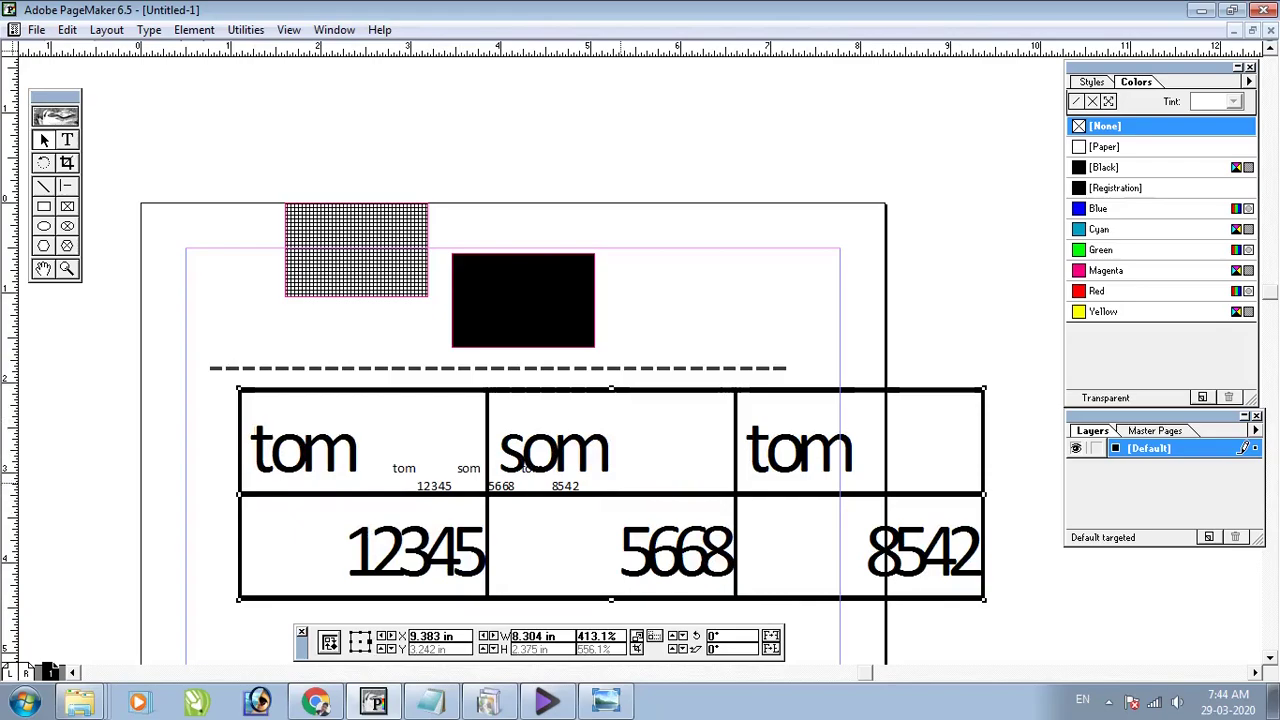
drag(620, 455, 528, 404)
drag(891, 549, 889, 453)
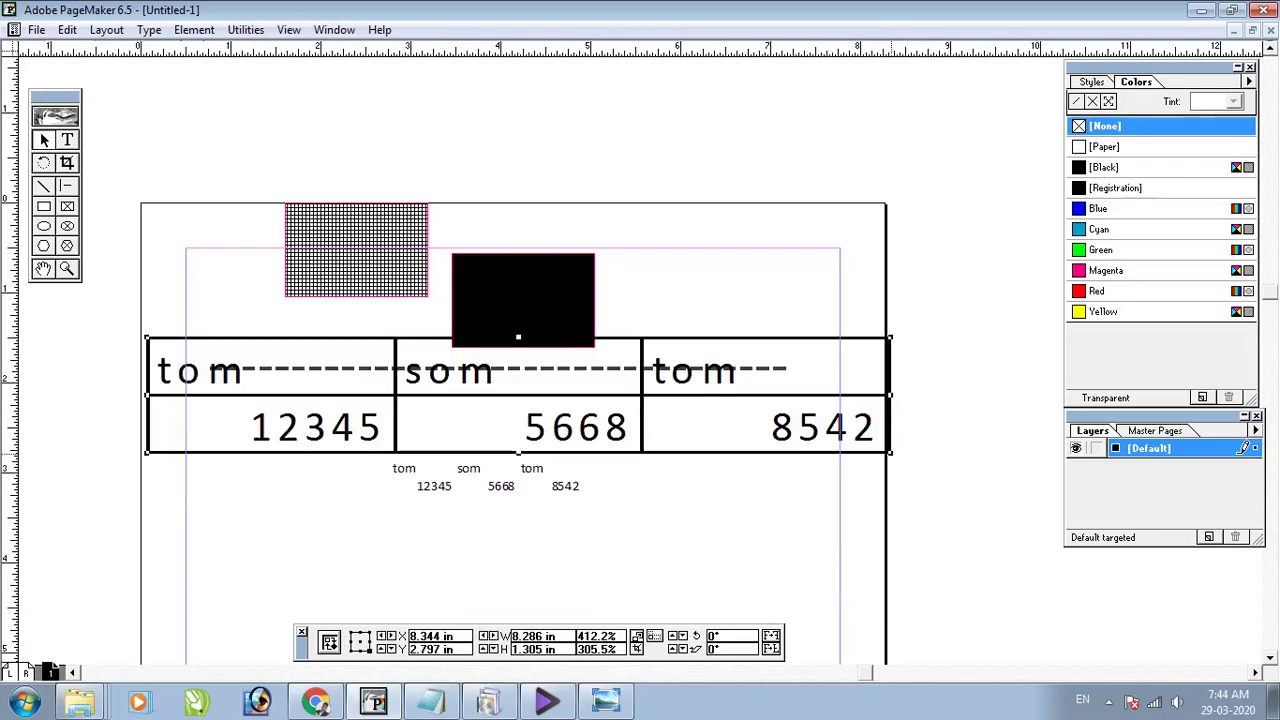
drag(568, 396, 565, 464)
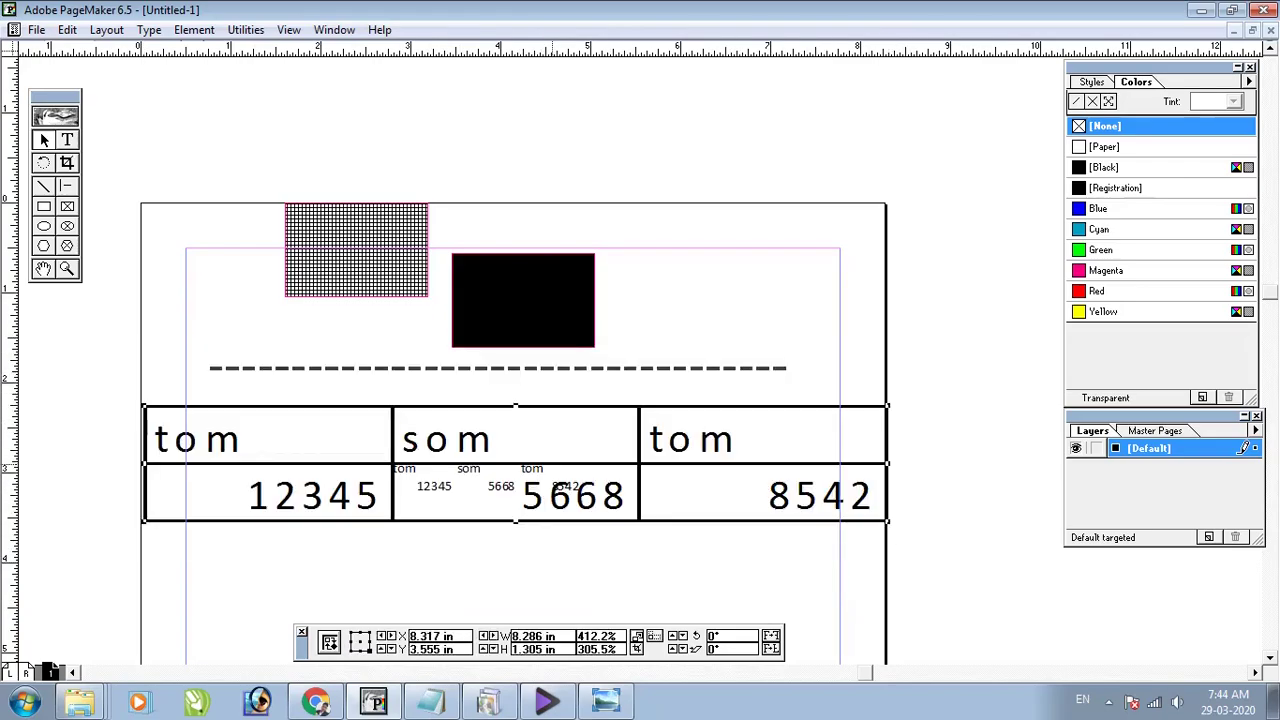
Delete the bordered table and all remaining objects on the page: both rectangles, the dashed line and the borderless table
key(Delete)
drag(155, 126, 819, 552)
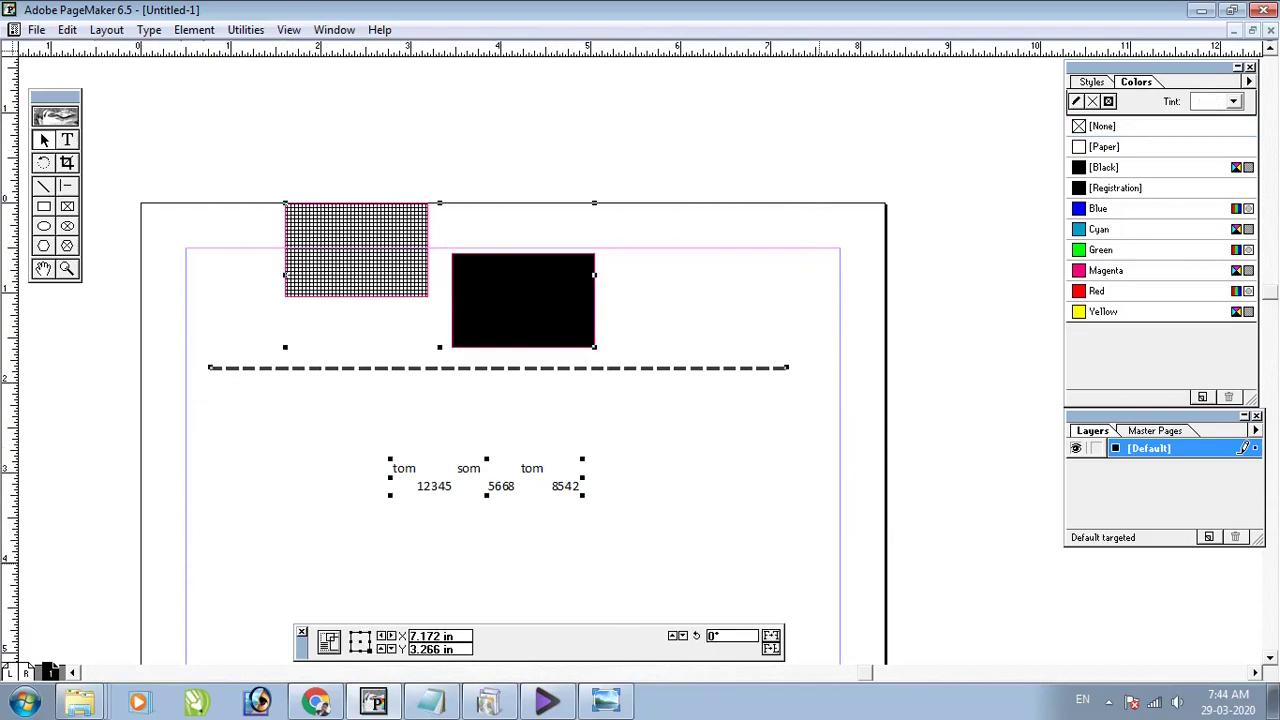
key(Delete)
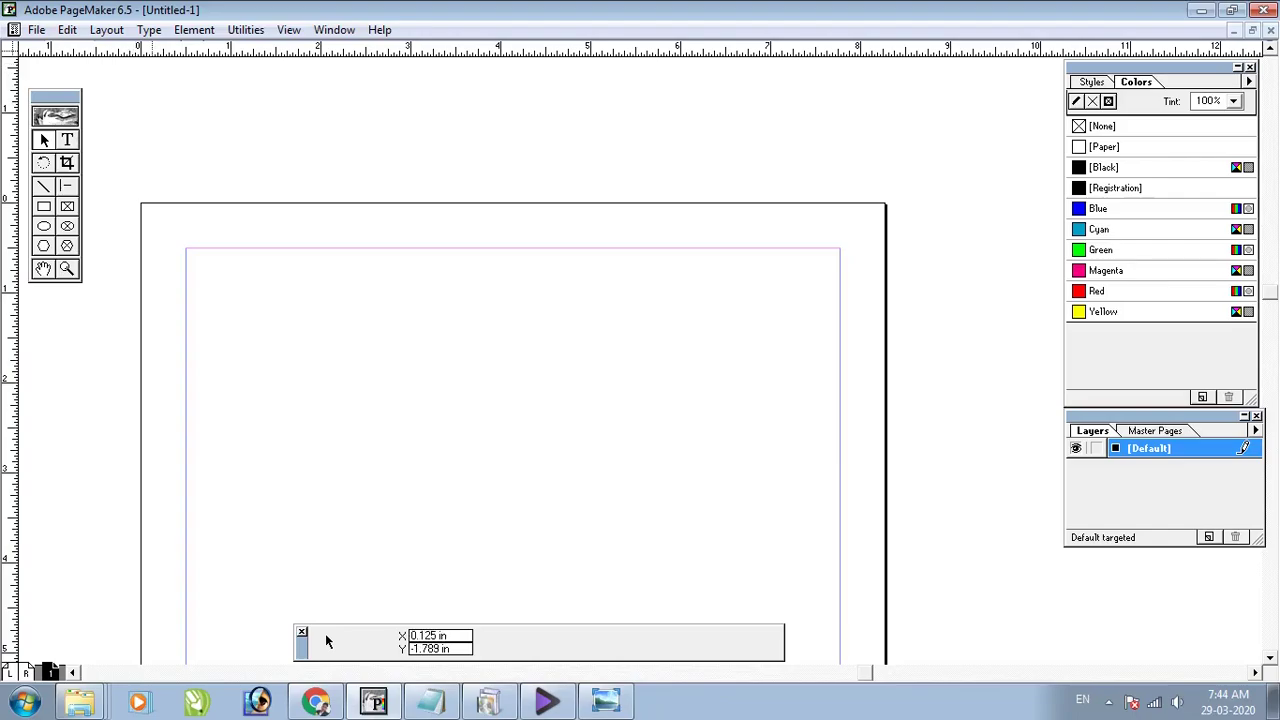
Review the available Layout and Type commands, including the Horizontal Scale presets
key(alt+e)
key(Right)
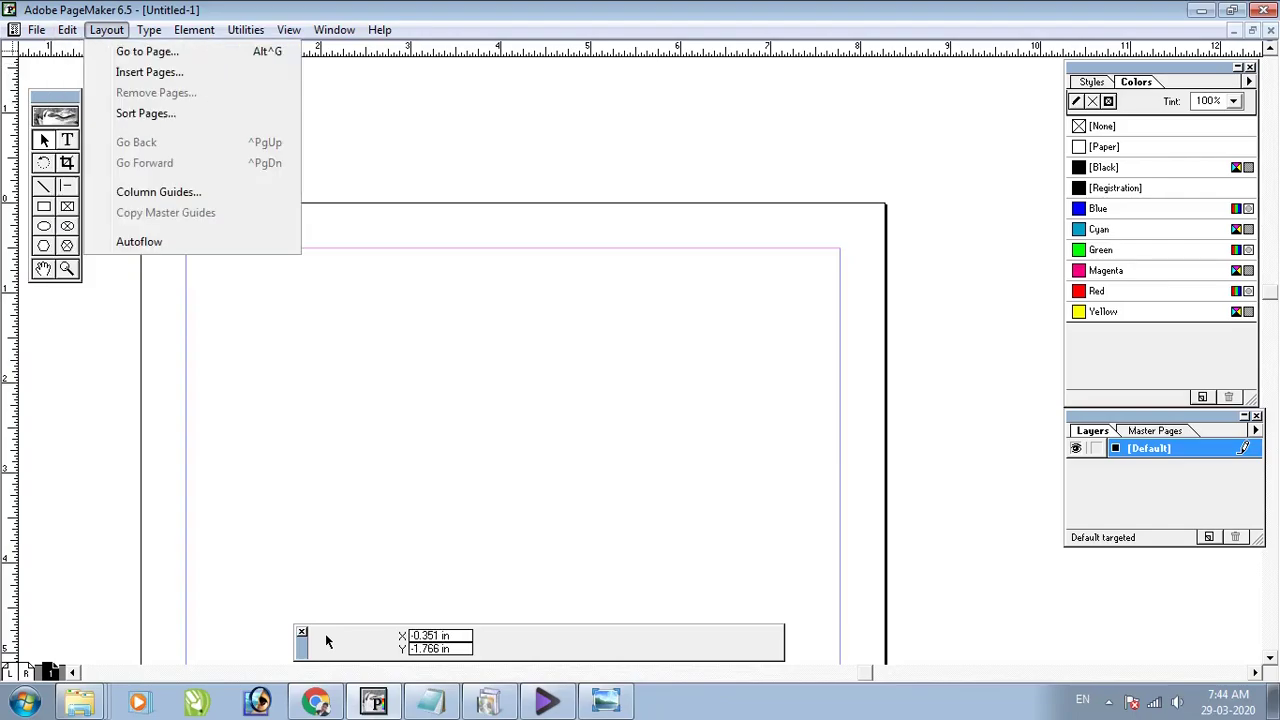
key(Right)
key(Down)
key(Down)
key(Down)
key(Down)
key(Down)
key(Down)
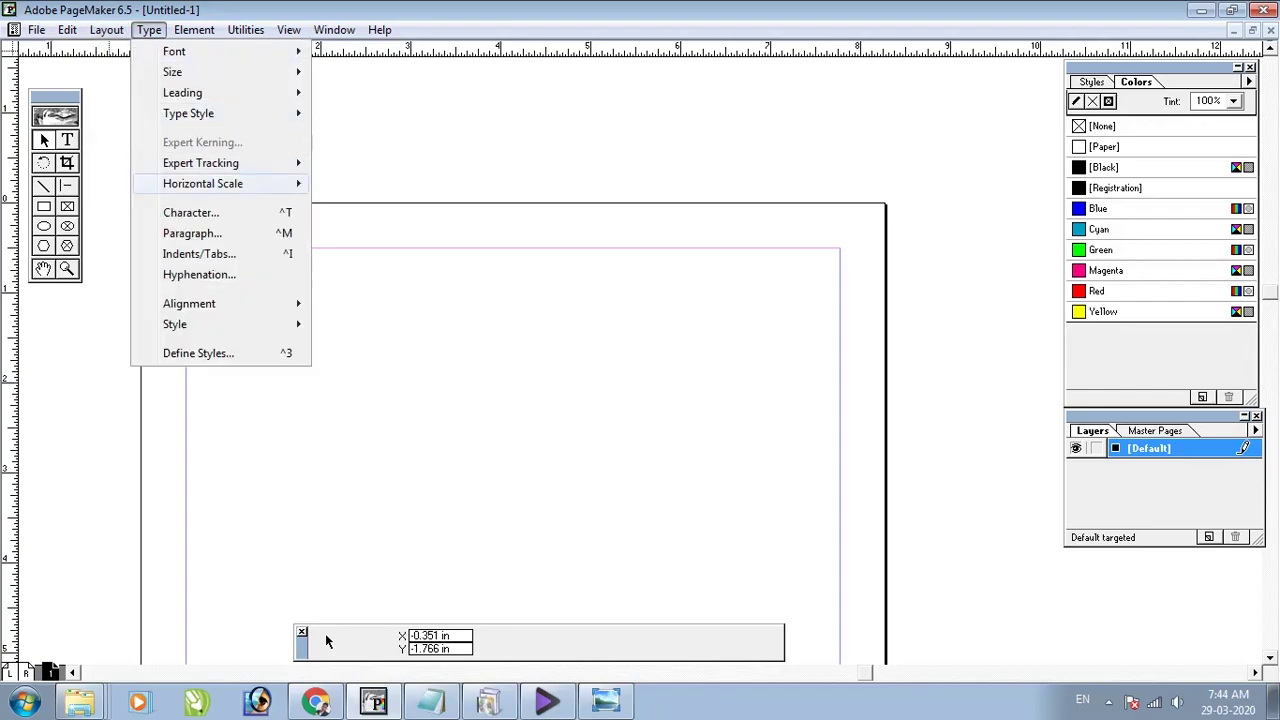
key(Right)
key(Left)
key(Right)
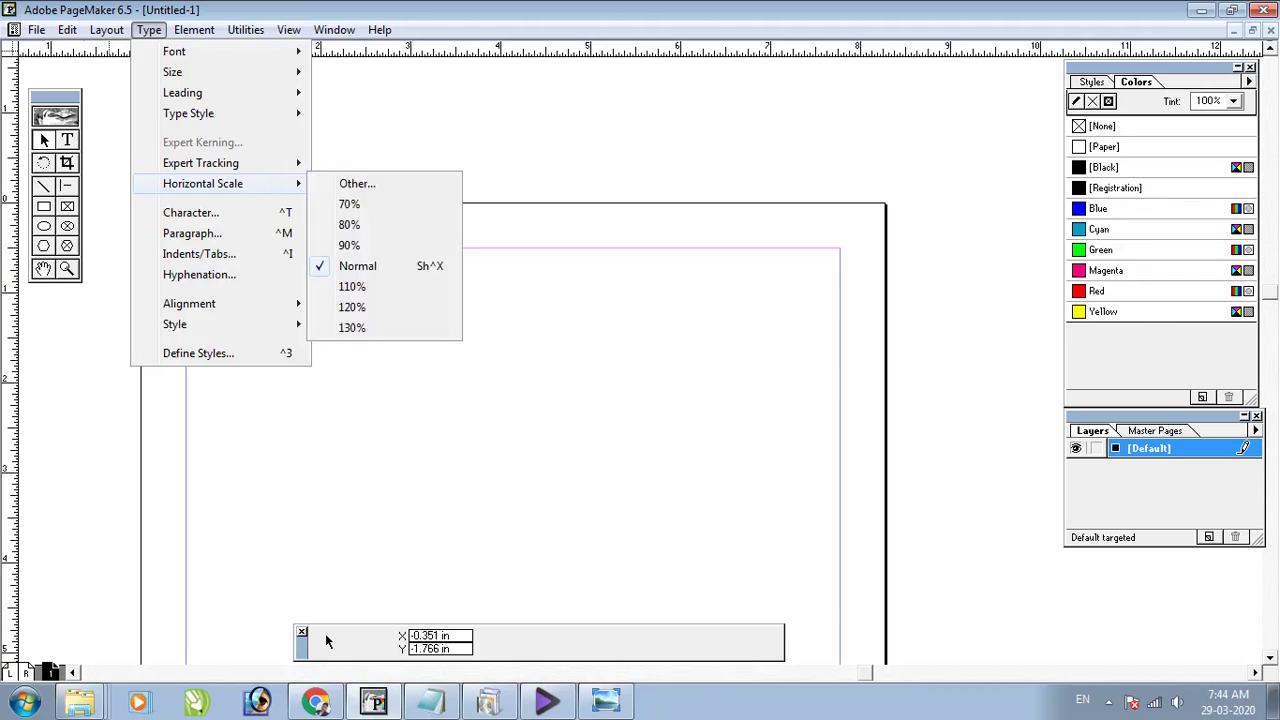
key(Left)
key(Down)
key(Down)
key(Down)
key(Up)
key(Up)
key(Up)
key(Up)
key(Up)
key(Up)
key(Up)
key(Up)
Review the available Element, Utilities, View and Window commands
key(Right)
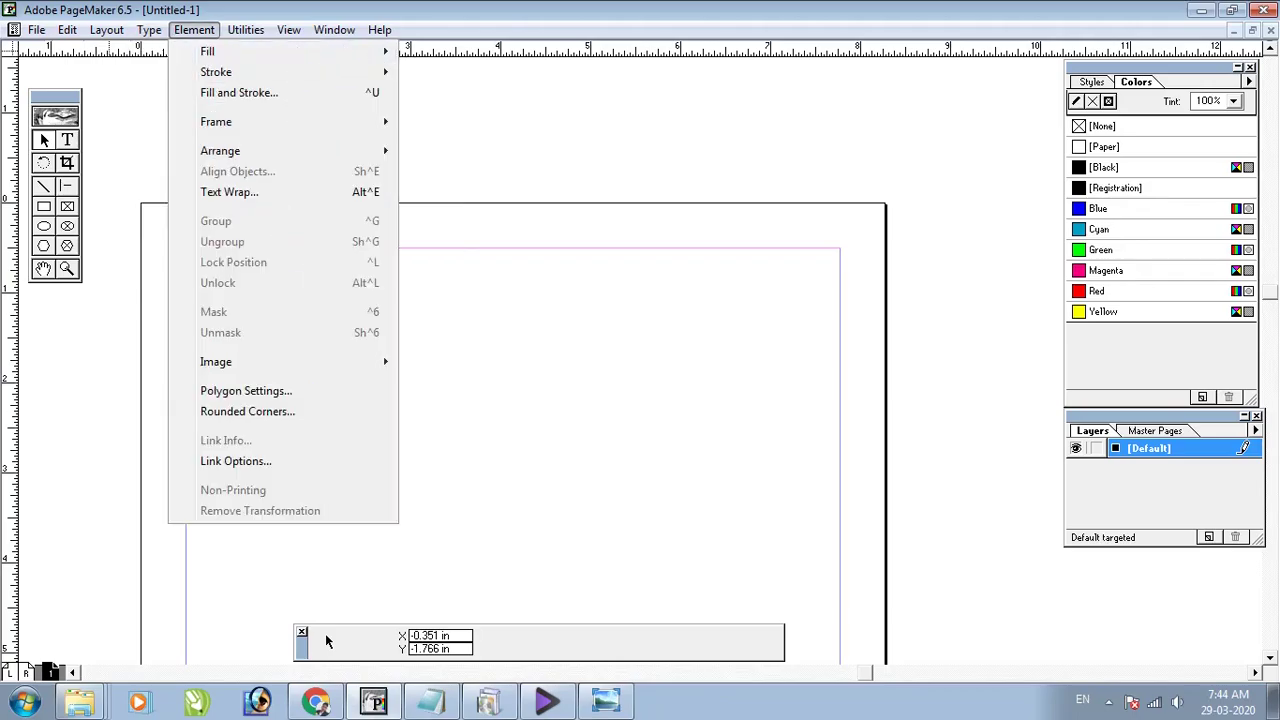
key(Escape)
key(Down)
key(Right)
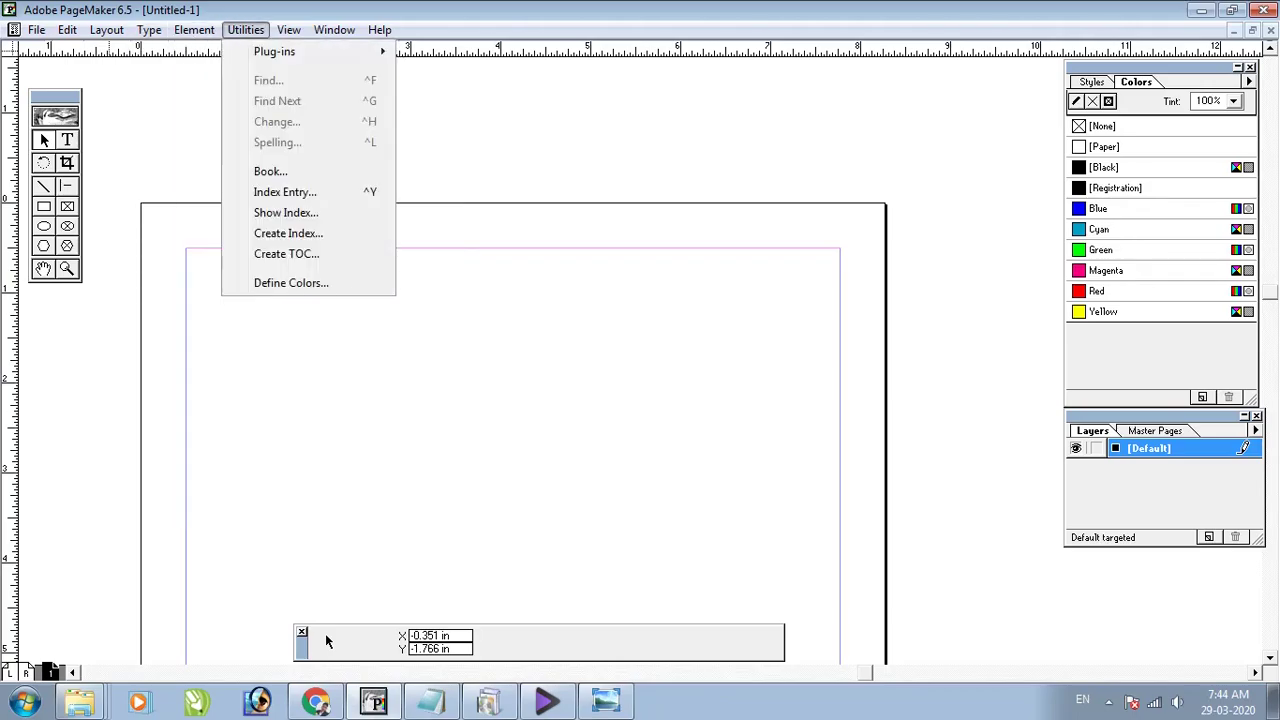
key(Down)
key(Down)
key(Down)
key(Down)
key(Down)
key(Down)
key(Down)
key(Down)
key(Down)
key(Up)
key(Up)
key(Left)
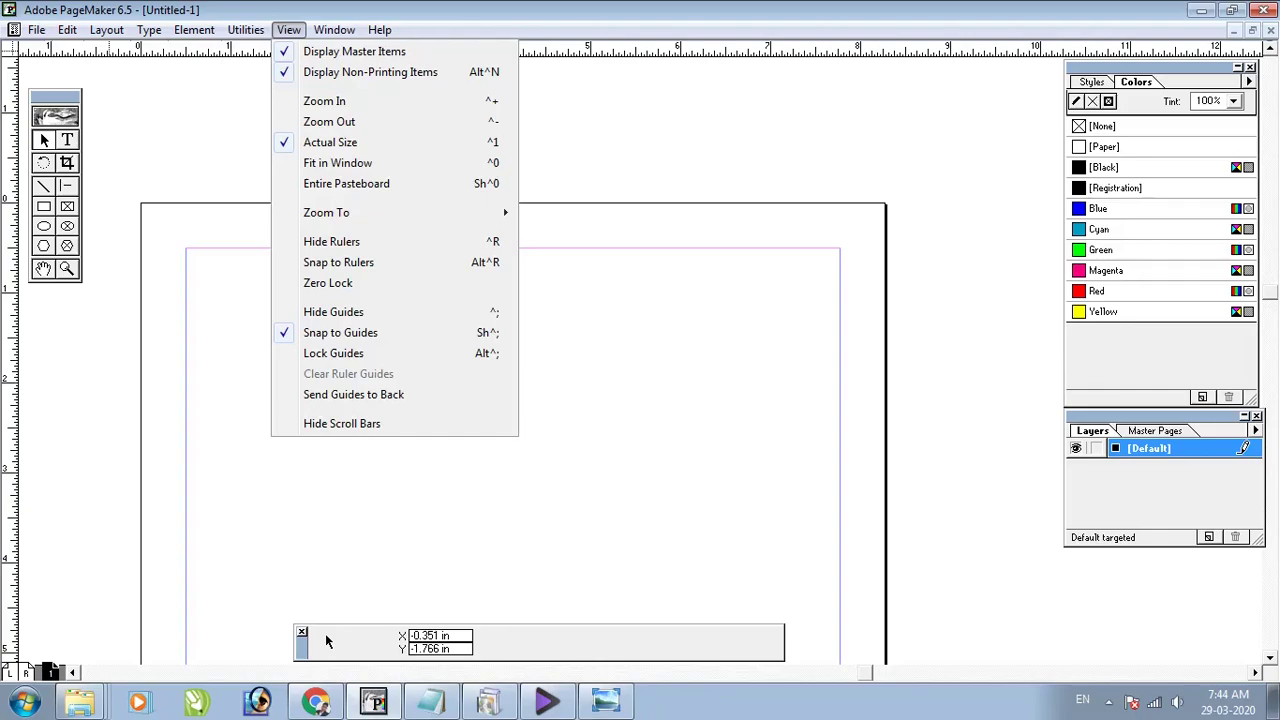
key(Right)
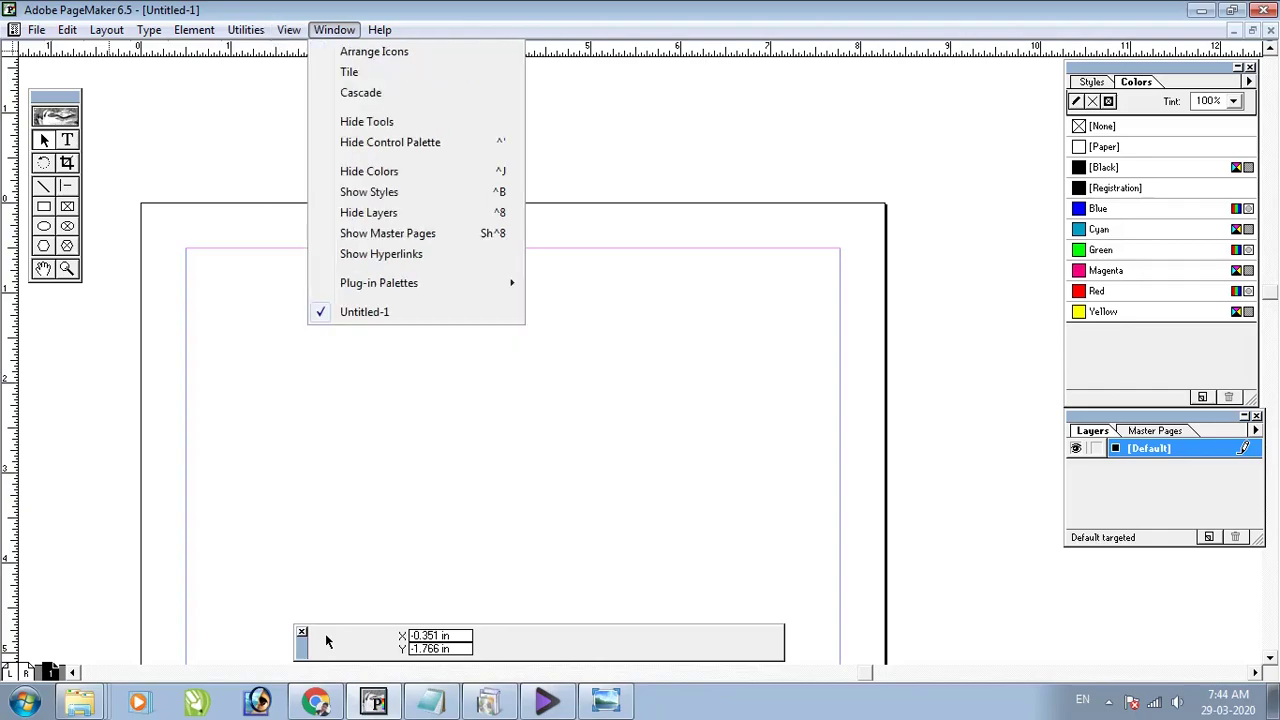